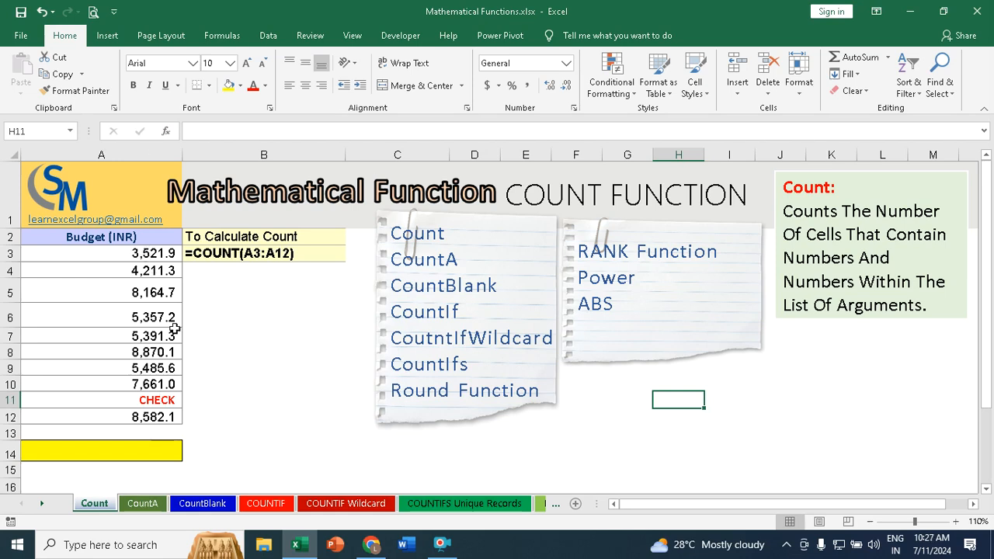
# Step: Examine the Budget (INR) entries in column A, from the numbers down to the text entry in A11
pyautogui.click(147, 257)
pyautogui.click(149, 289)
pyautogui.click(163, 312)
pyautogui.click(153, 339)
pyautogui.click(155, 365)
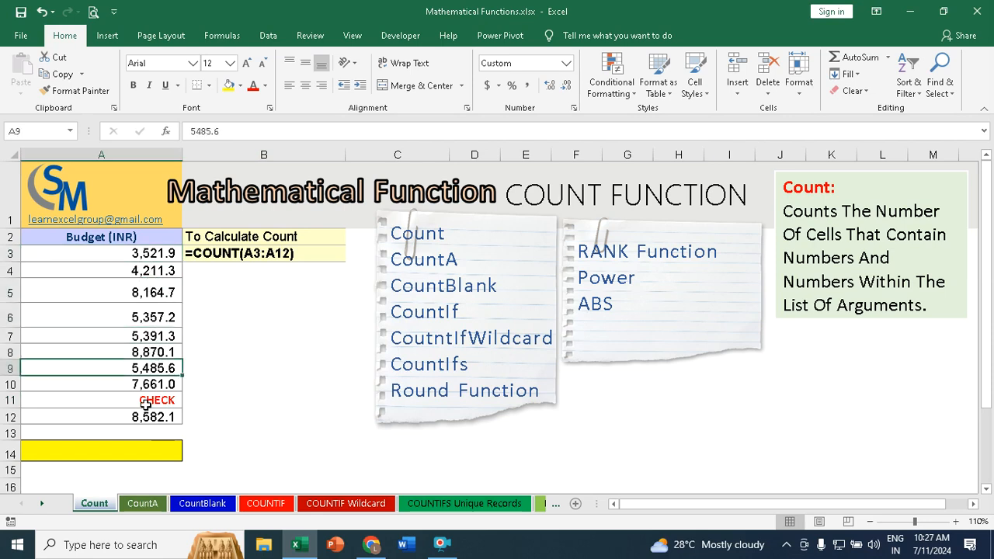
pyautogui.click(136, 404)
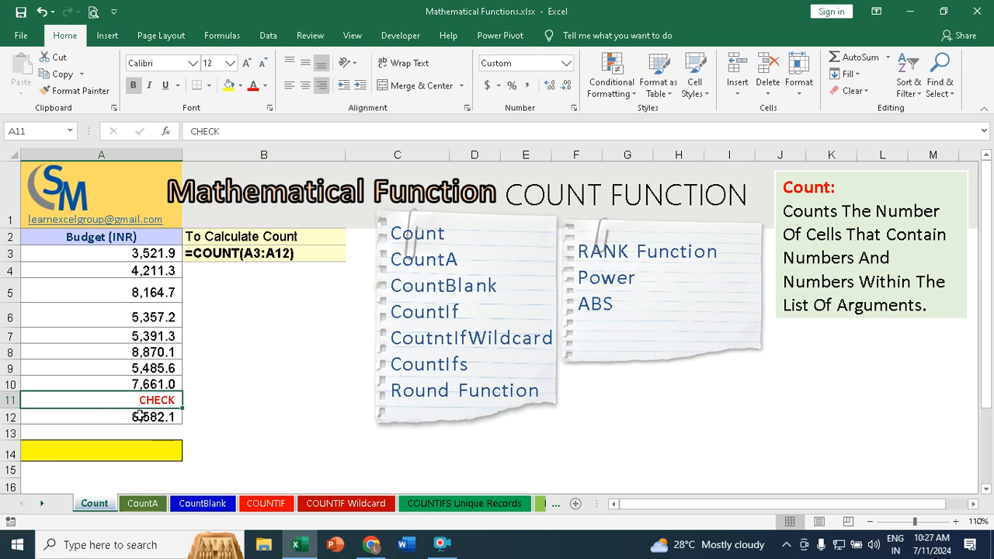
# Step: Count the numeric budget entries in cell A14 with the formula =COUNT(A3:A12)
pyautogui.click(141, 446)
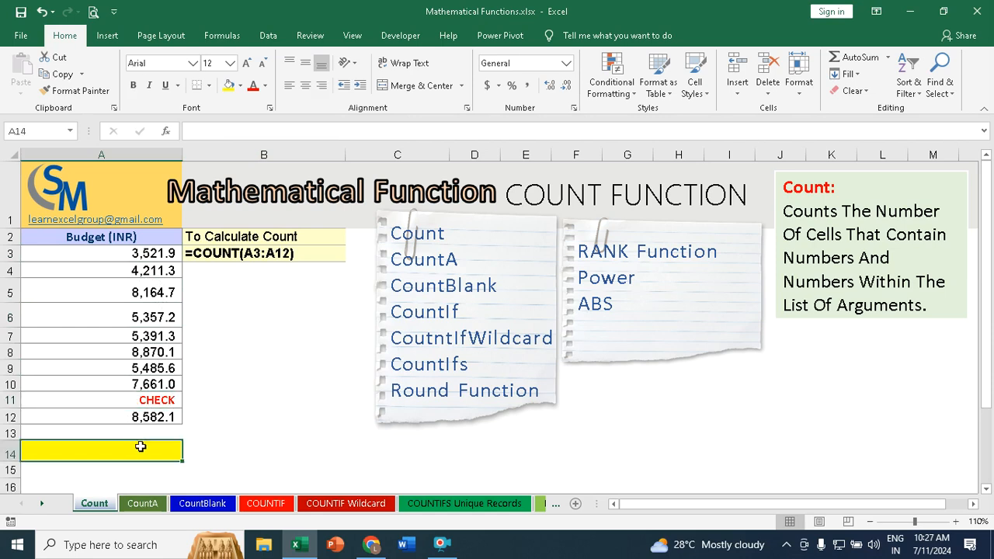
pyautogui.write('=count')
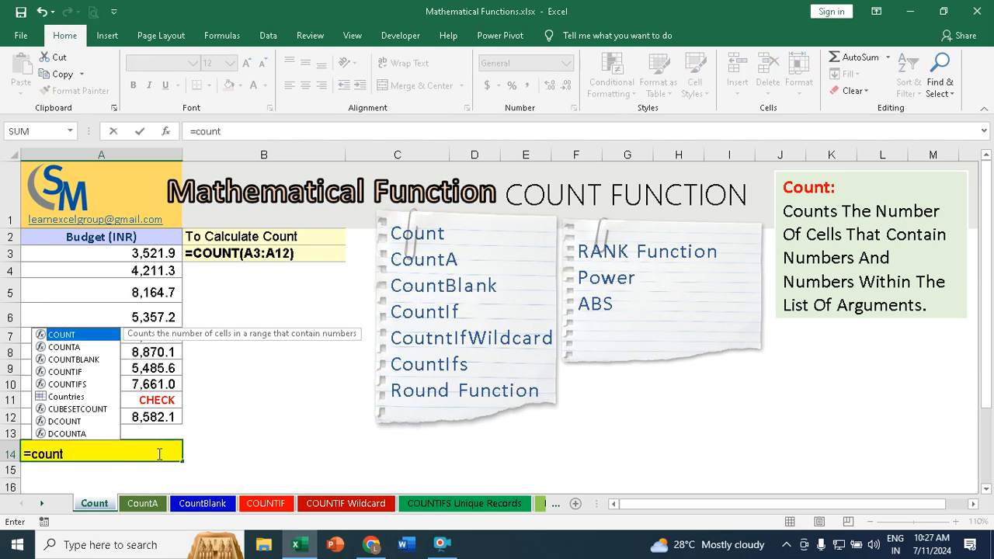
pyautogui.press('Tab')
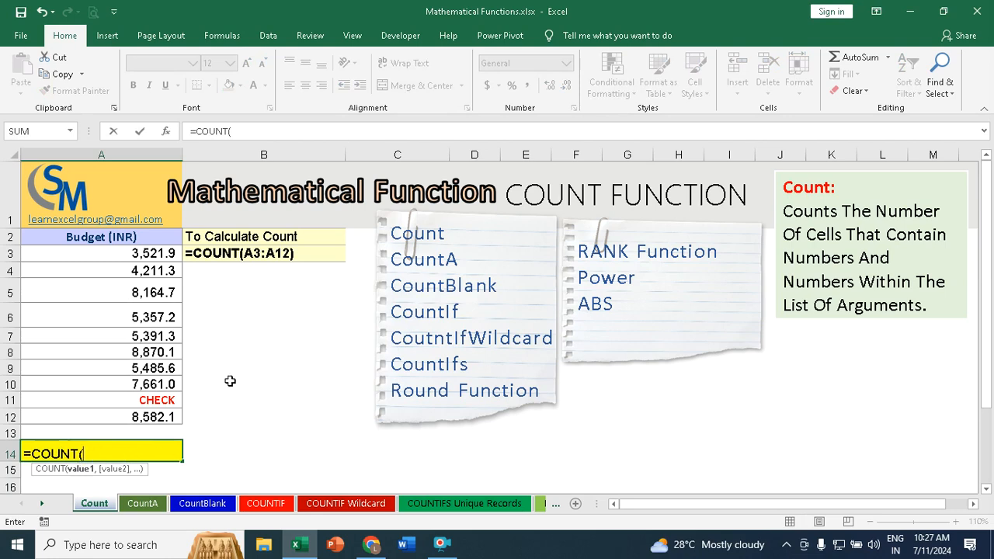
pyautogui.moveTo(145, 256); pyautogui.dragTo(142, 412)
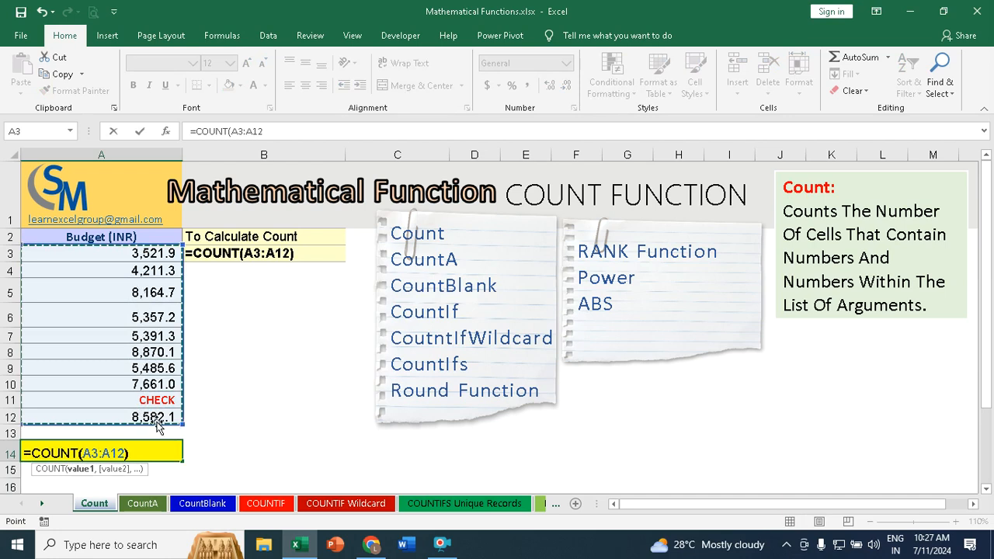
pyautogui.write(')')
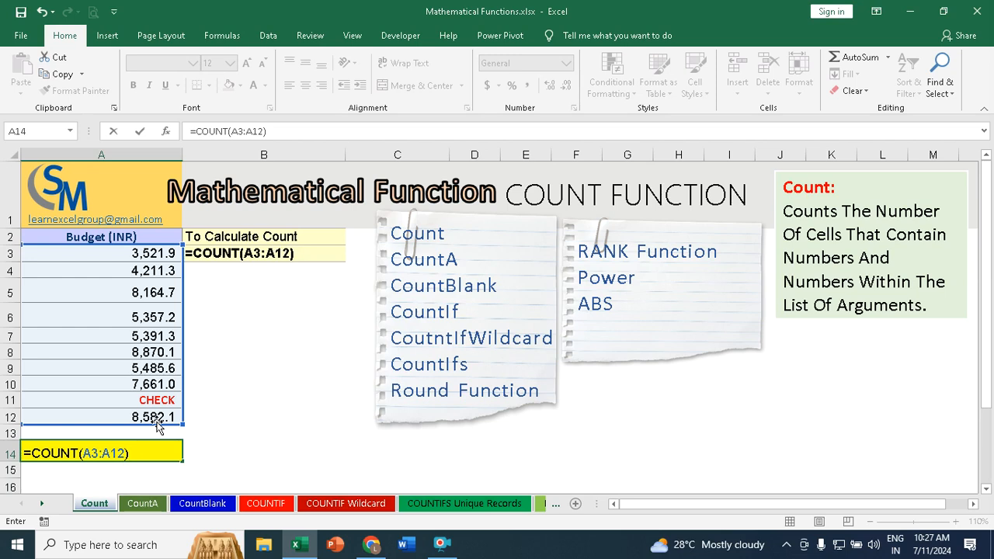
pyautogui.press('Return')
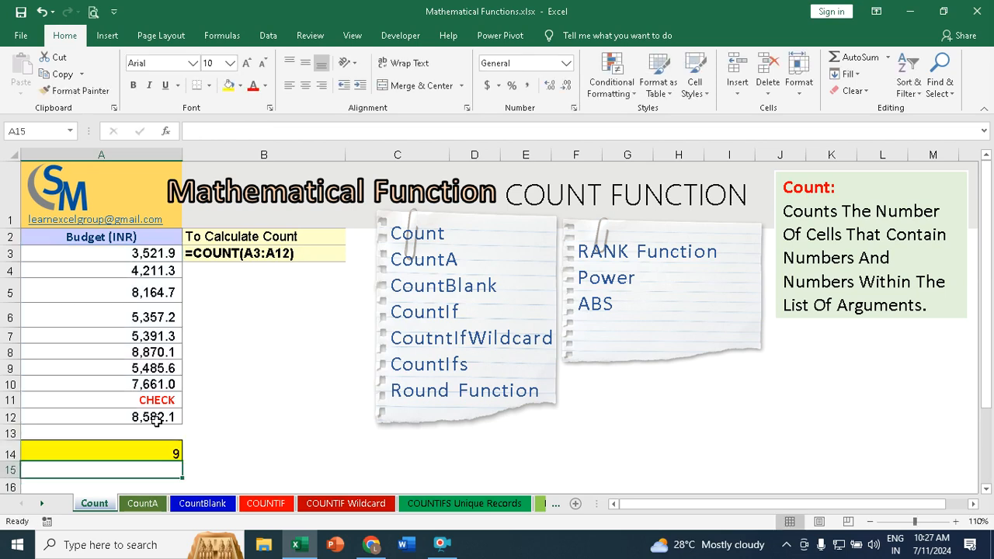
# Step: Compare the numeric budget cells with the text cell A11 to check what COUNT includes
pyautogui.click(121, 254)
pyautogui.click(128, 291)
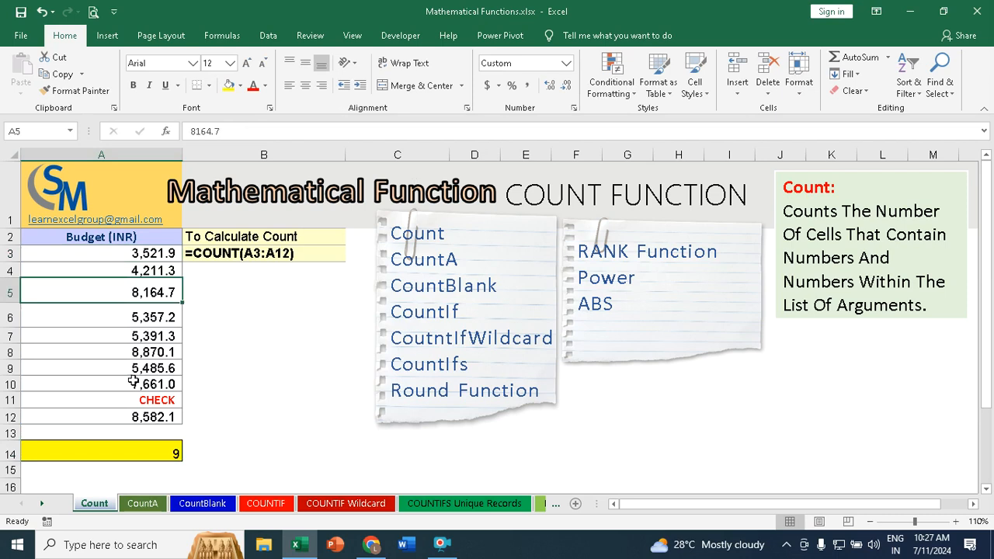
pyautogui.click(121, 398)
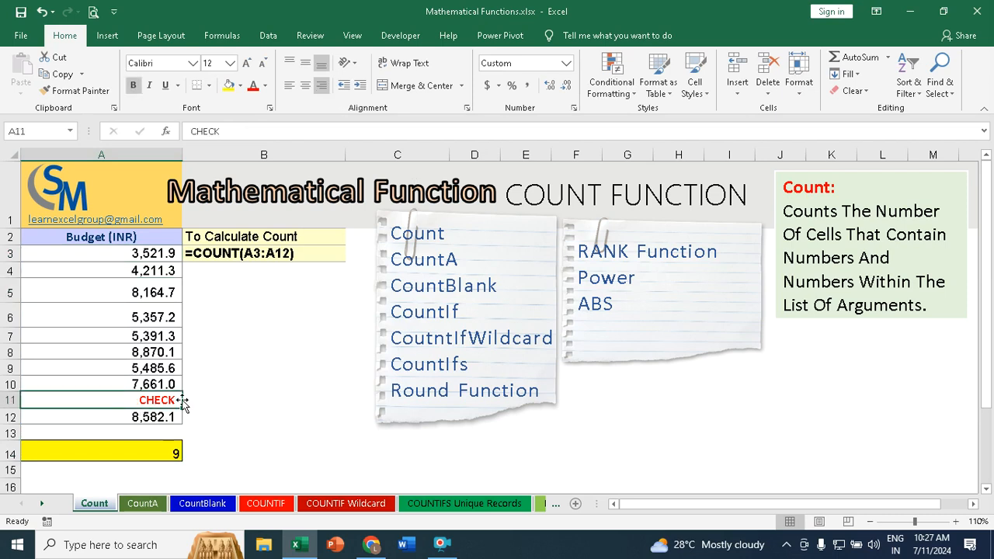
# Step: On the CountA sheet, count the non-empty Client Name cells in A15 with =COUNTA(A3:A12)
pyautogui.click(143, 505)
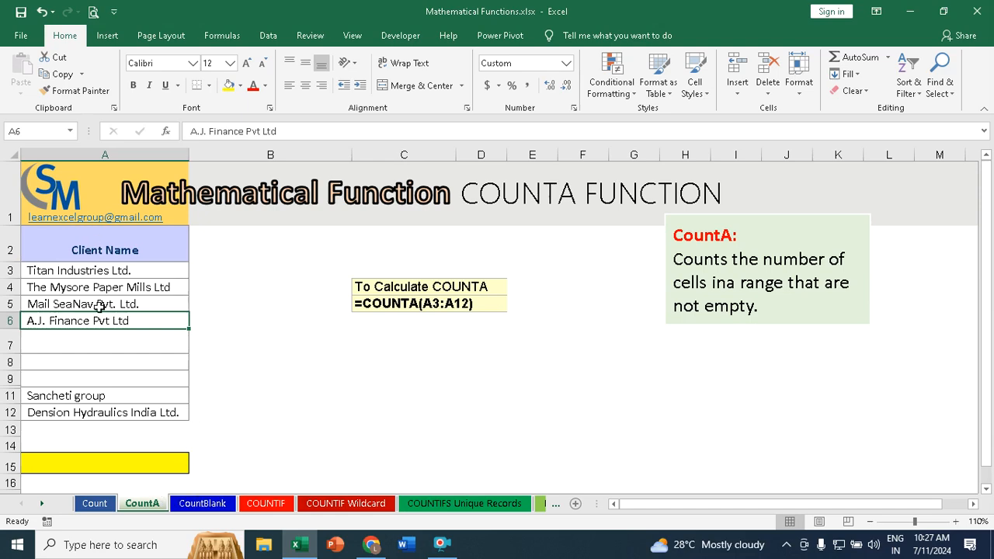
pyautogui.moveTo(80, 268); pyautogui.dragTo(68, 376)
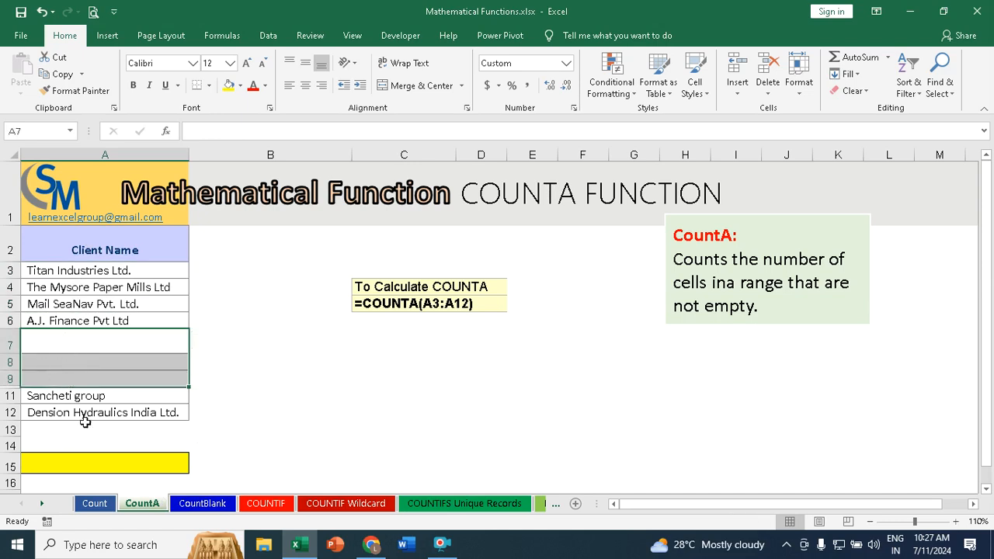
pyautogui.click(83, 467)
pyautogui.write('=count')
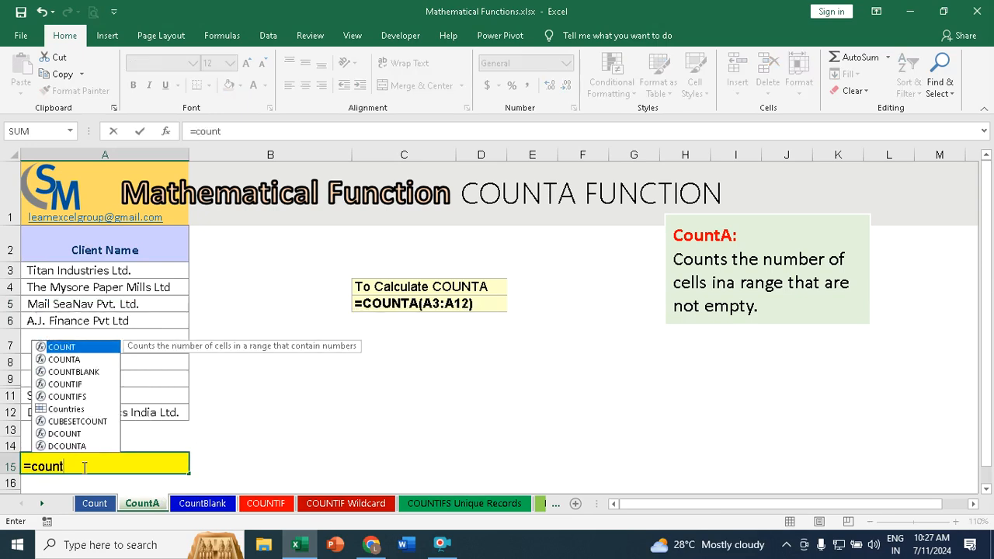
pyautogui.press('Down')
pyautogui.press('Tab')
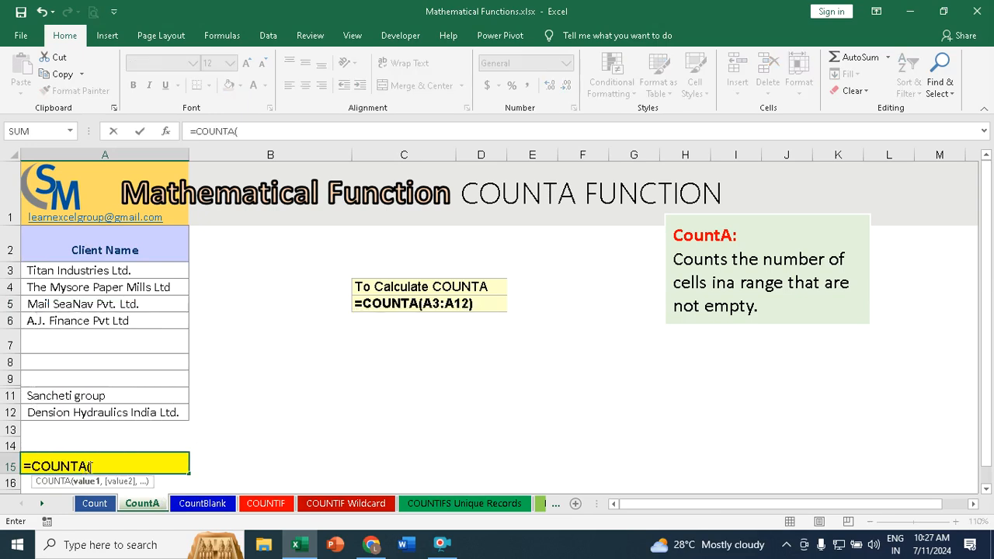
pyautogui.moveTo(91, 274); pyautogui.dragTo(59, 418)
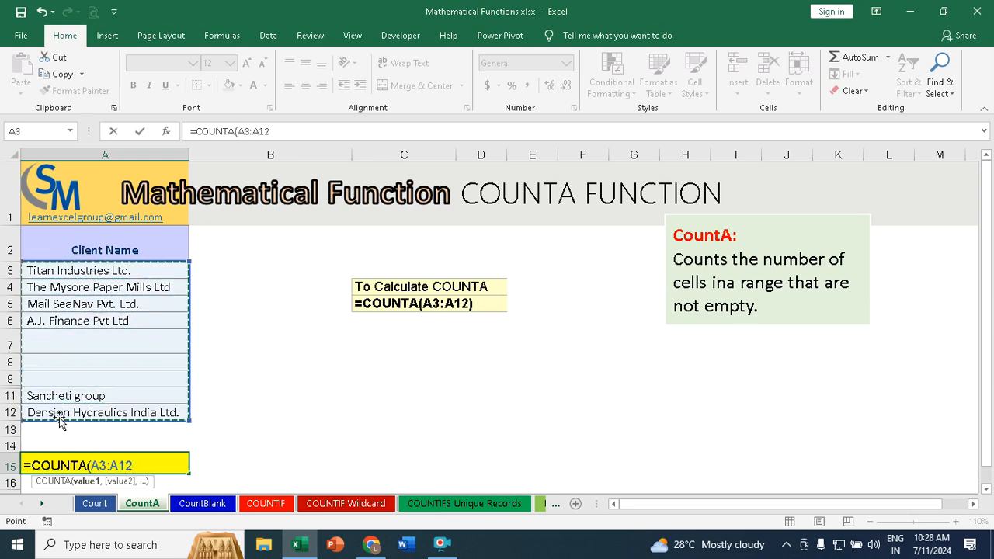
pyautogui.write(')')
pyautogui.press('Return')
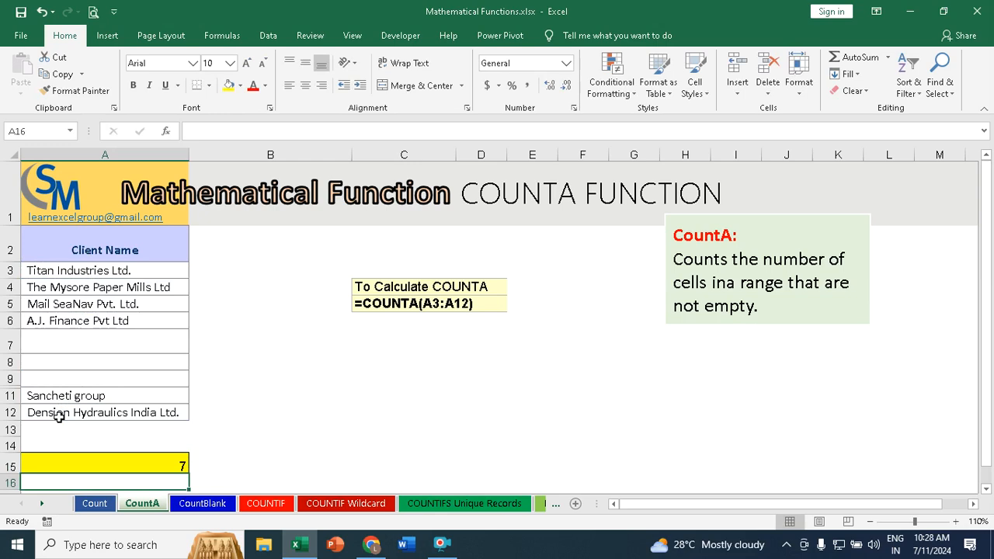
# Step: Check the COUNTA result against the filled Client Name cells and the empty cells A7:A9
pyautogui.click(126, 272)
pyautogui.click(130, 302)
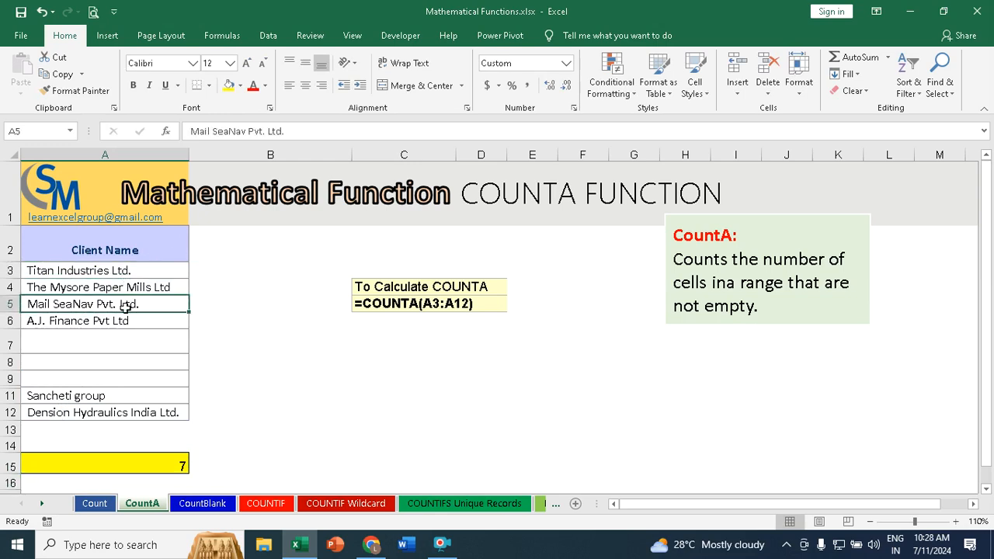
pyautogui.click(121, 321)
pyautogui.click(101, 396)
pyautogui.click(118, 411)
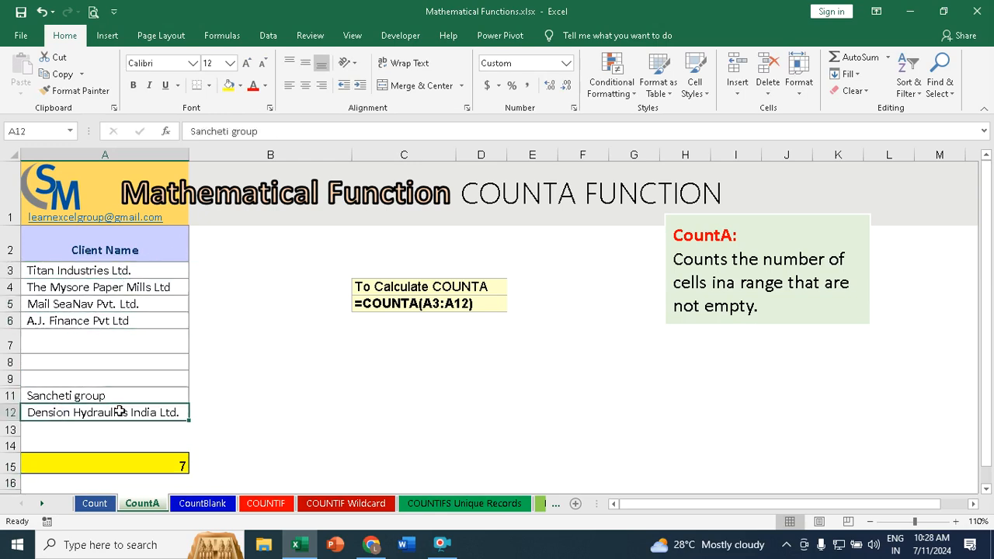
pyautogui.click(122, 275)
pyautogui.click(127, 288)
pyautogui.click(125, 303)
pyautogui.click(121, 321)
pyautogui.click(101, 397)
pyautogui.click(122, 414)
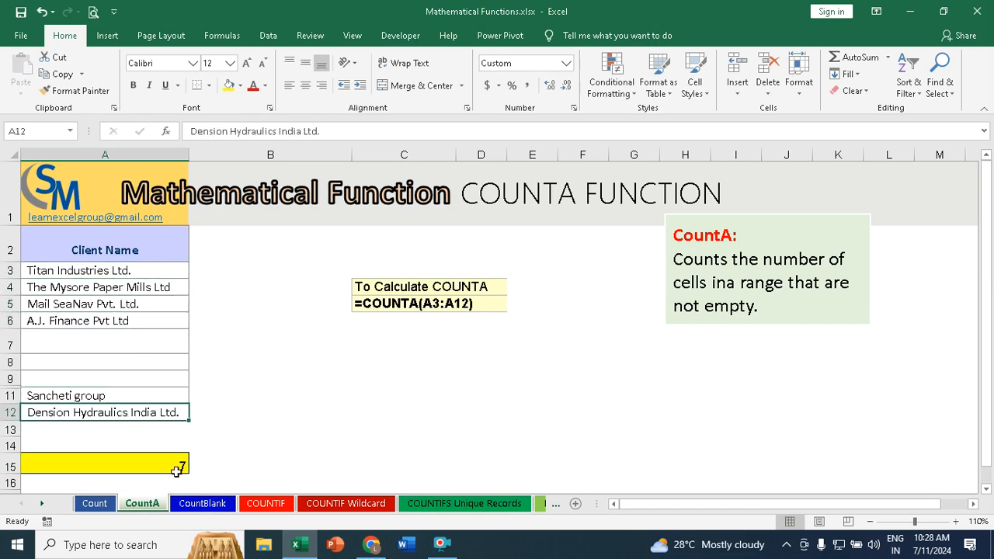
pyautogui.click(85, 341)
pyautogui.click(85, 360)
pyautogui.click(79, 378)
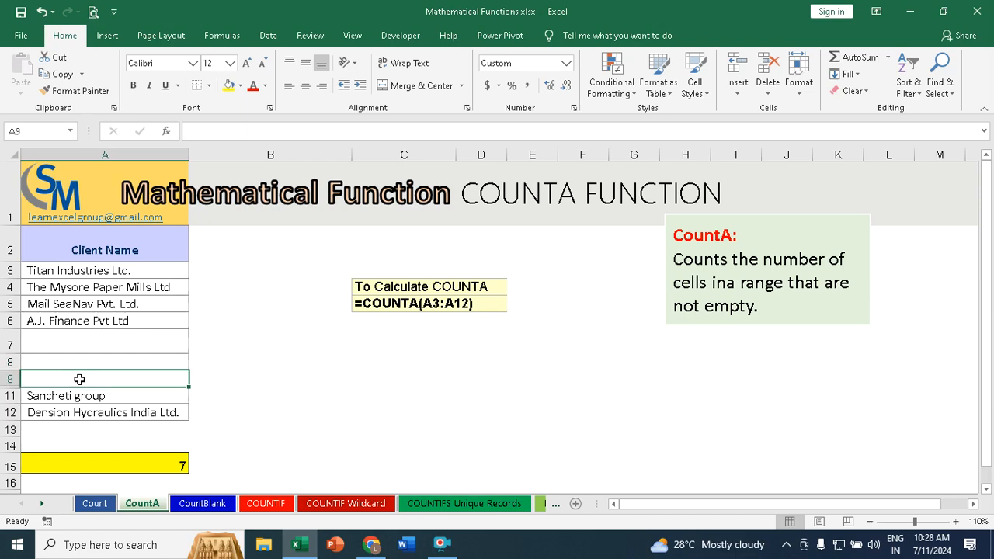
# Step: On the CountBlank sheet, count the empty Location cells in A14 with =COUNTBLANK(A3:A12)
pyautogui.click(203, 504)
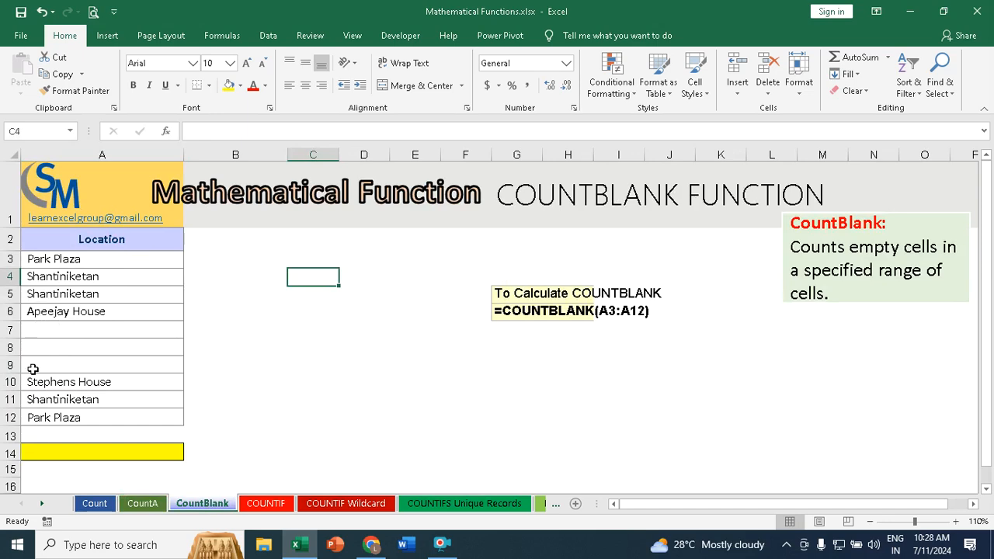
pyautogui.click(76, 450)
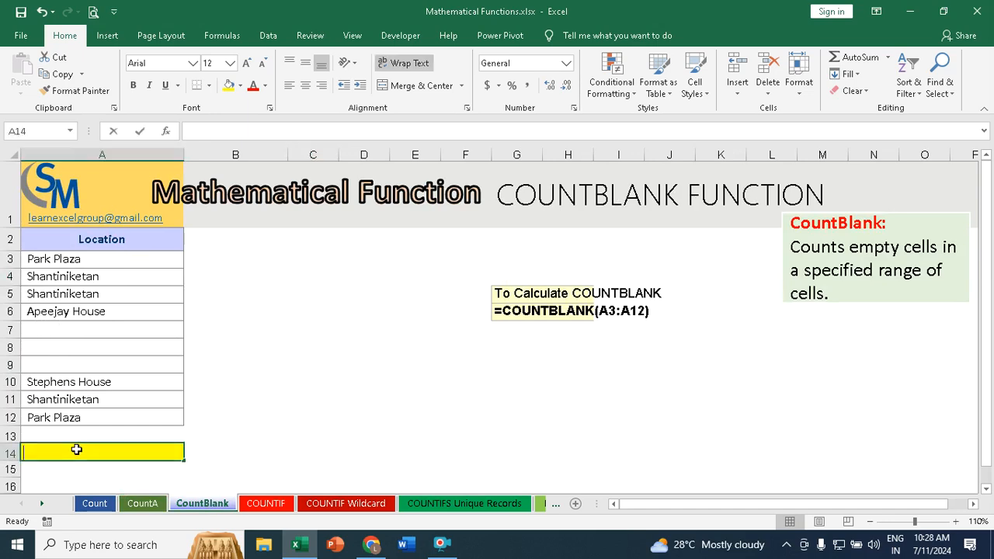
pyautogui.write('=count')
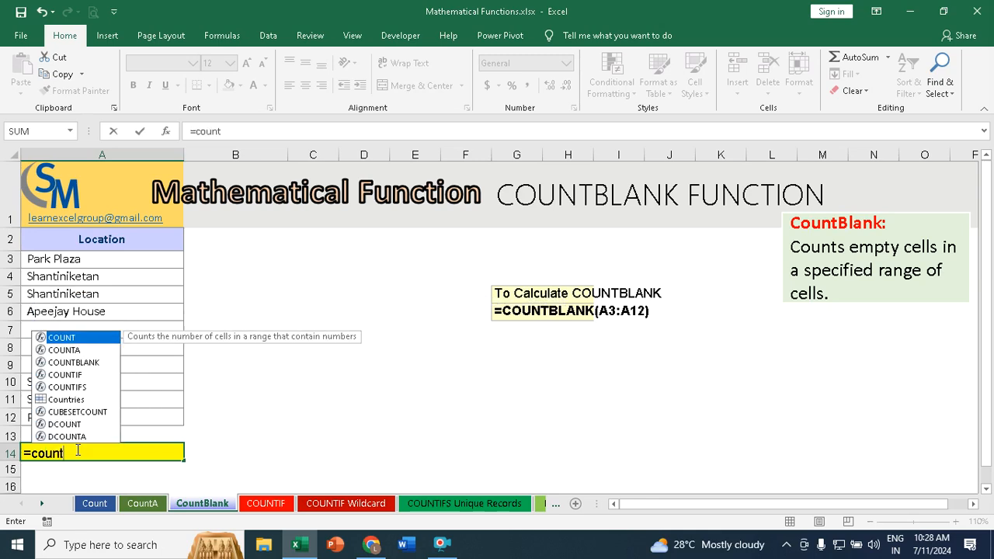
pyautogui.press('Down')
pyautogui.press('Down')
pyautogui.press('Tab')
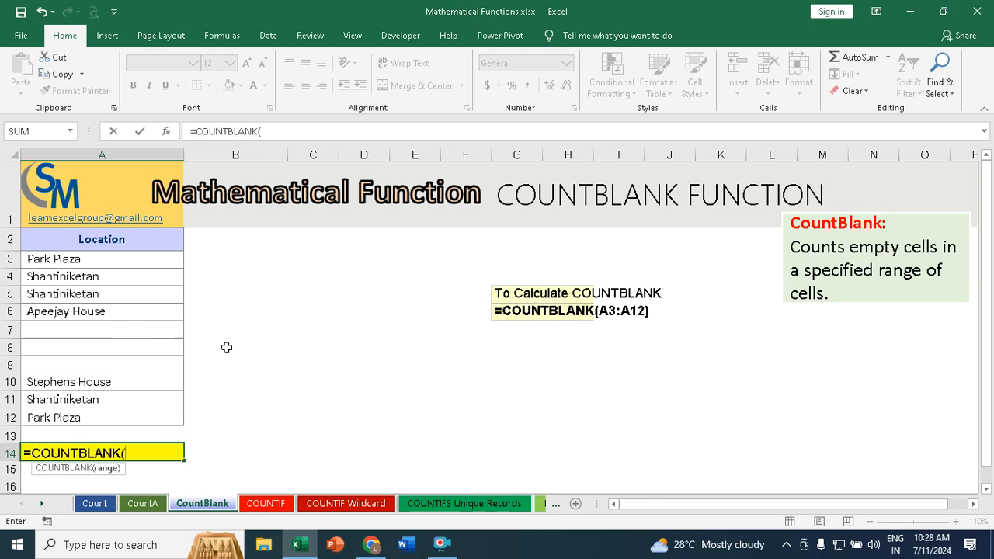
pyautogui.moveTo(72, 261); pyautogui.dragTo(41, 423)
pyautogui.write(')')
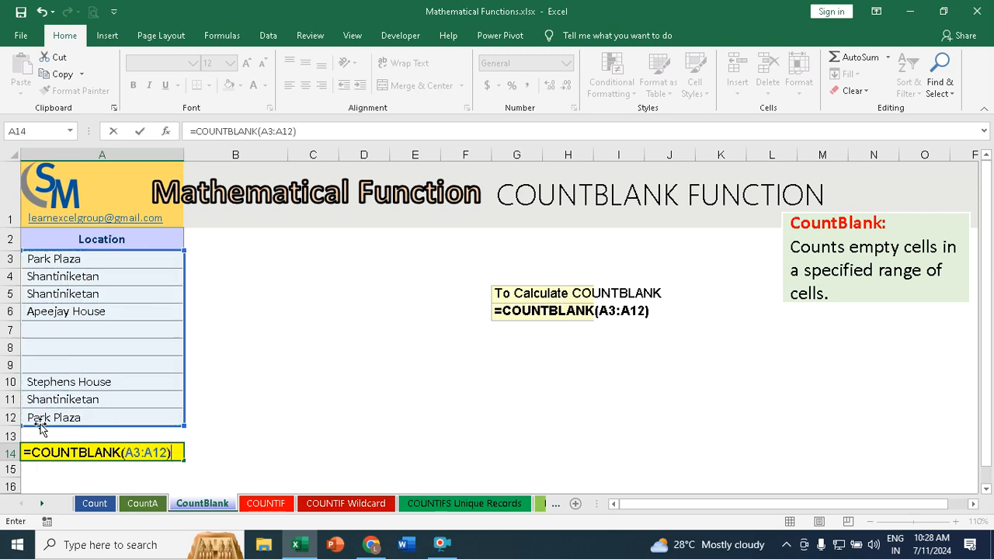
pyautogui.press('Return')
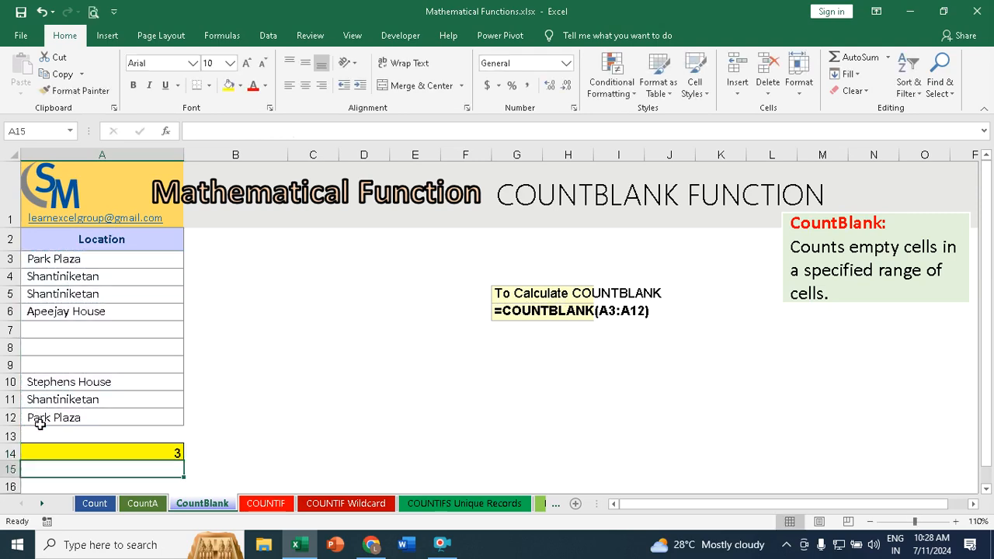
# Step: Check the COUNTBLANK result against the filled Location cells A3:A6 and the empty cells A7:A9
pyautogui.click(54, 261)
pyautogui.click(53, 278)
pyautogui.click(51, 295)
pyautogui.click(51, 312)
pyautogui.moveTo(49, 336); pyautogui.dragTo(33, 365)
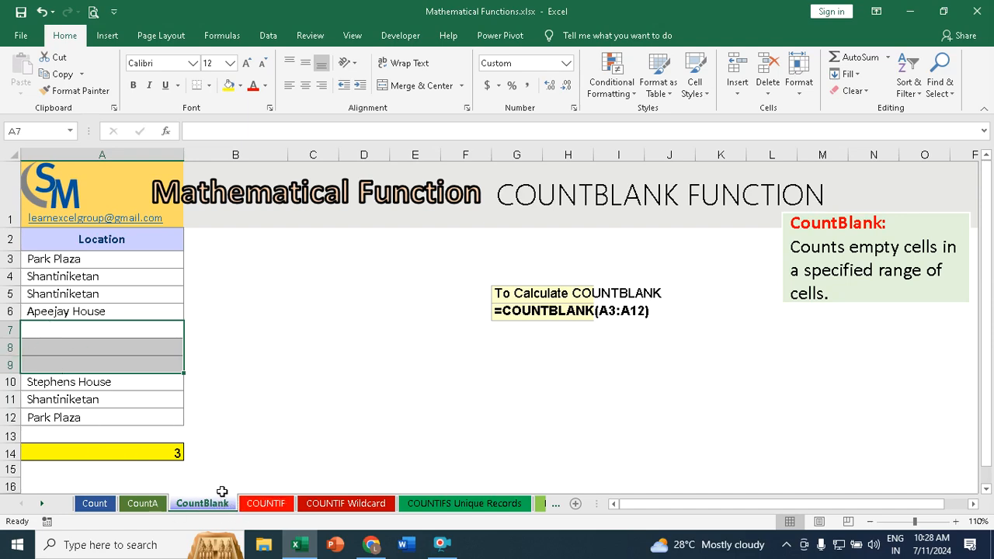
# Step: On the COUNTIF sheet, calculate the first student's overall average in B12 with =AVERAGE(B3:B10)
pyautogui.click(265, 506)
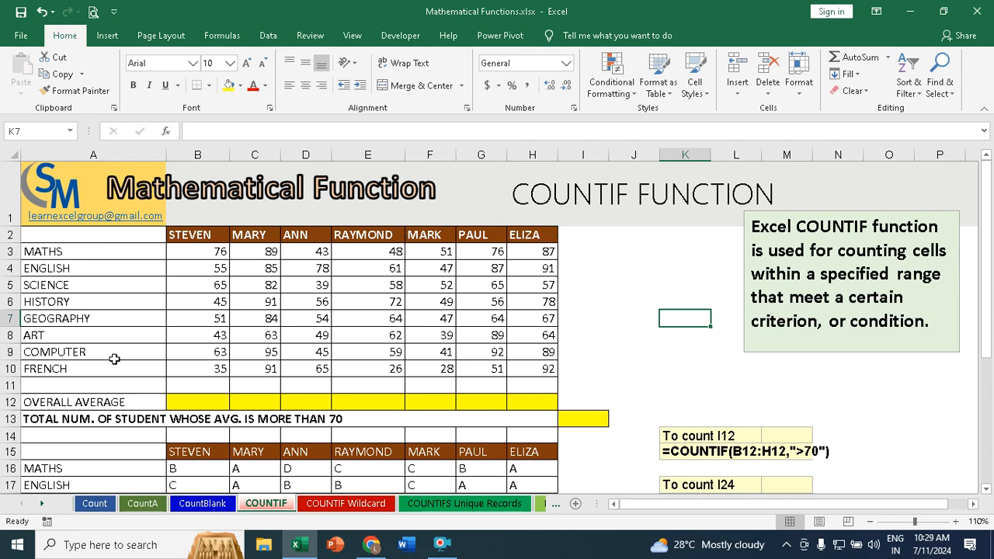
pyautogui.click(207, 402)
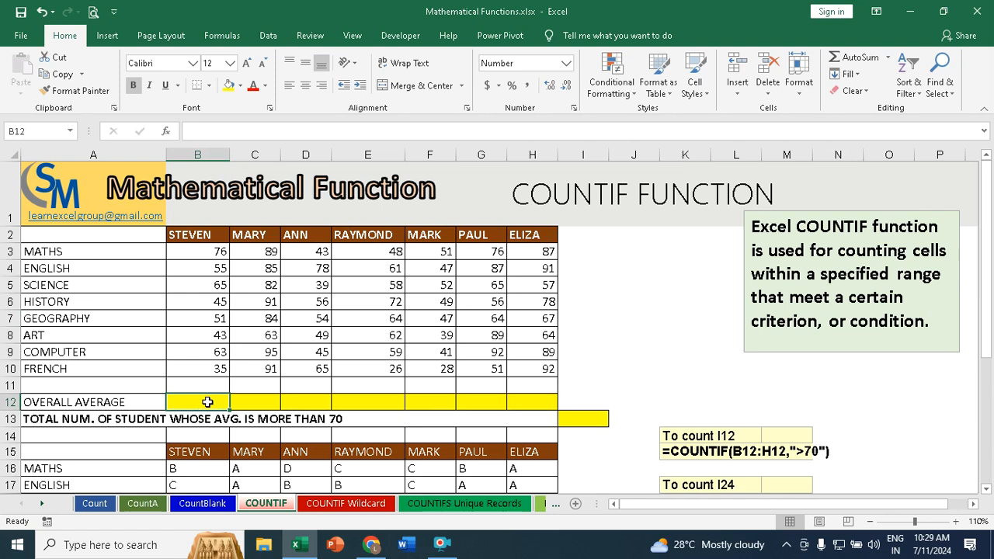
pyautogui.write('=')
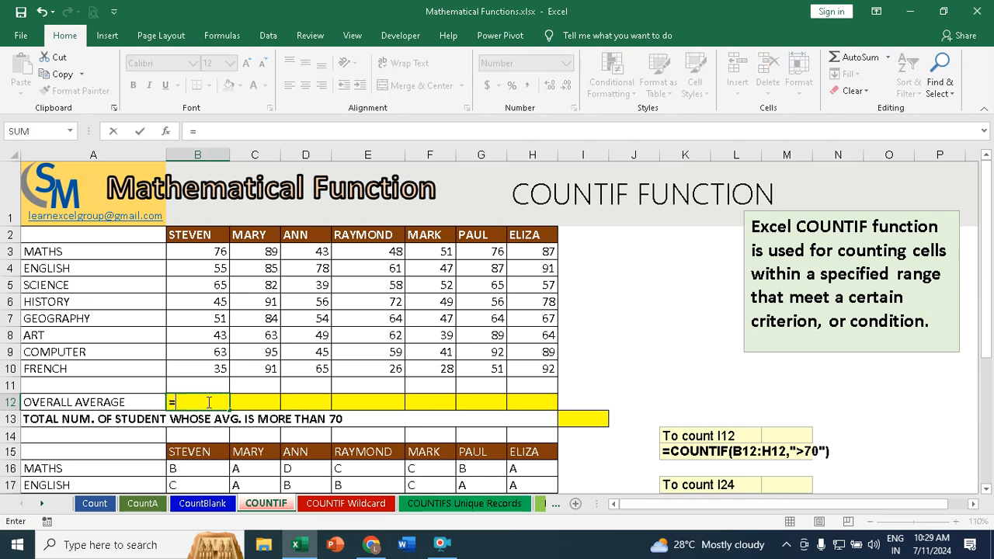
pyautogui.write('aver')
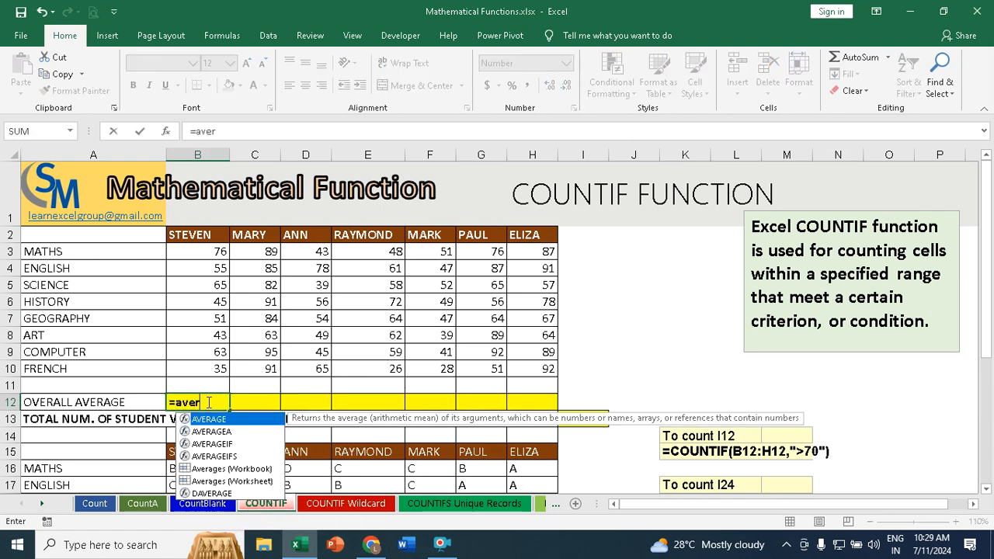
pyautogui.press('Tab')
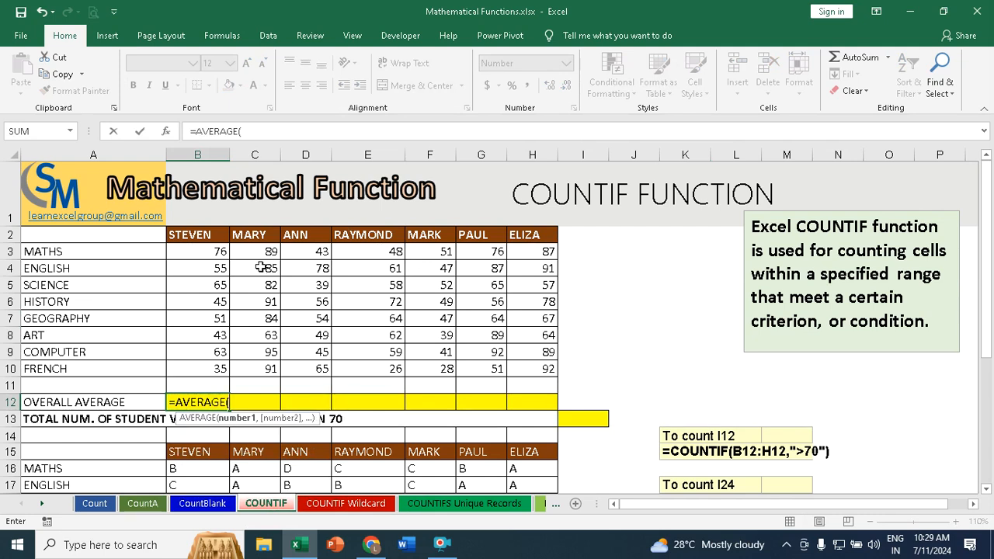
pyautogui.moveTo(213, 251); pyautogui.dragTo(206, 367)
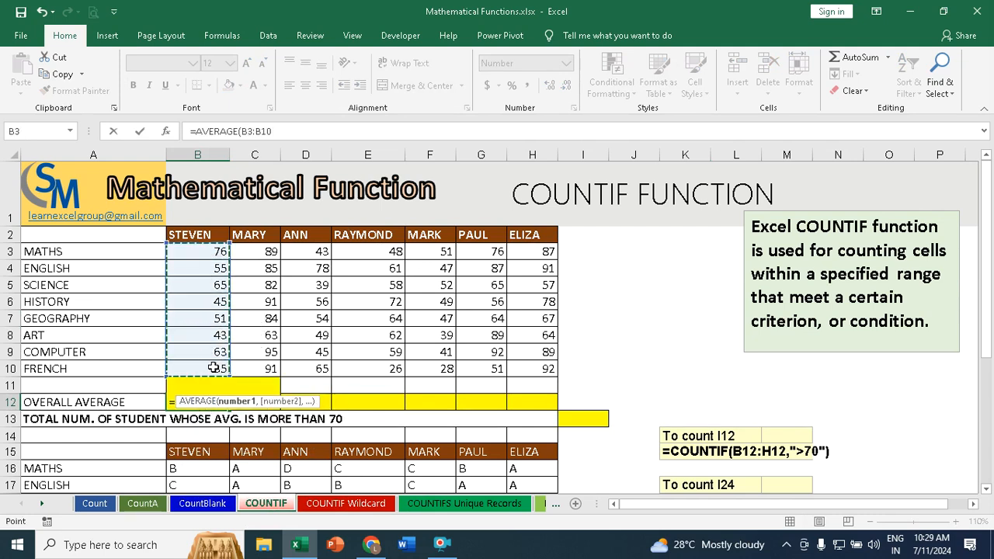
pyautogui.write(')')
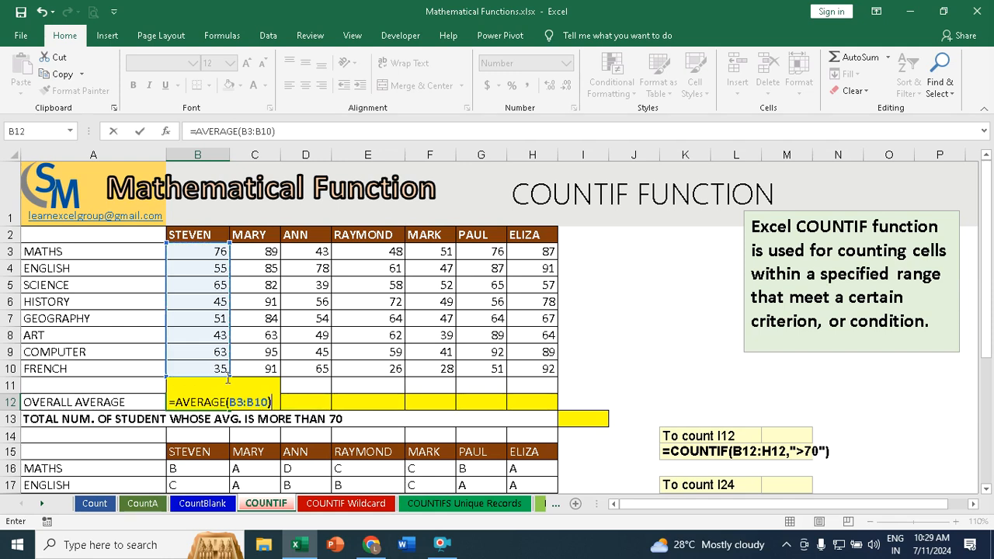
pyautogui.press('Return')
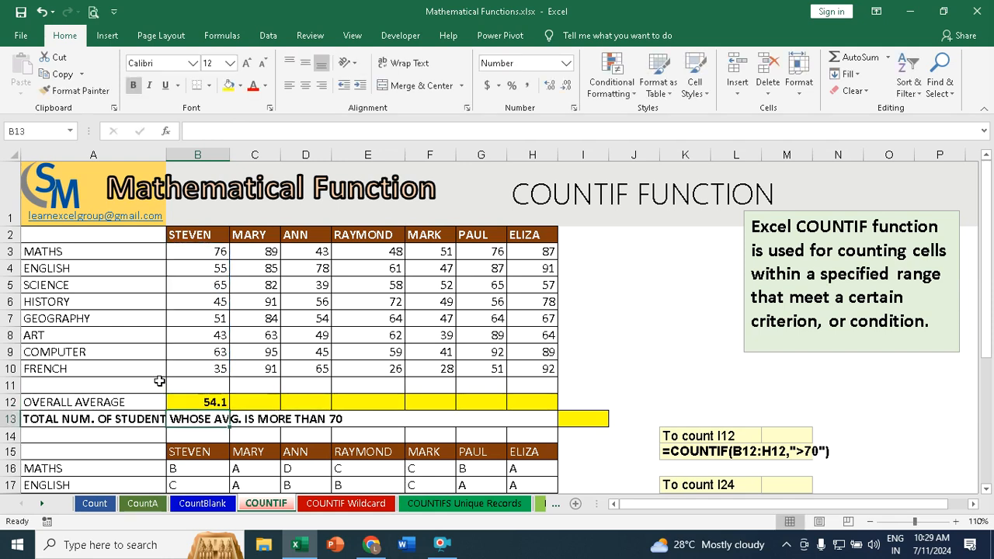
# Step: Fill the overall average formula from B12 across to H12 for the remaining students
pyautogui.click(215, 400)
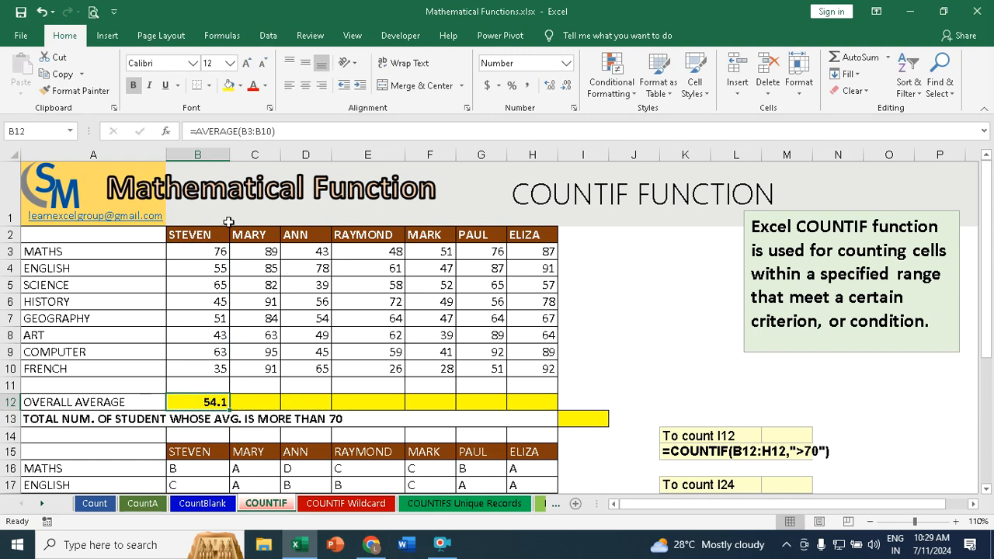
pyautogui.moveTo(230, 412); pyautogui.dragTo(540, 418)
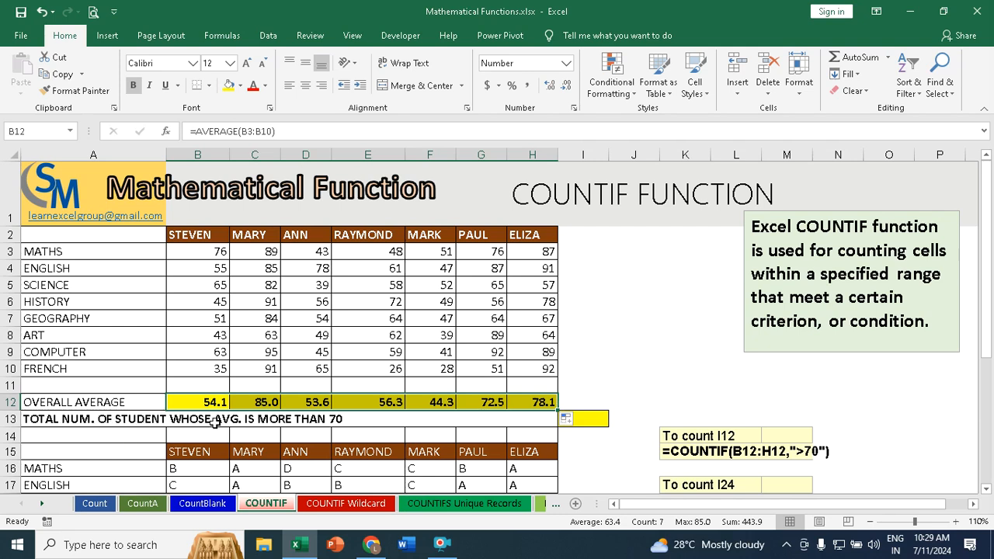
# Step: In I13, count the students whose overall average is above 70 with =COUNTIF(B12:H12,">70")
pyautogui.scroll(-3, 256, 411)
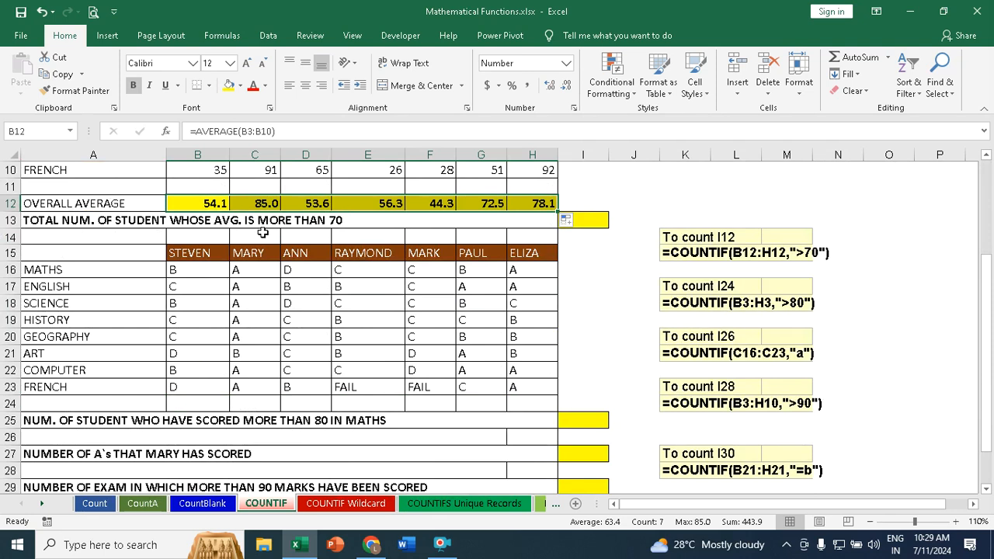
pyautogui.click(598, 220)
pyautogui.scroll(2, 600, 221)
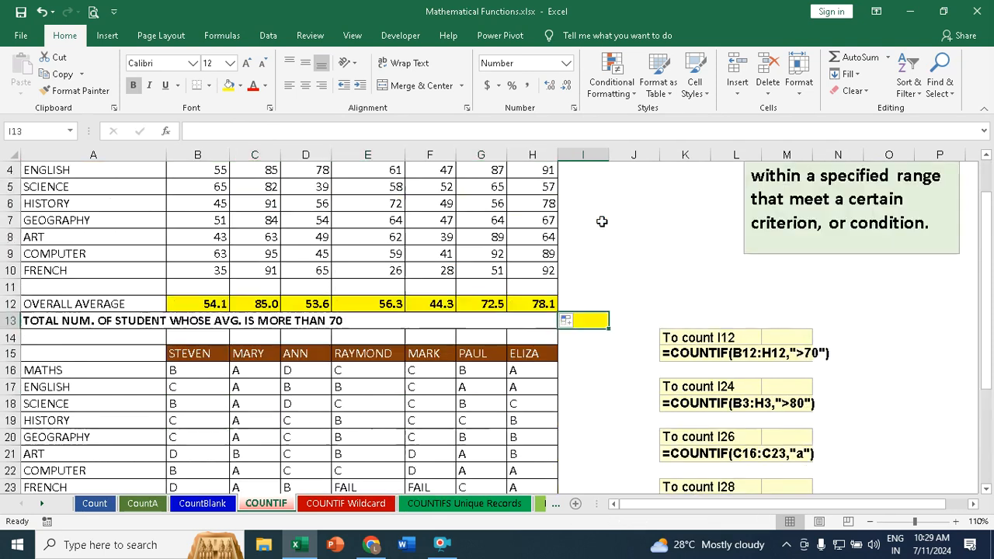
pyautogui.scroll(1, 670, 240)
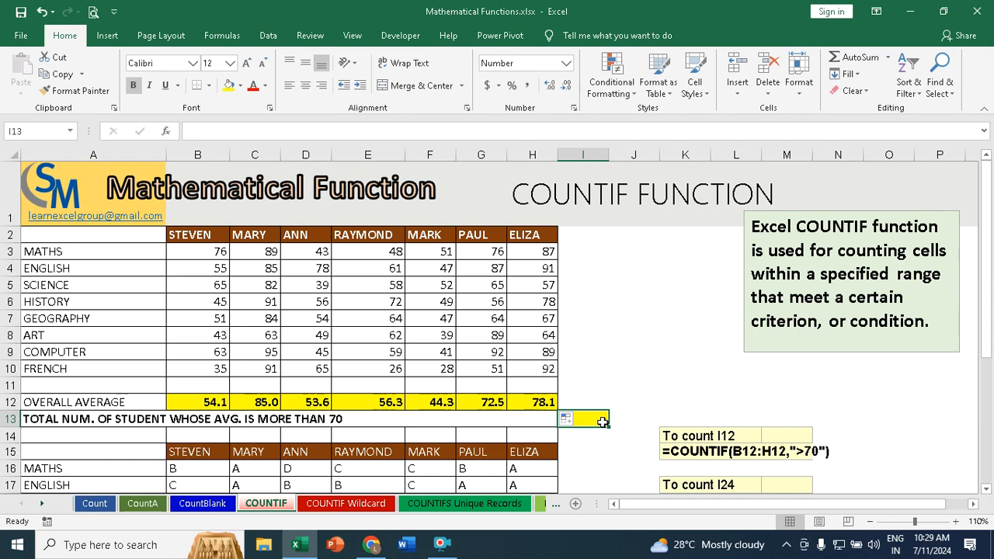
pyautogui.write('=countif')
pyautogui.press('Tab')
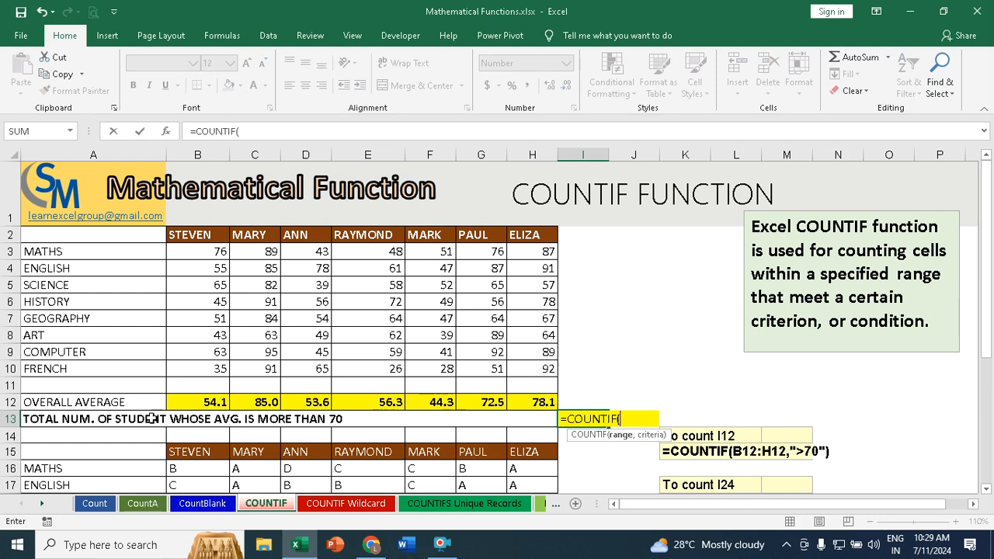
pyautogui.moveTo(202, 403); pyautogui.dragTo(532, 399)
pyautogui.write(',">70')
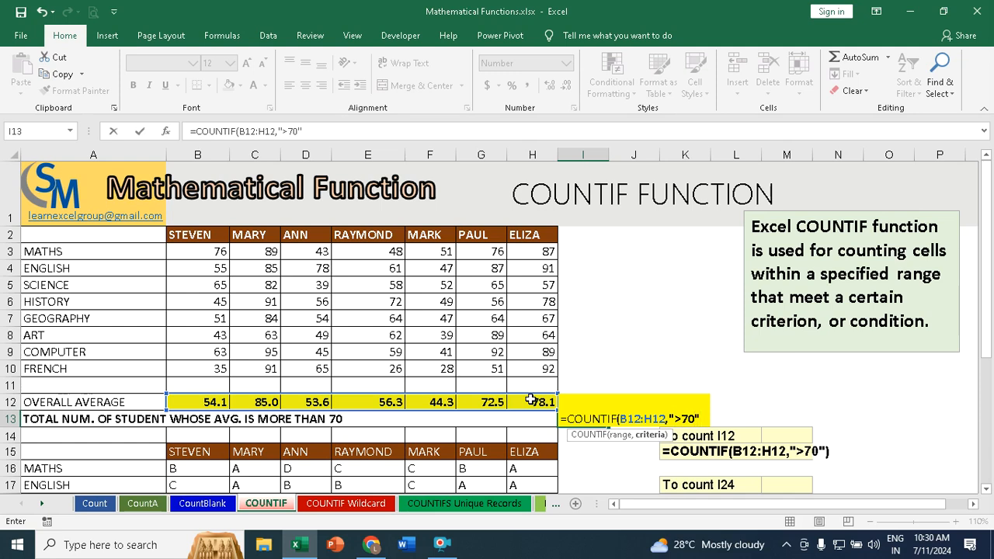
pyautogui.write(')')
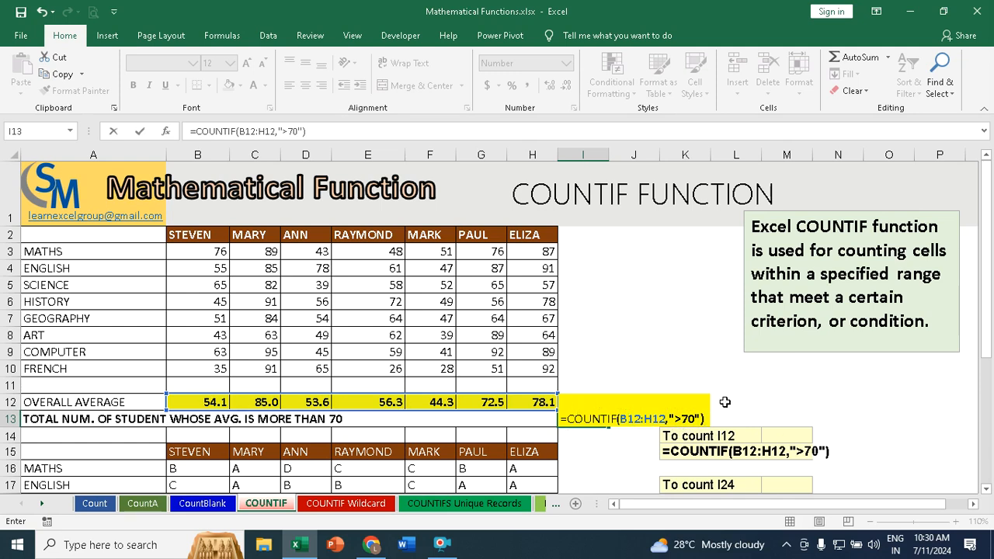
pyautogui.press('Return')
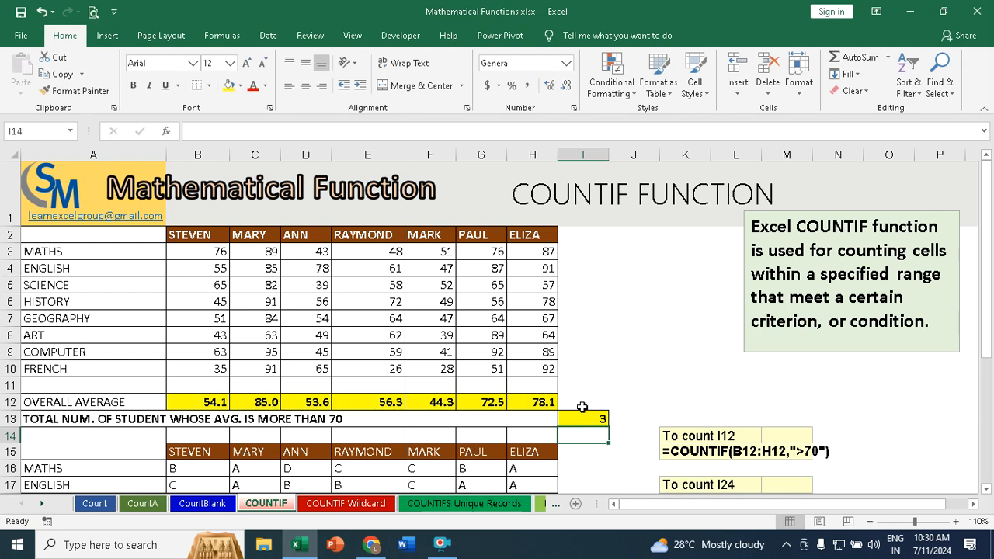
# Step: Check the I13 count against the student averages in C12, G12 and H12
pyautogui.click(259, 402)
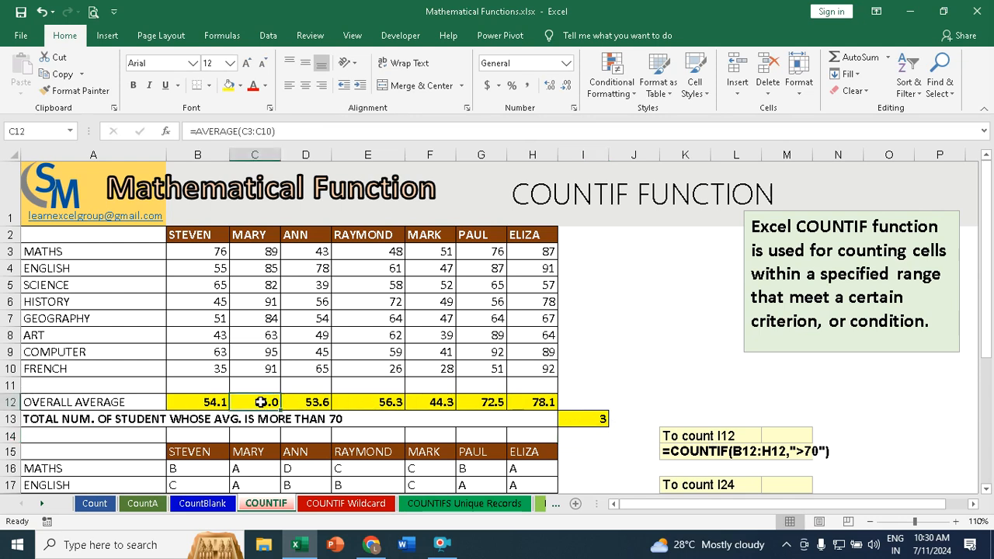
pyautogui.click(483, 403)
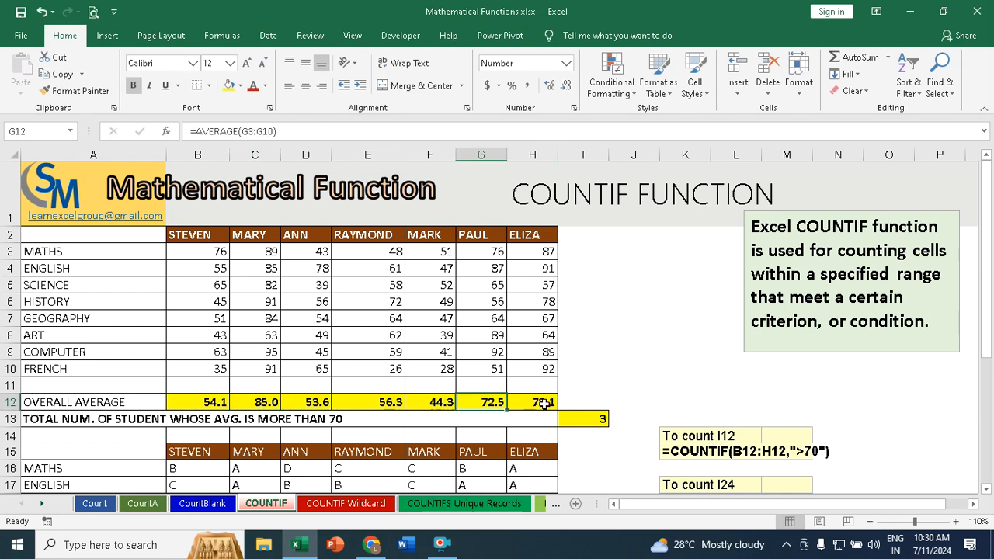
pyautogui.click(542, 402)
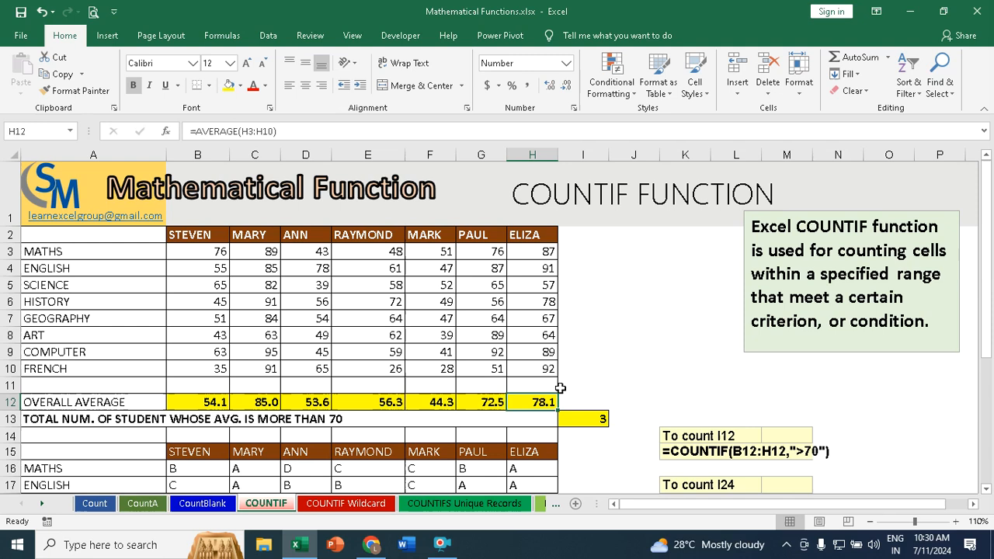
# Step: In I25, count the students who scored more than 80 in Maths with =COUNTIF(B3:H3,">80")
pyautogui.scroll(-3, 560, 387)
pyautogui.scroll(-1, 560, 387)
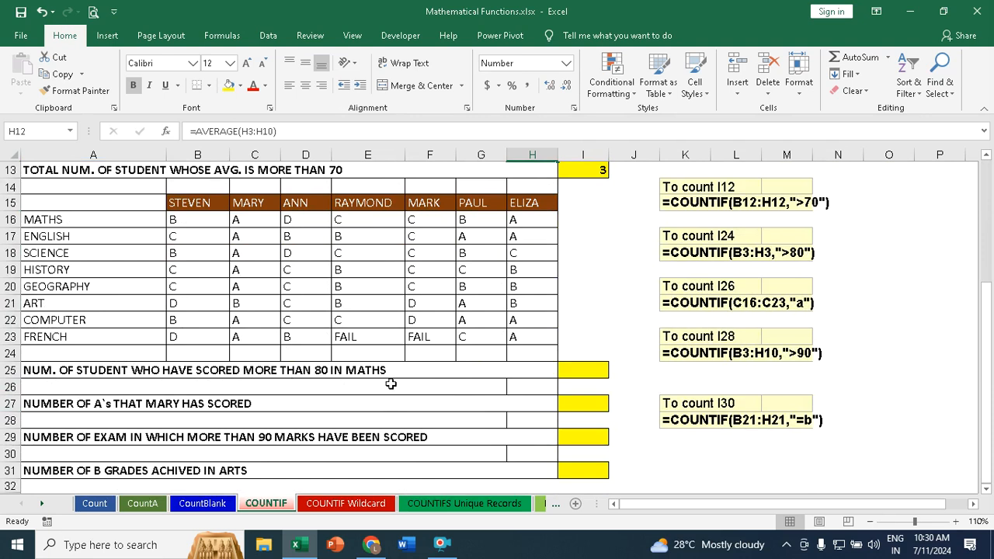
pyautogui.scroll(4, 362, 380)
pyautogui.moveTo(200, 254); pyautogui.dragTo(553, 259)
pyautogui.scroll(-4, 512, 276)
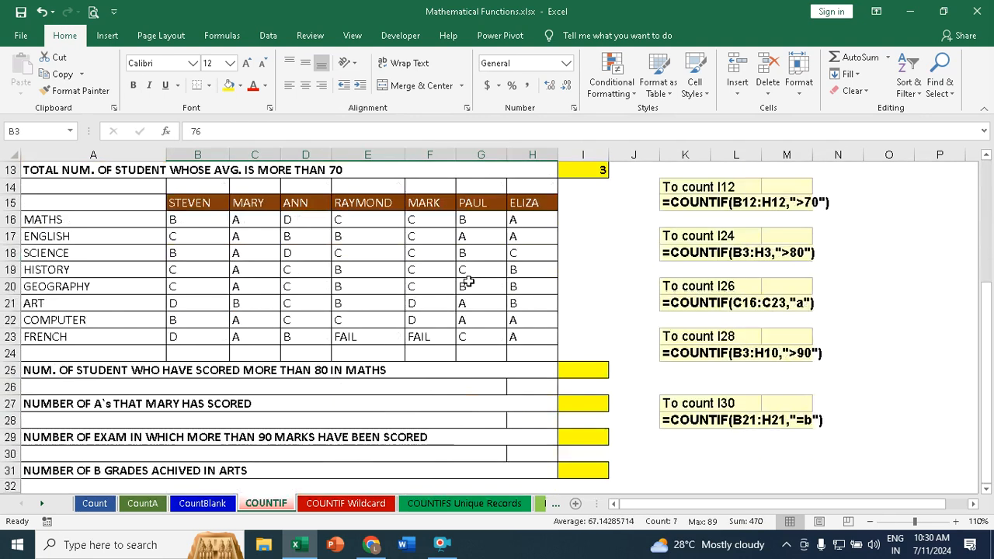
pyautogui.click(601, 374)
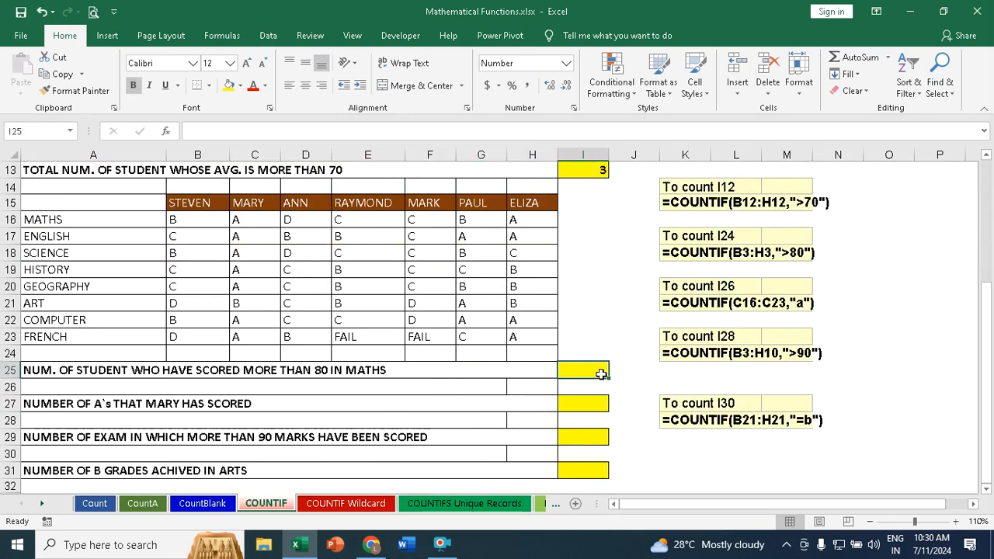
pyautogui.write('=count')
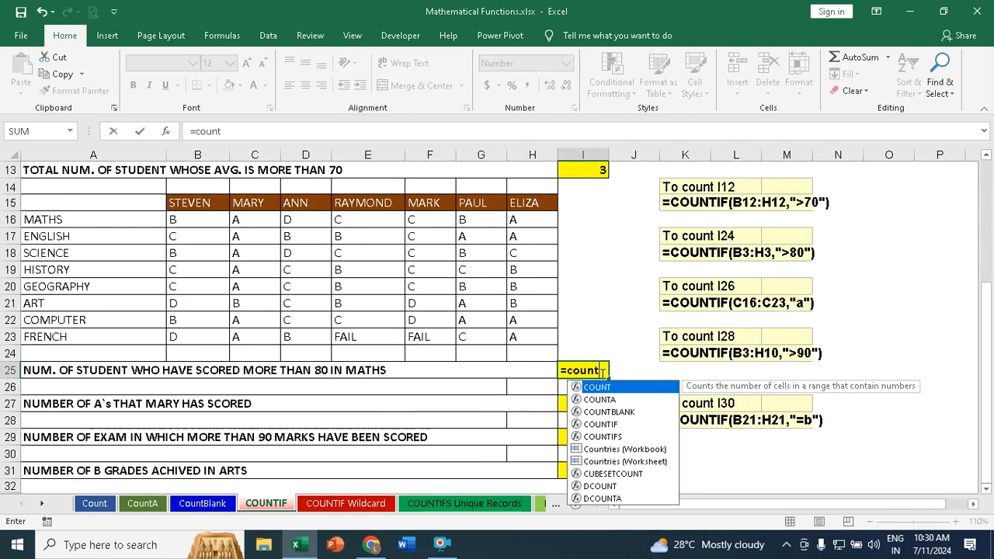
pyautogui.write('if')
pyautogui.press('Tab')
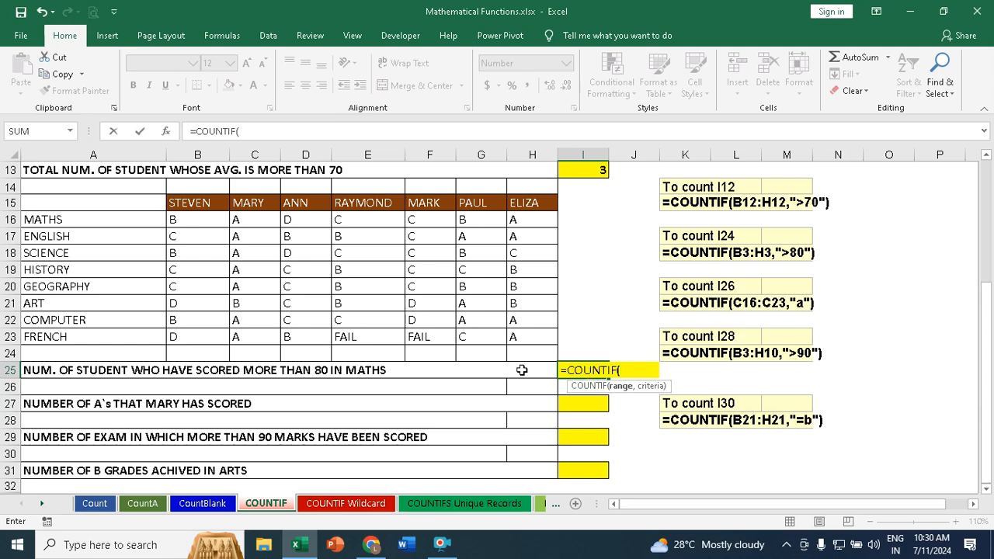
pyautogui.scroll(4, 117, 317)
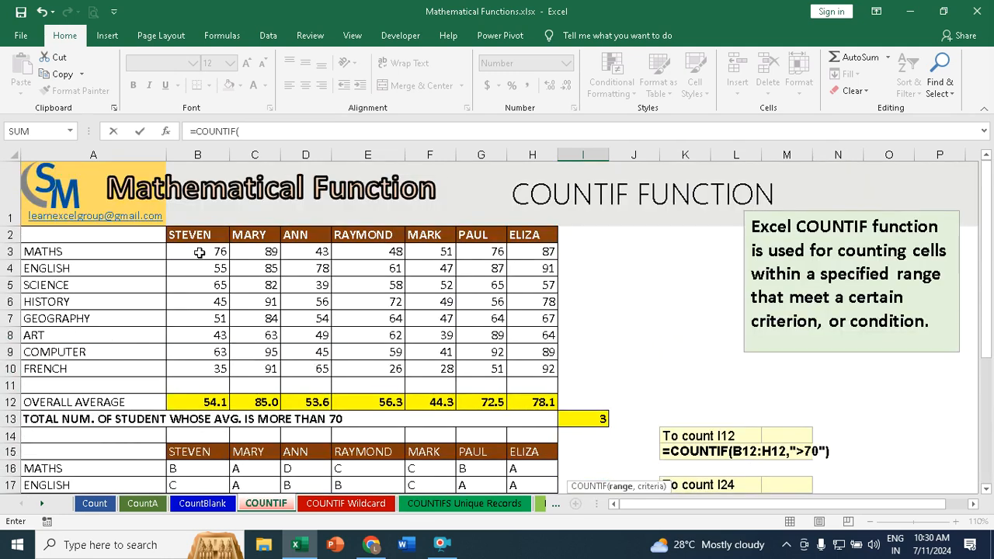
pyautogui.moveTo(202, 254); pyautogui.dragTo(535, 259)
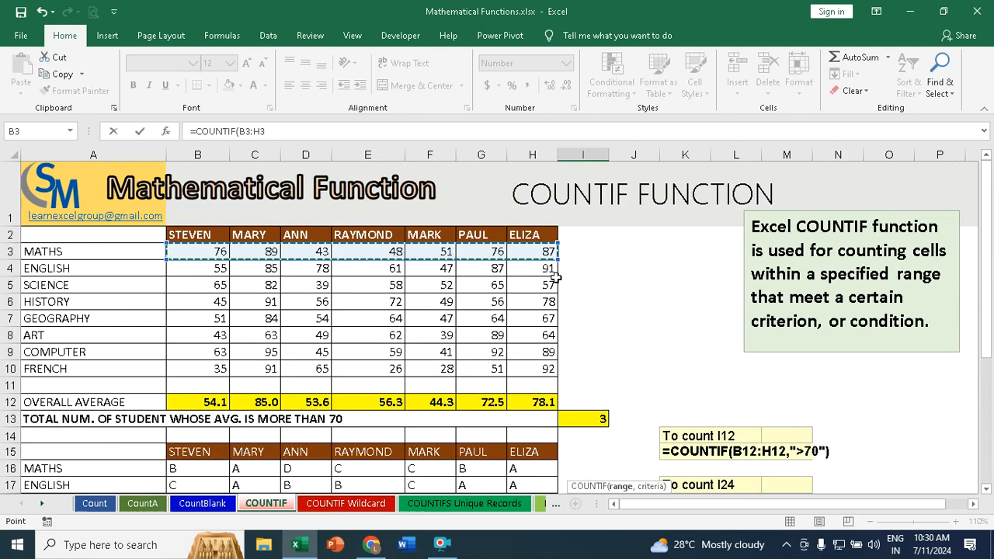
pyautogui.write(',')
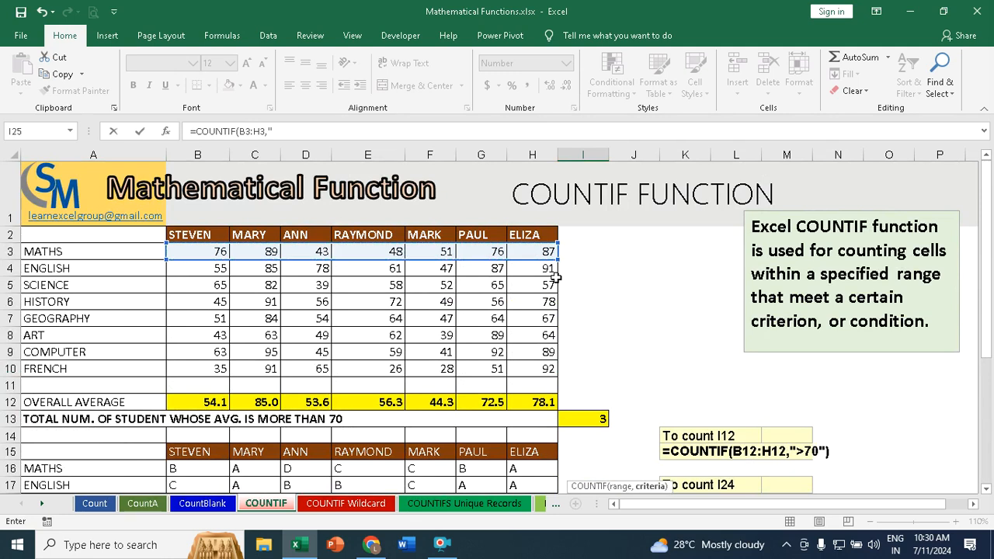
pyautogui.write('">80")')
pyautogui.press('Return')
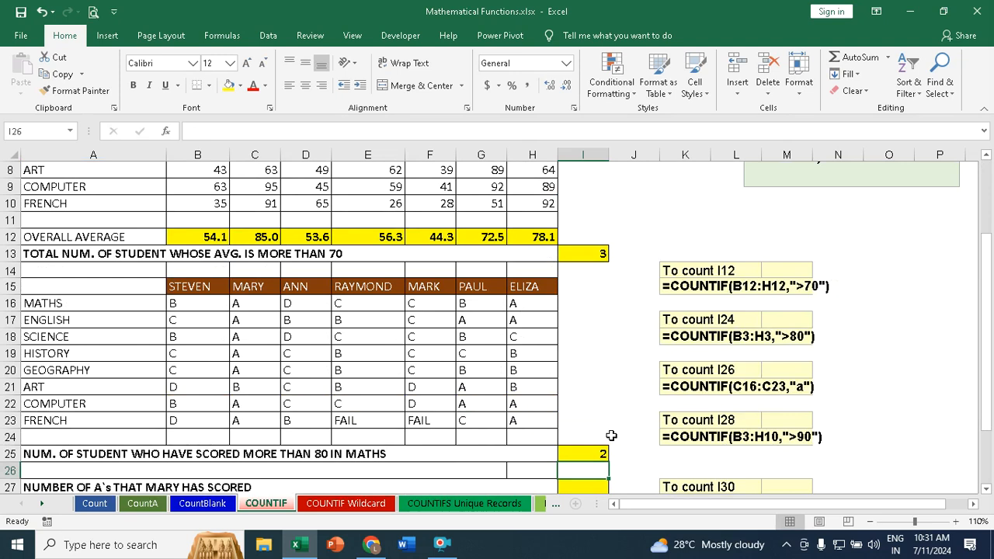
# Step: Check the I25 count against the Maths scores in C3 and H3
pyautogui.scroll(3, 396, 396)
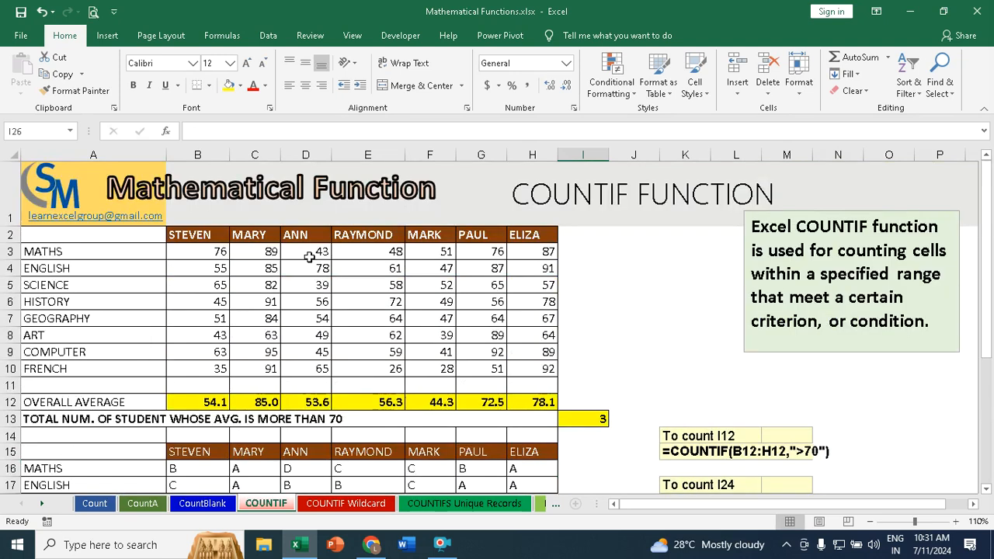
pyautogui.click(270, 251)
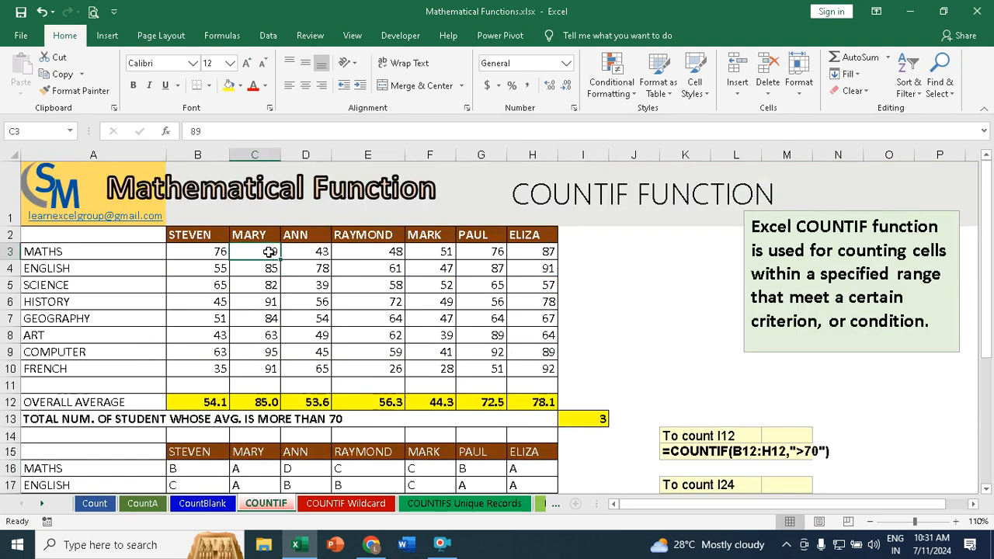
pyautogui.click(545, 253)
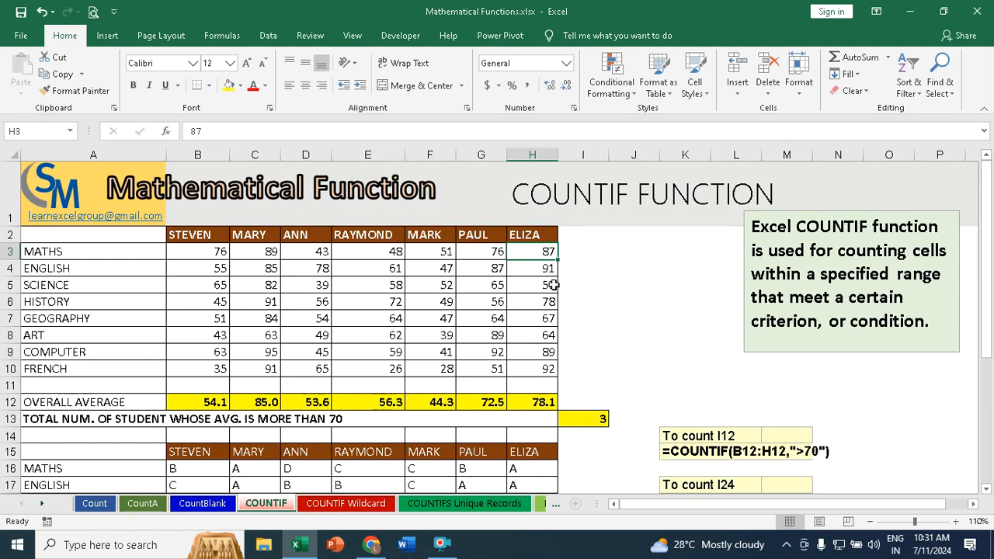
# Step: In I27, count the A grades of the student in column C with =COUNTIF(C16:C23,"=a")
pyautogui.scroll(-6, 552, 285)
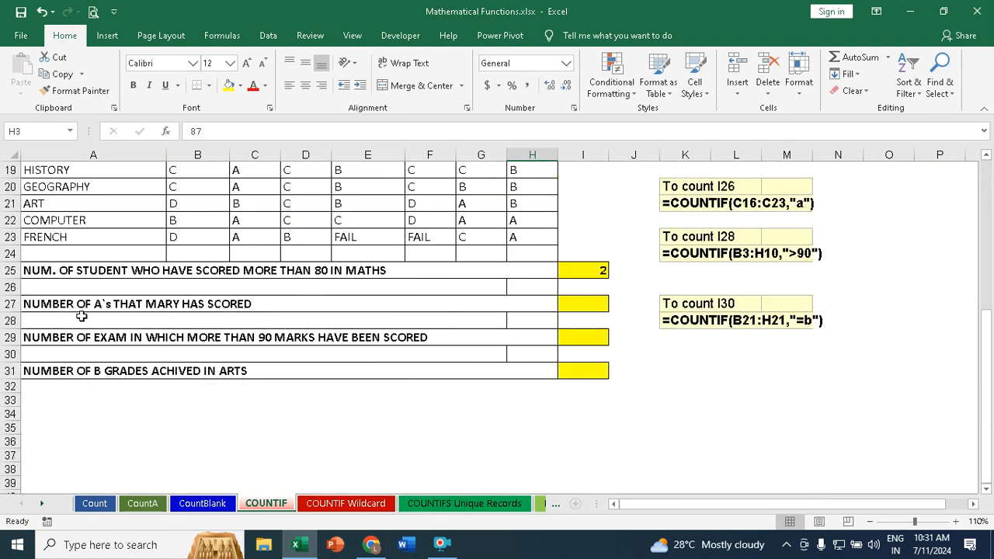
pyautogui.scroll(3, 212, 320)
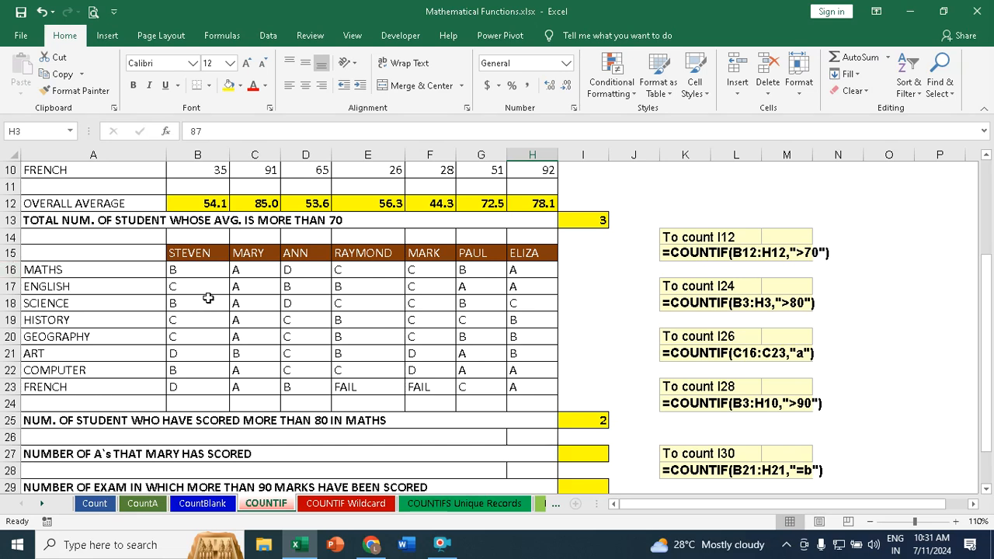
pyautogui.moveTo(241, 272); pyautogui.dragTo(241, 384)
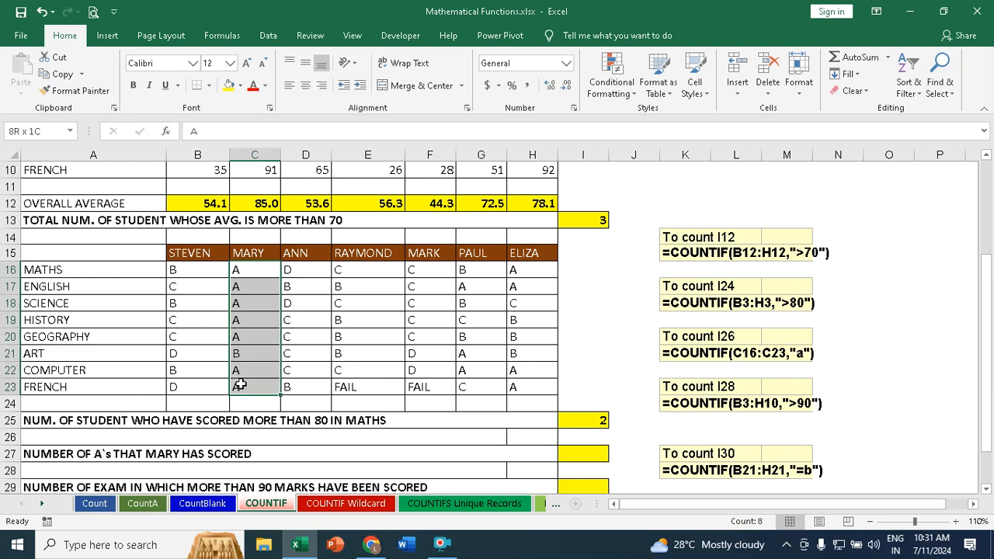
pyautogui.scroll(-2, 275, 368)
pyautogui.click(592, 353)
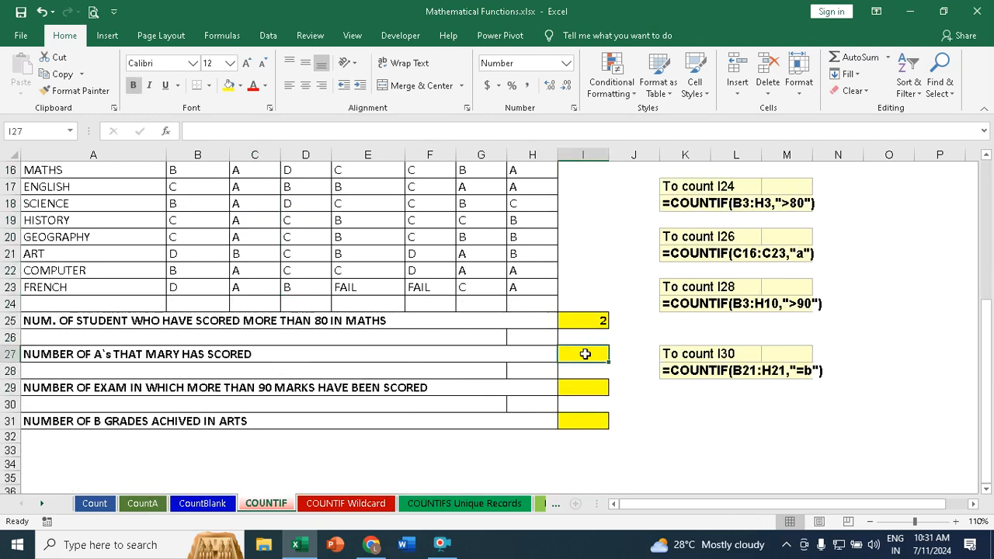
pyautogui.write('=cou')
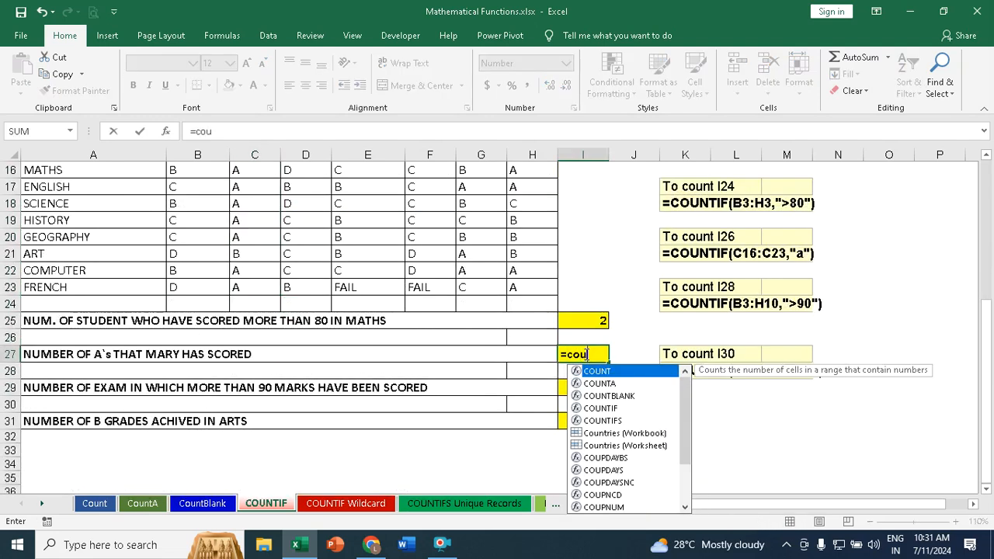
pyautogui.write('ntif')
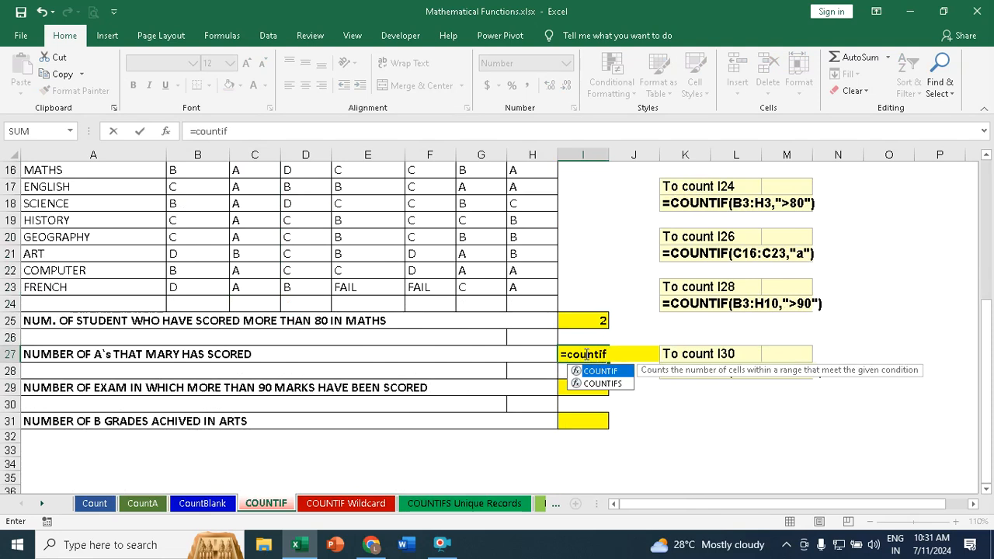
pyautogui.press('Tab')
pyautogui.scroll(2, 568, 362)
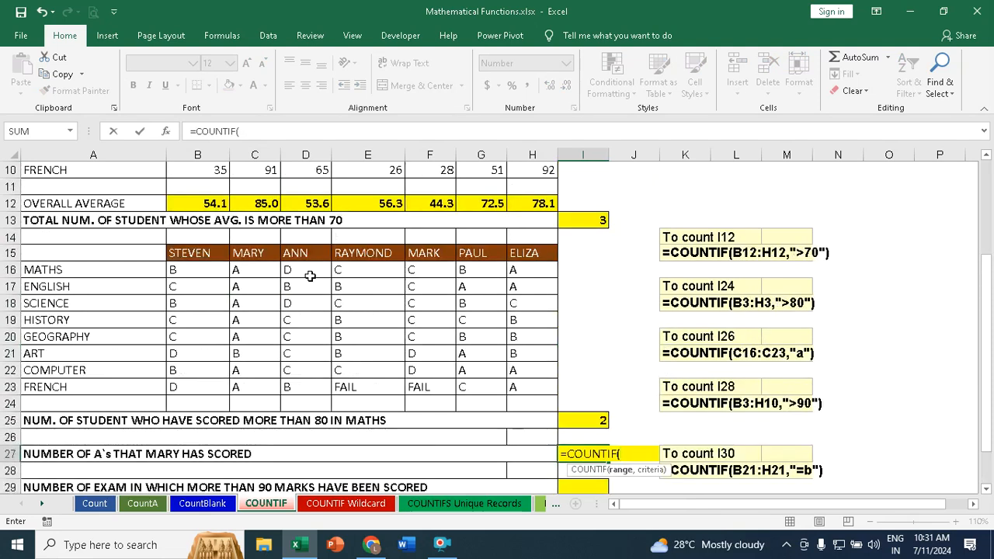
pyautogui.moveTo(246, 273); pyautogui.dragTo(241, 384)
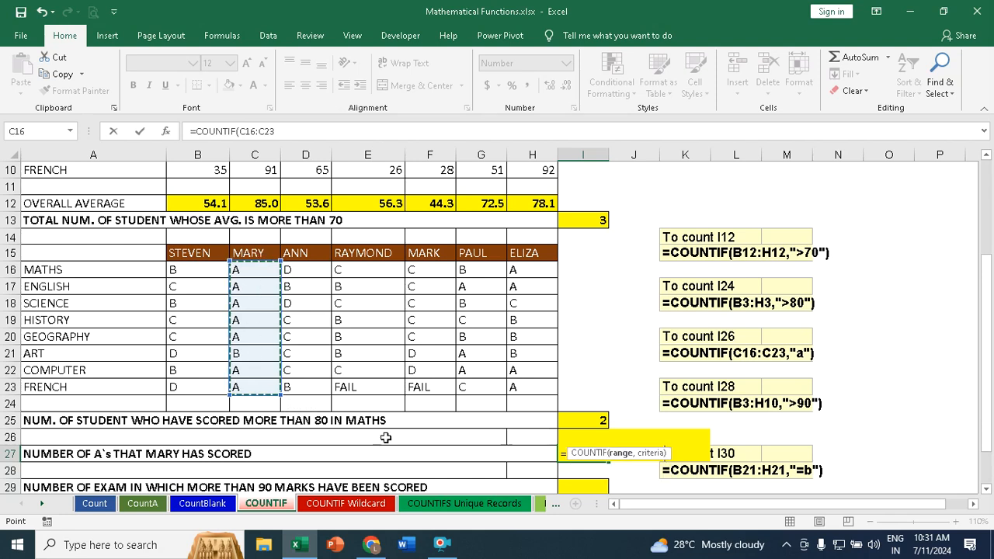
pyautogui.write(',"=a')
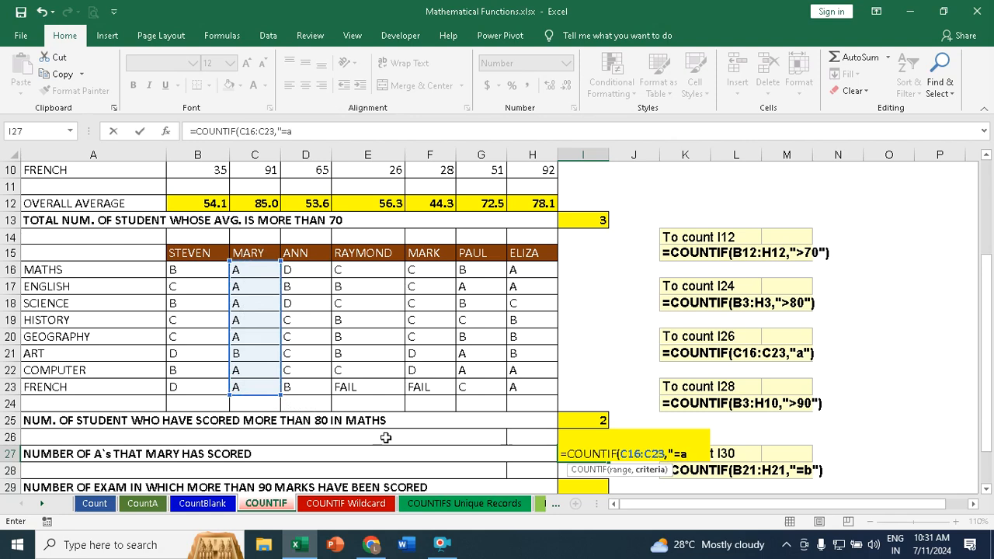
pyautogui.write('")')
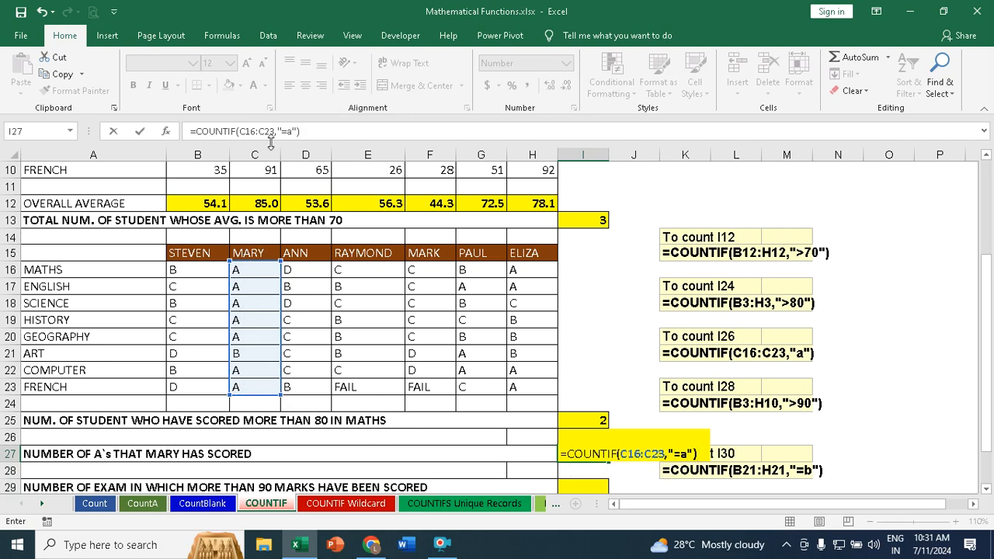
pyautogui.click(313, 132)
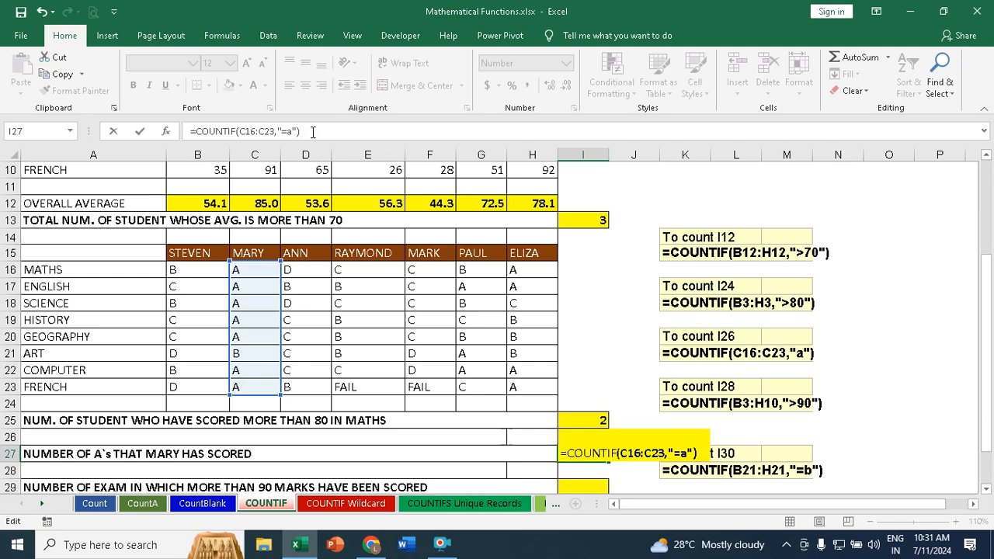
pyautogui.press('Return')
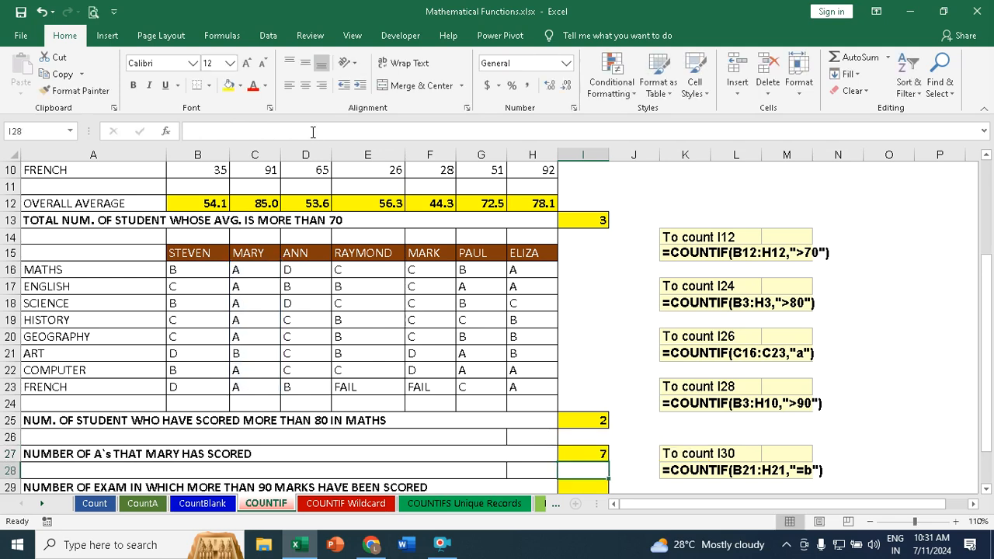
# Step: Simplify the I27 criterion by removing the equals sign, making the formula =COUNTIF(C16:C23,"a")
pyautogui.click(593, 454)
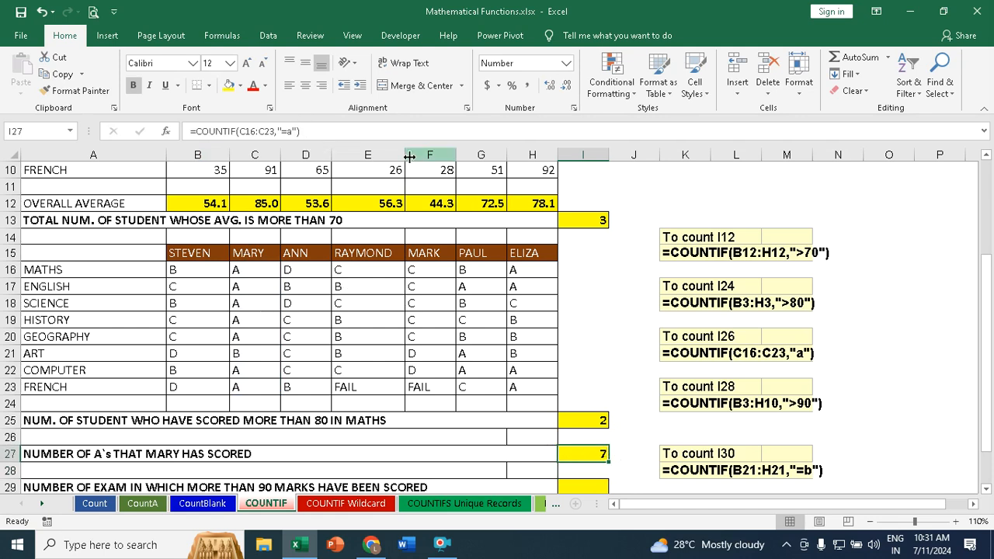
pyautogui.click(318, 134)
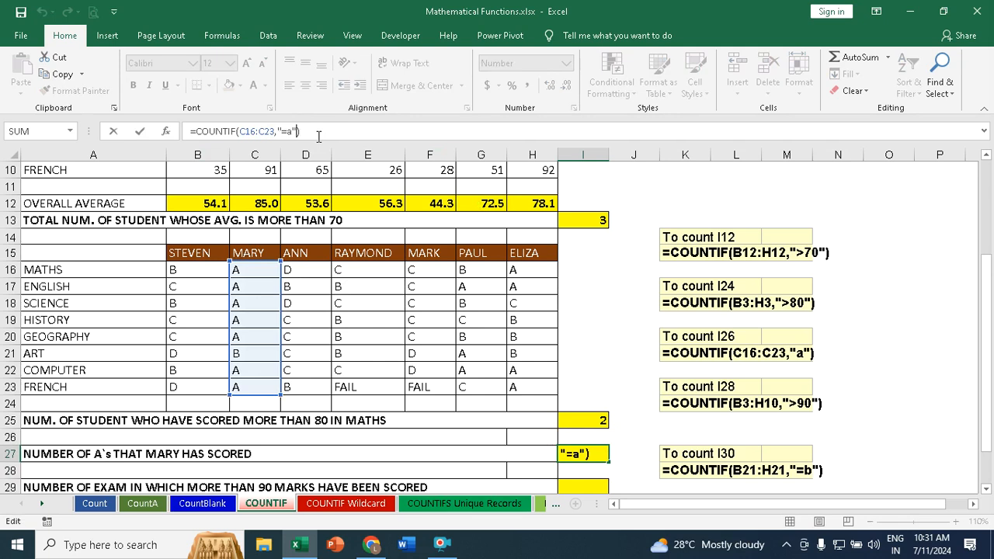
pyautogui.press('BackSpace')
pyautogui.press('BackSpace')
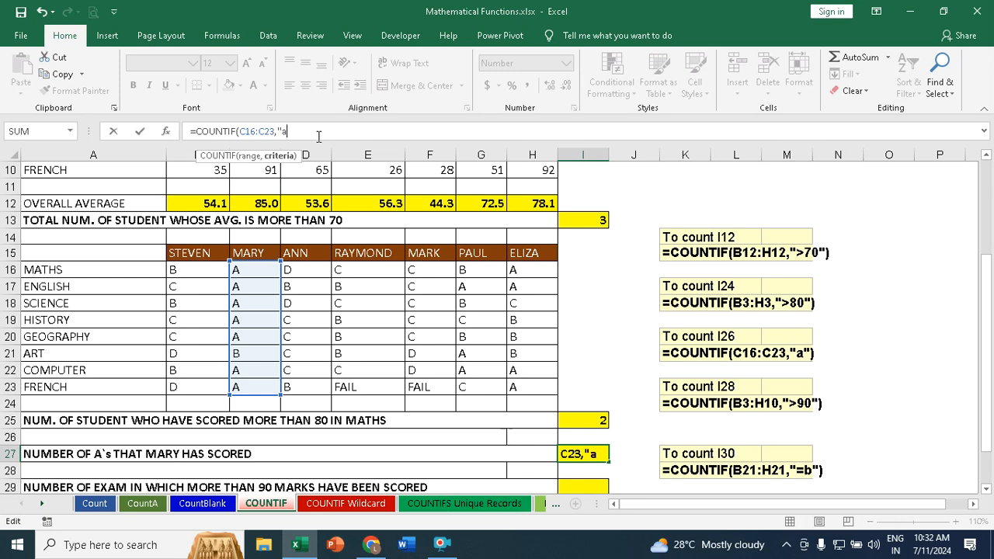
pyautogui.write(')')
pyautogui.press('Return')
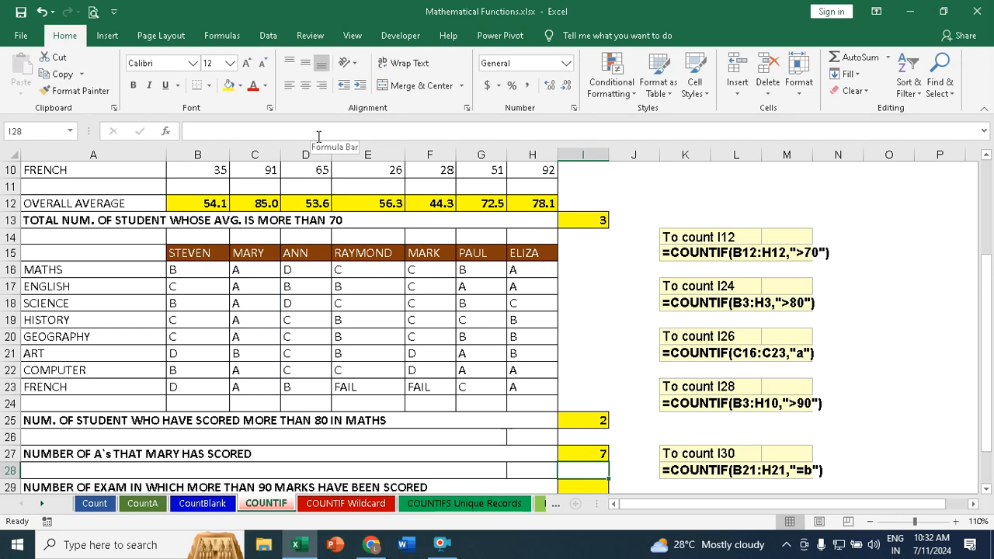
# Step: In I29, count the exams with more than 90 marks using =COUNTIF(B3:H10,">90") and check it against the marks table
pyautogui.scroll(-2, 336, 333)
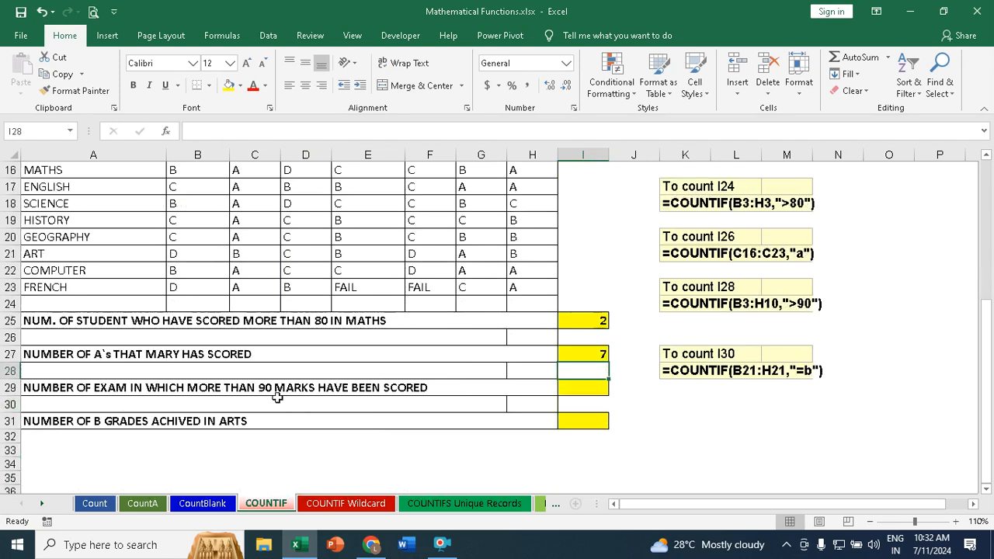
pyautogui.scroll(4, 483, 402)
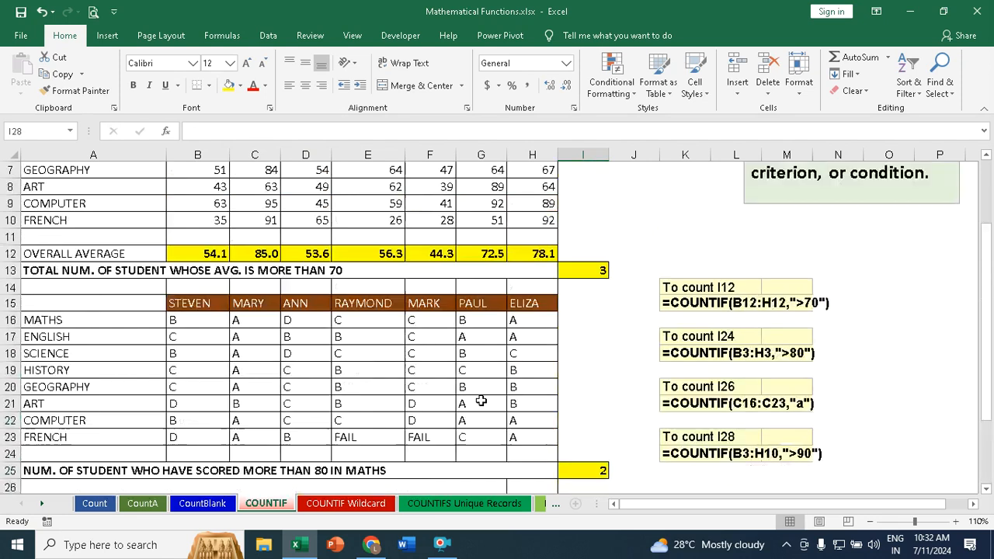
pyautogui.scroll(1, 483, 394)
pyautogui.moveTo(205, 250); pyautogui.dragTo(551, 376)
pyautogui.scroll(-4, 551, 396)
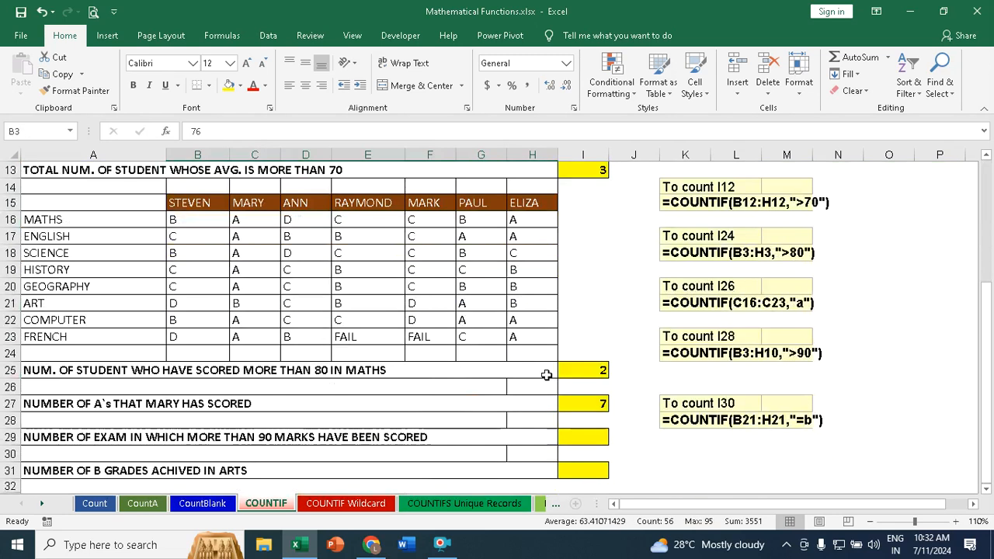
pyautogui.click(598, 433)
pyautogui.write('=count')
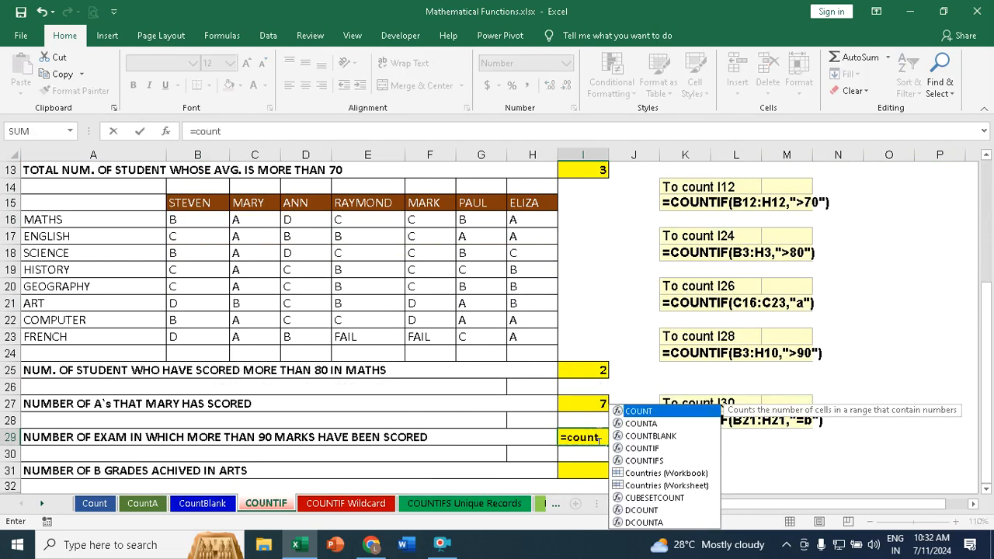
pyautogui.write('if')
pyautogui.press('Tab')
pyautogui.scroll(4, 595, 428)
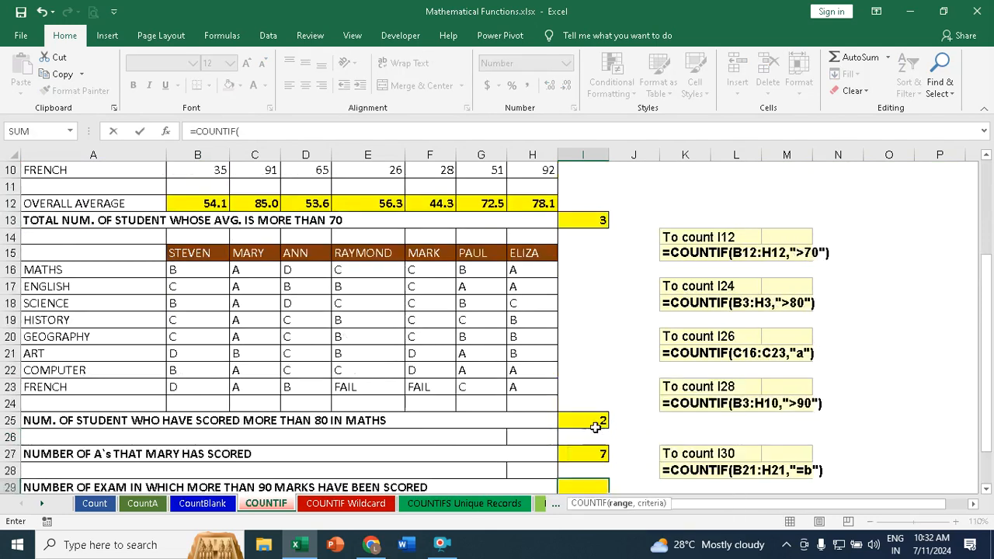
pyautogui.moveTo(199, 251); pyautogui.dragTo(522, 374)
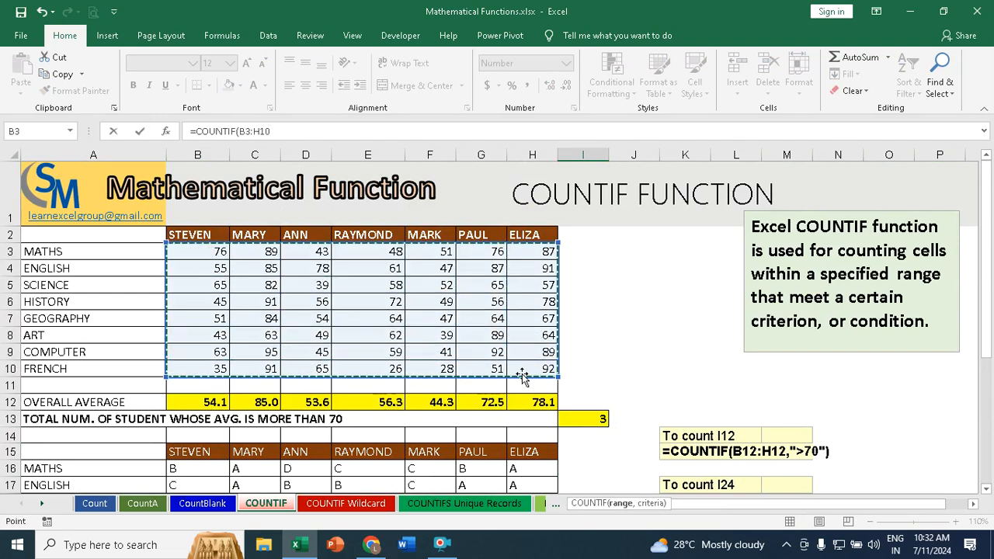
pyautogui.write(',')
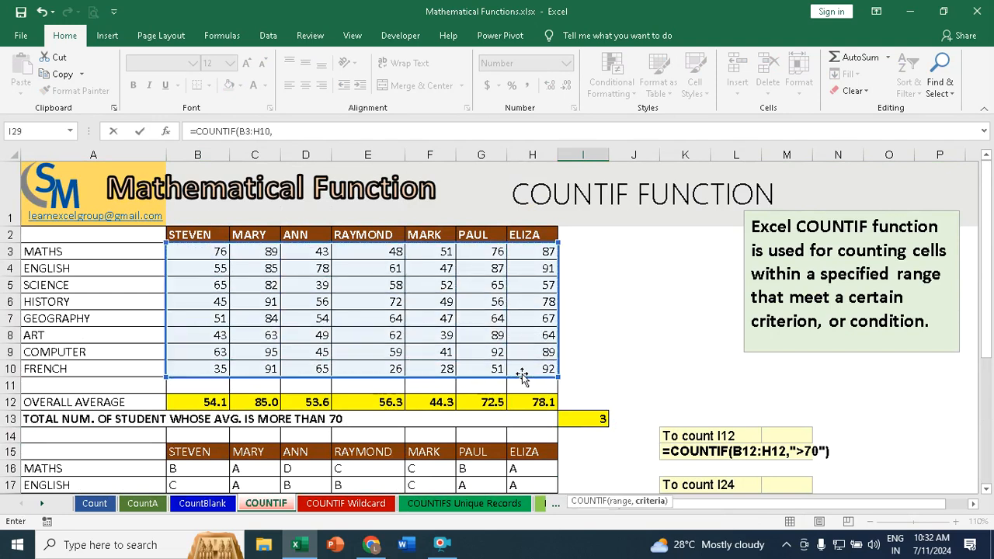
pyautogui.write('">90")')
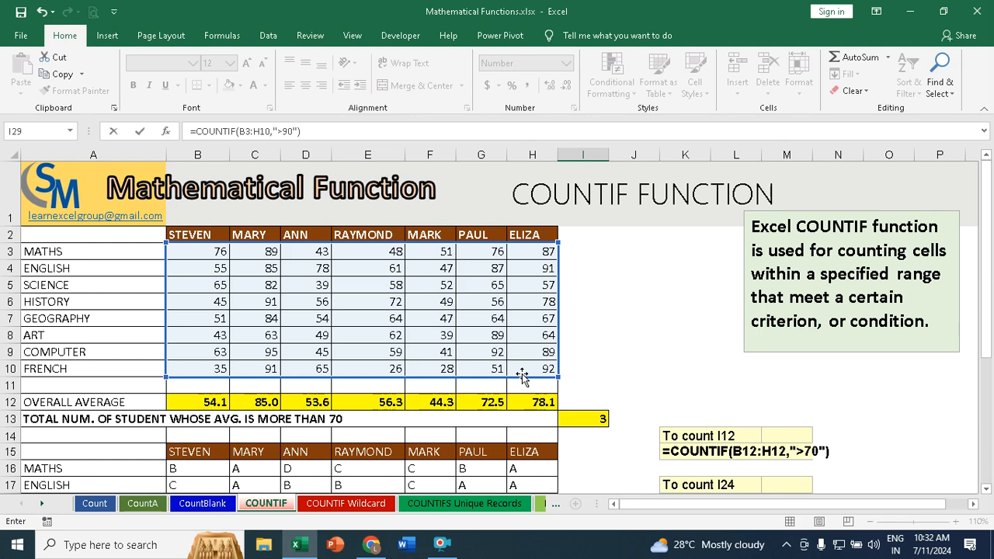
pyautogui.press('Return')
pyautogui.scroll(-1, 534, 386)
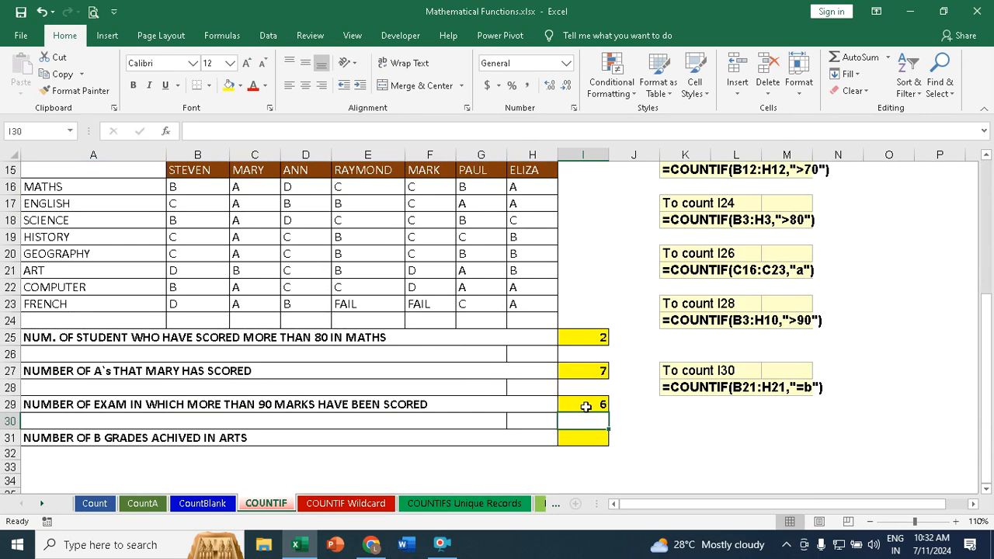
pyautogui.scroll(5, 539, 410)
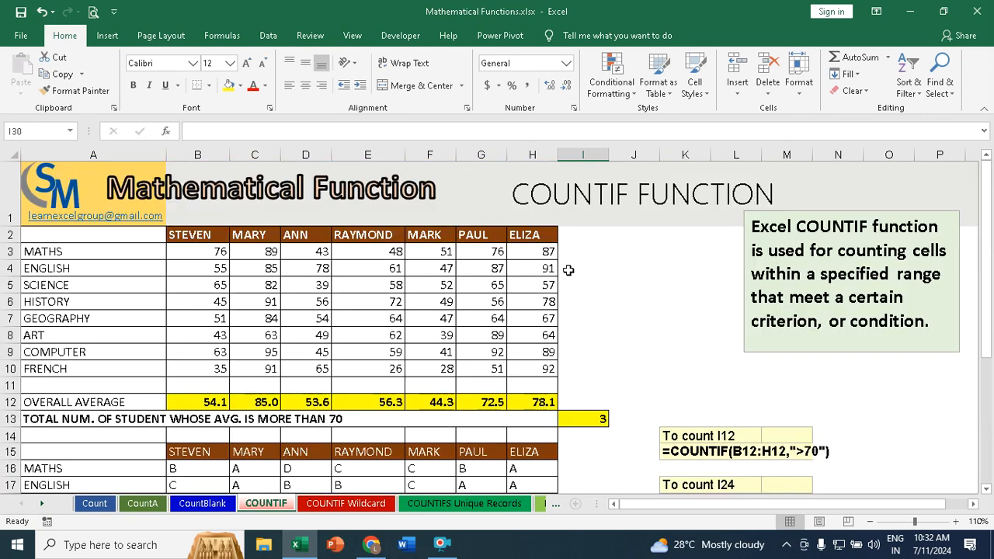
# Step: In I31, count the B grades achieved in Art with =COUNTIF(B21:H21,"b")
pyautogui.scroll(-6, 424, 303)
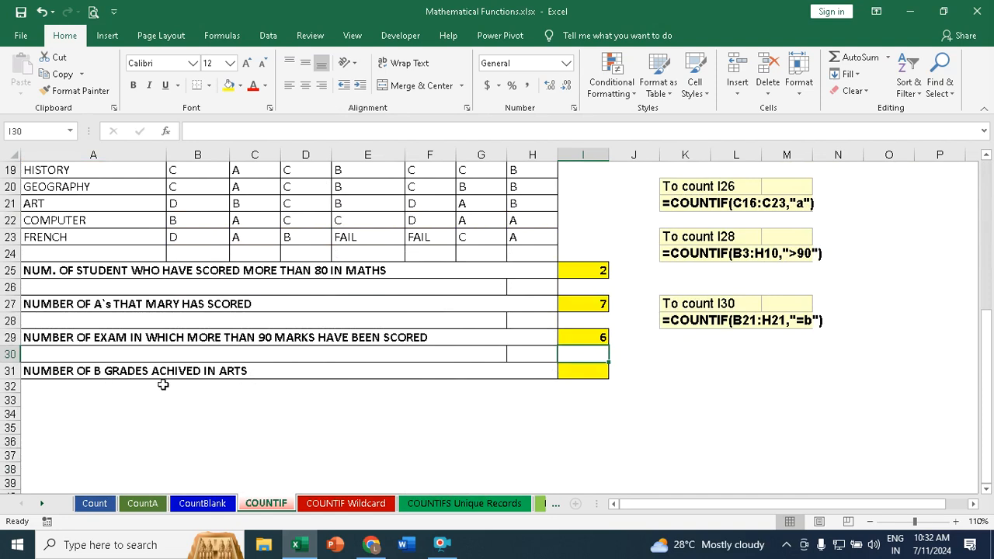
pyautogui.scroll(3, 241, 387)
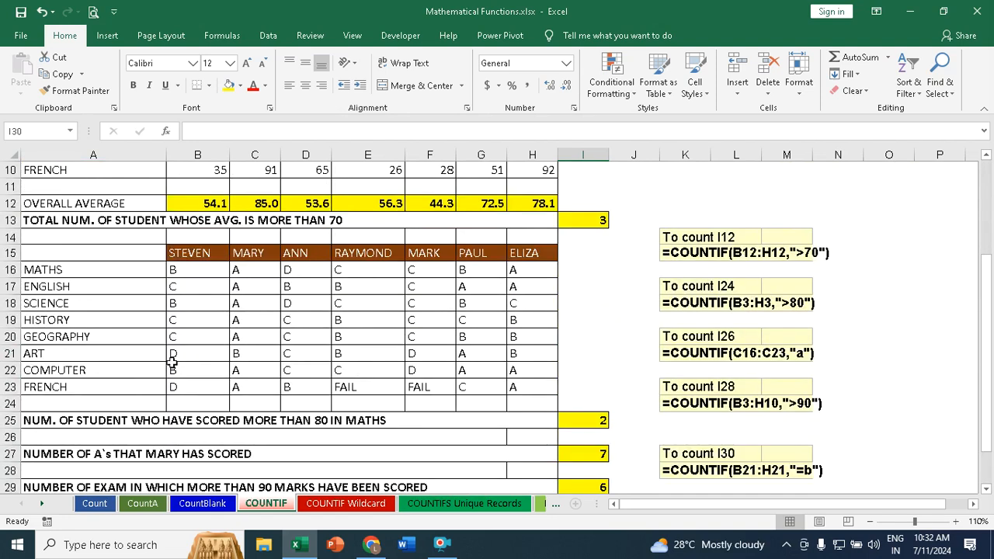
pyautogui.moveTo(182, 355); pyautogui.dragTo(528, 354)
pyautogui.scroll(-3, 530, 359)
pyautogui.click(592, 369)
pyautogui.write('=count')
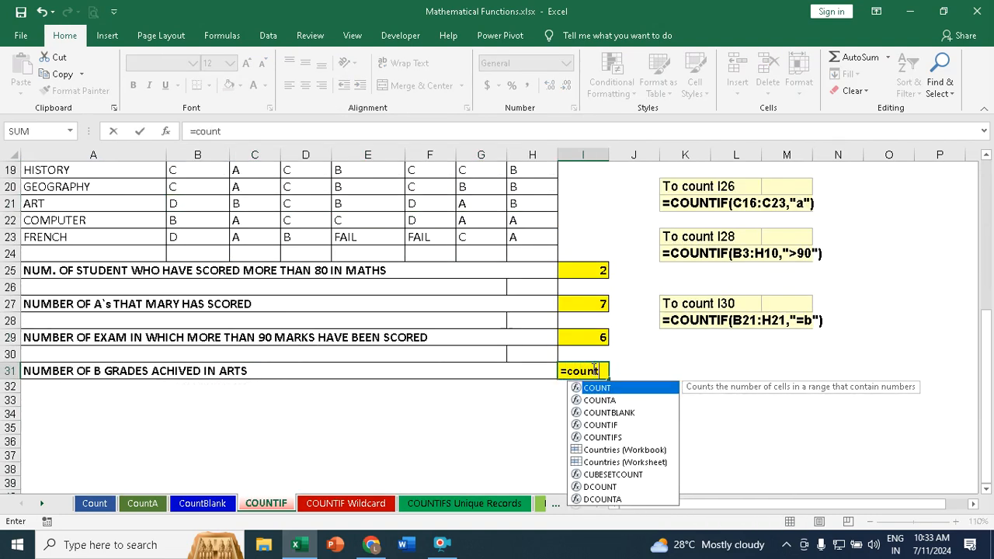
pyautogui.write('if')
pyautogui.press('Tab')
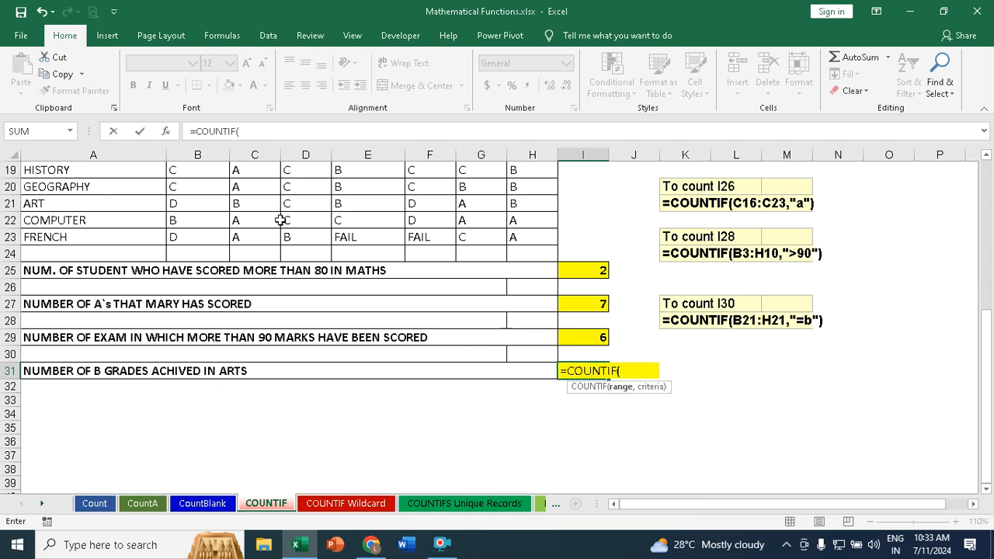
pyautogui.moveTo(180, 205); pyautogui.dragTo(538, 204)
pyautogui.write(',"b')
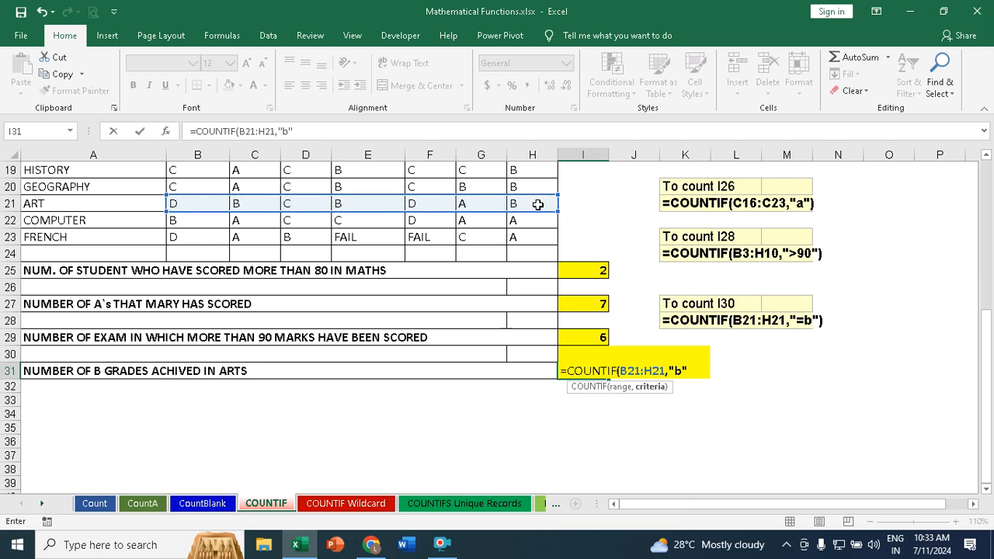
pyautogui.write('")')
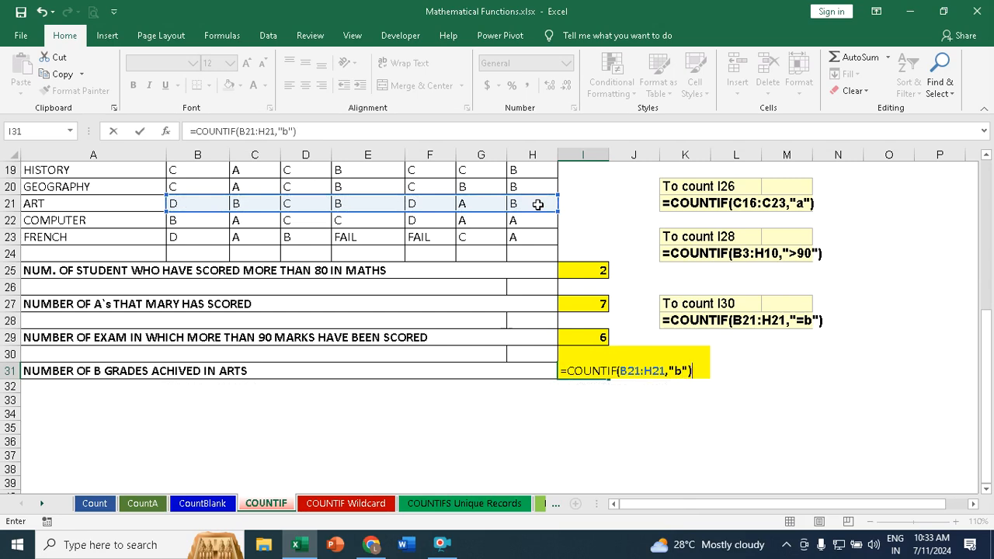
pyautogui.press('Return')
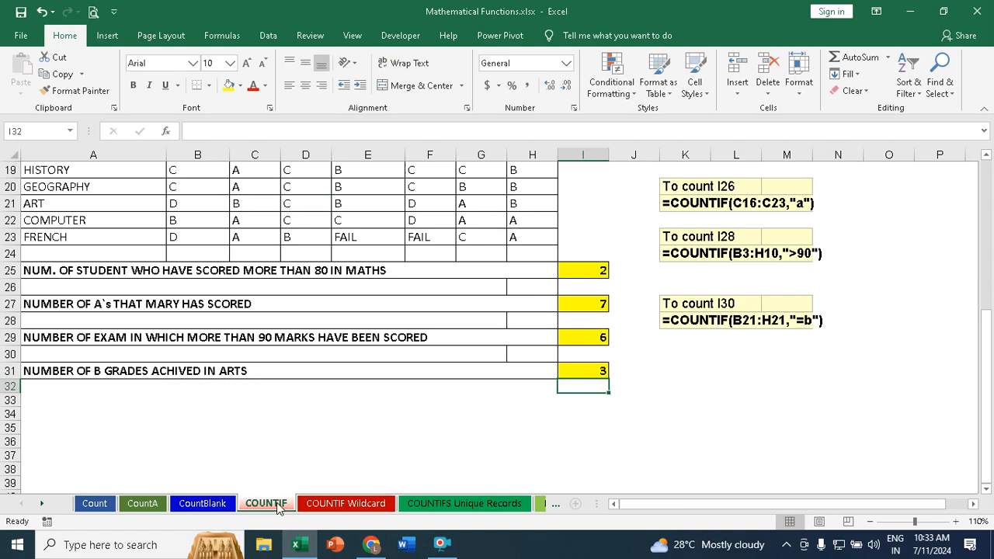
# Step: Open the COUNTIF Wildcard sheet and review the items in A3:A11 and their quantities in B3:B11
pyautogui.click(336, 505)
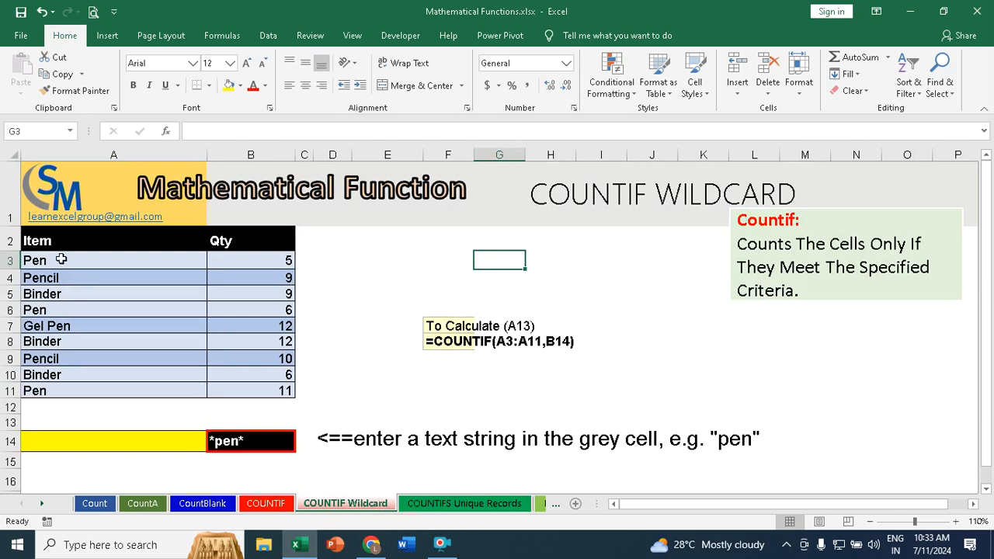
pyautogui.moveTo(55, 262); pyautogui.dragTo(37, 392)
pyautogui.moveTo(278, 262); pyautogui.dragTo(259, 388)
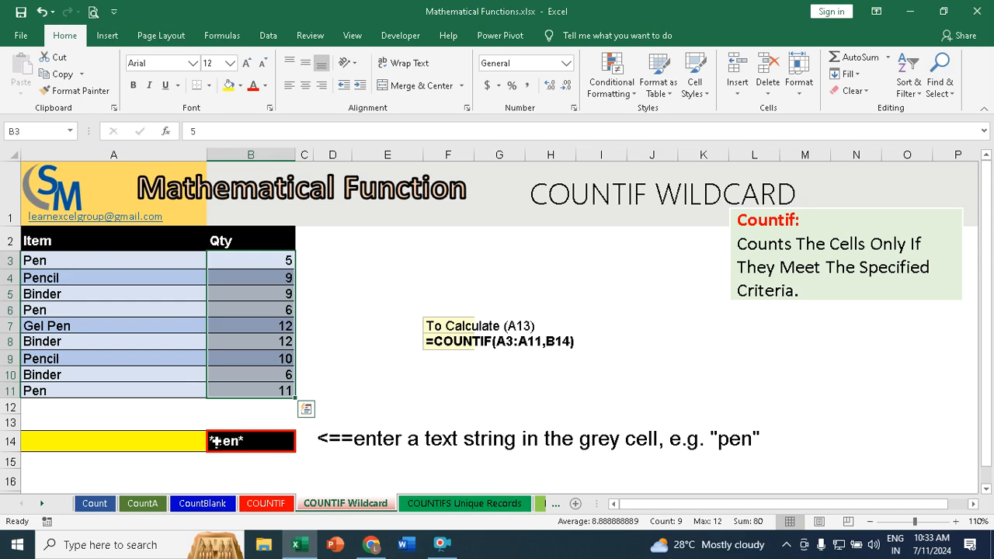
# Step: In A14, count the items matching the wildcard text in B14 with =COUNTIF(A3:A11,B14)
pyautogui.click(159, 442)
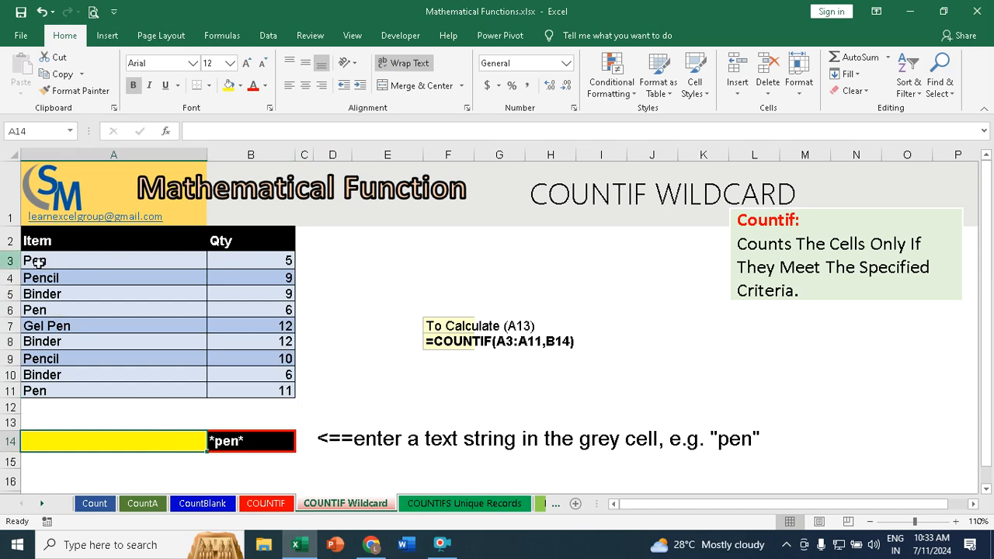
pyautogui.doubleClick(90, 441)
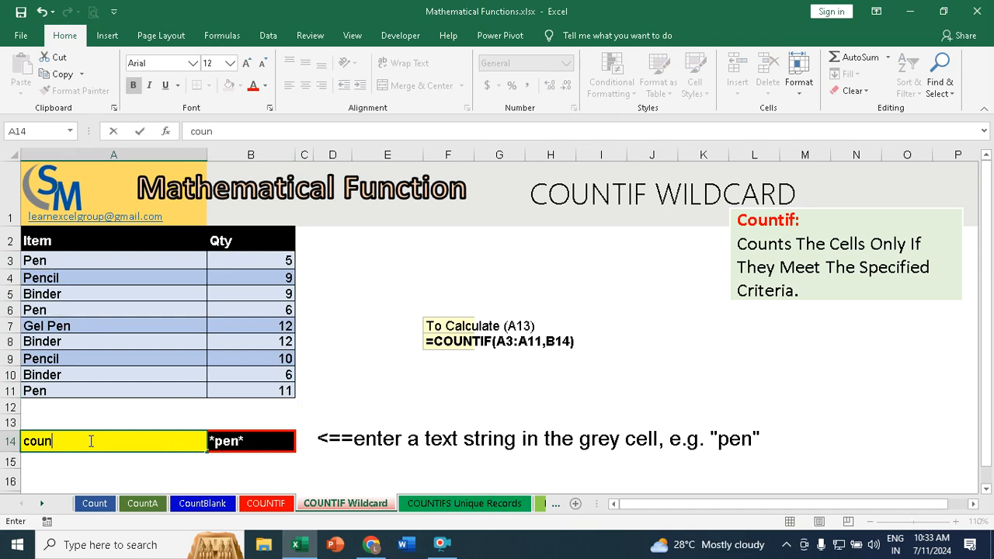
pyautogui.press('BackSpace')
pyautogui.press('BackSpace')
pyautogui.press('BackSpace')
pyautogui.press('BackSpace')
pyautogui.press('BackSpace')
pyautogui.press('BackSpace')
pyautogui.press('BackSpace')
pyautogui.write('=countif')
pyautogui.press('Tab')
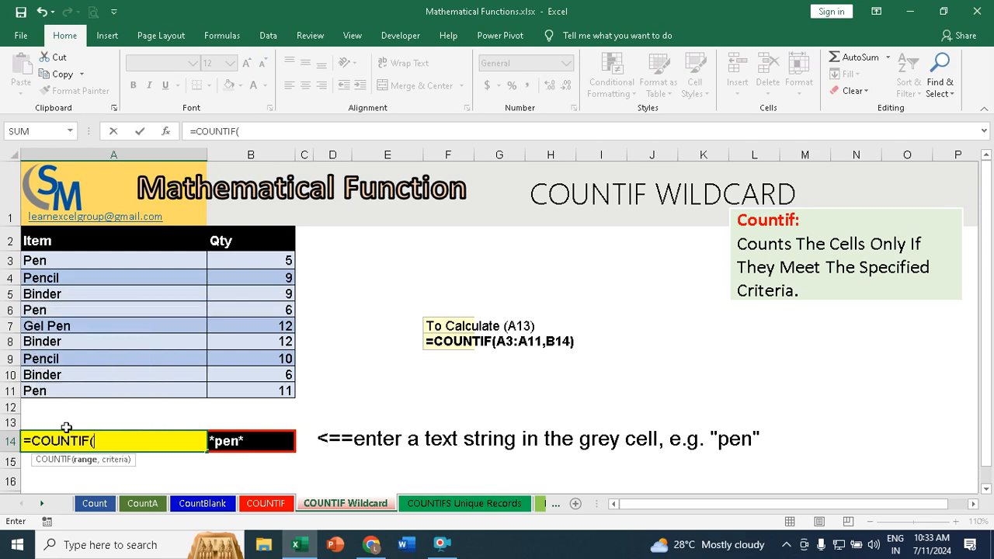
pyautogui.moveTo(50, 263); pyautogui.dragTo(29, 390)
pyautogui.write(',')
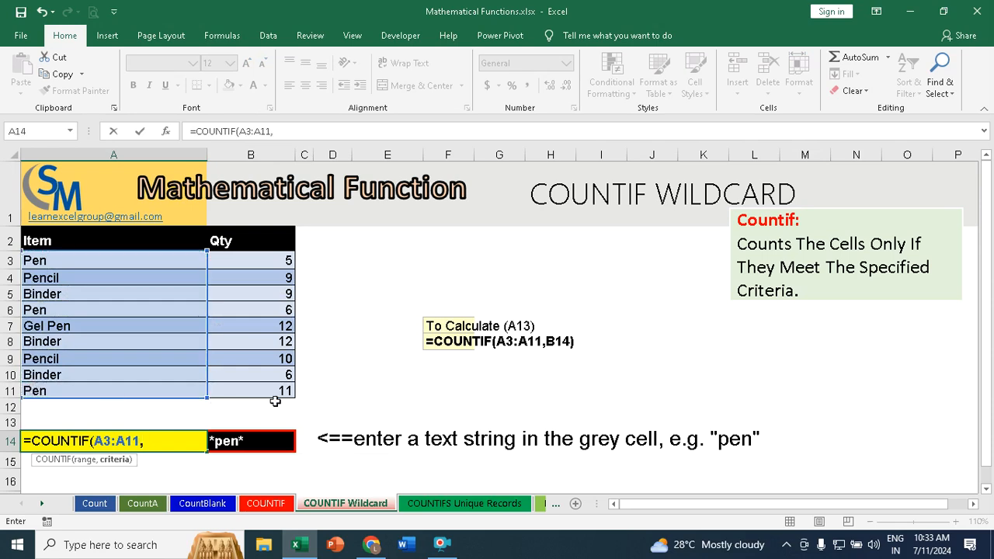
pyautogui.click(263, 441)
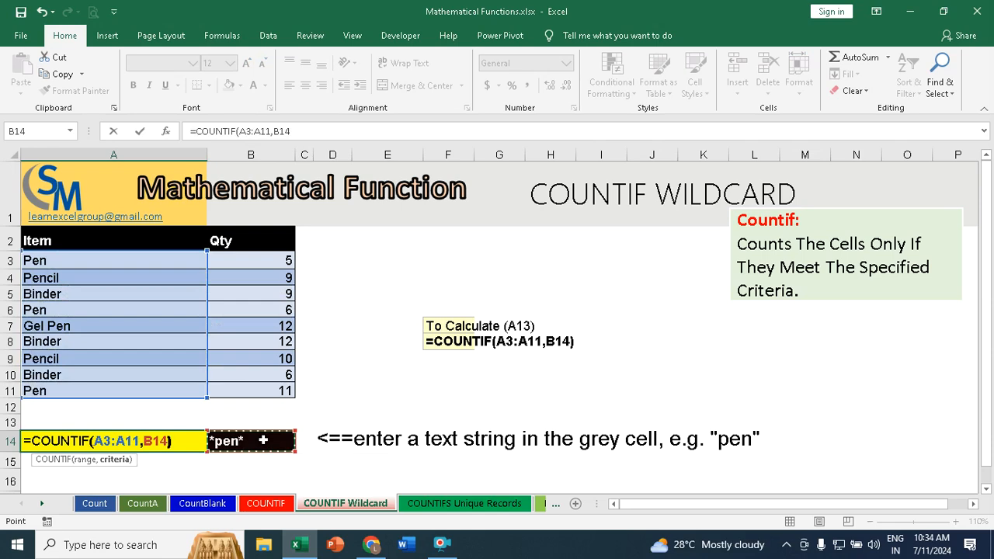
pyautogui.write(')')
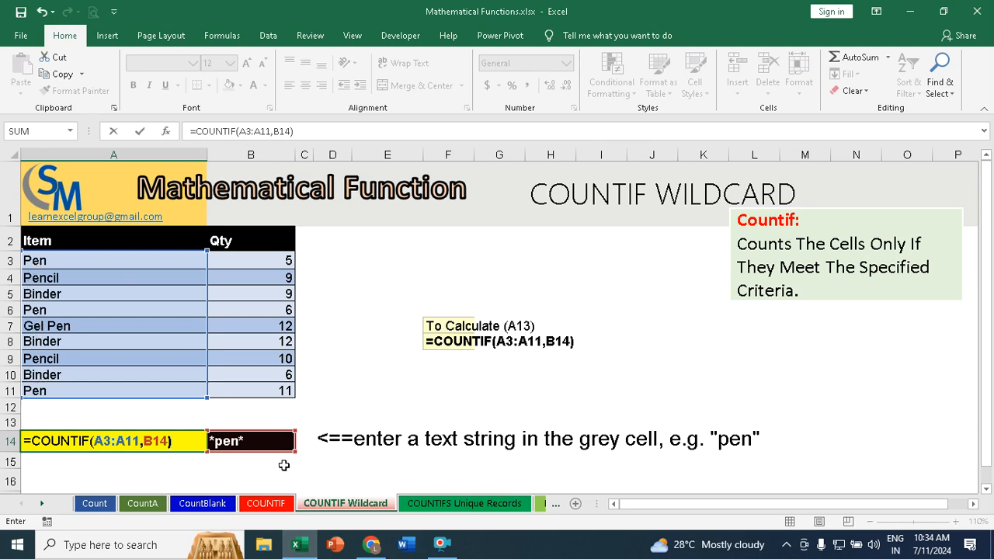
pyautogui.press('Return')
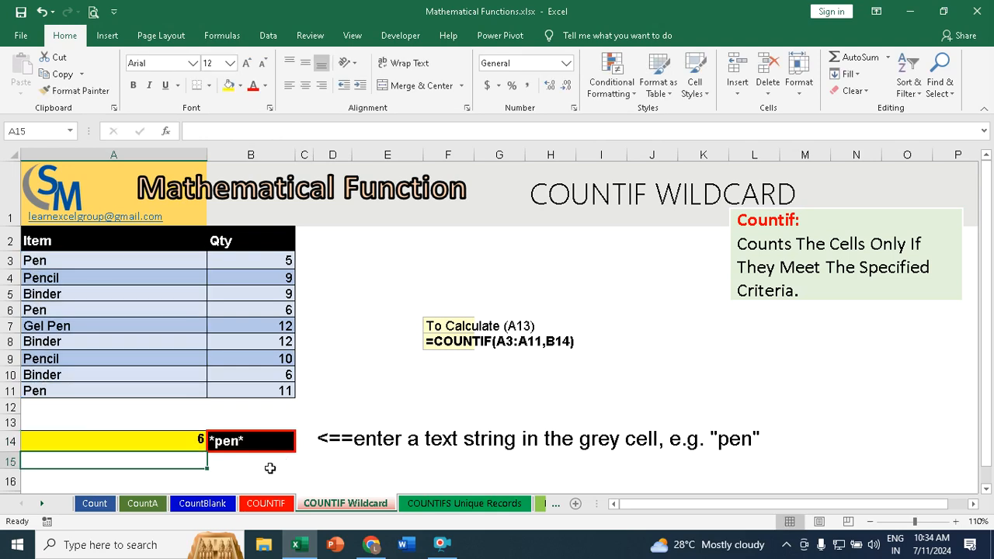
pyautogui.click(174, 439)
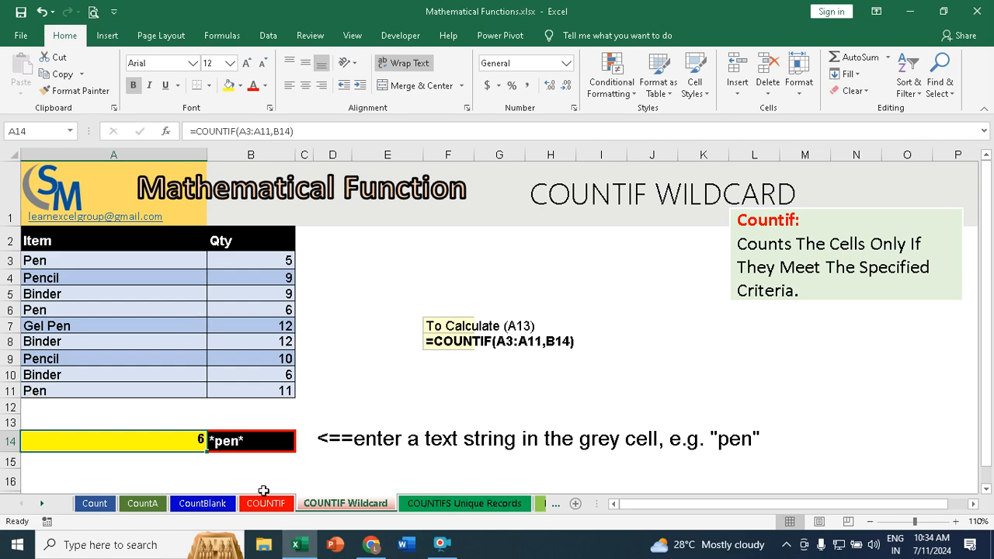
# Step: Open the COUNTIFS Unique Records sheet and review the customer table and the gender and education selection cells H5 and H6
pyautogui.click(464, 504)
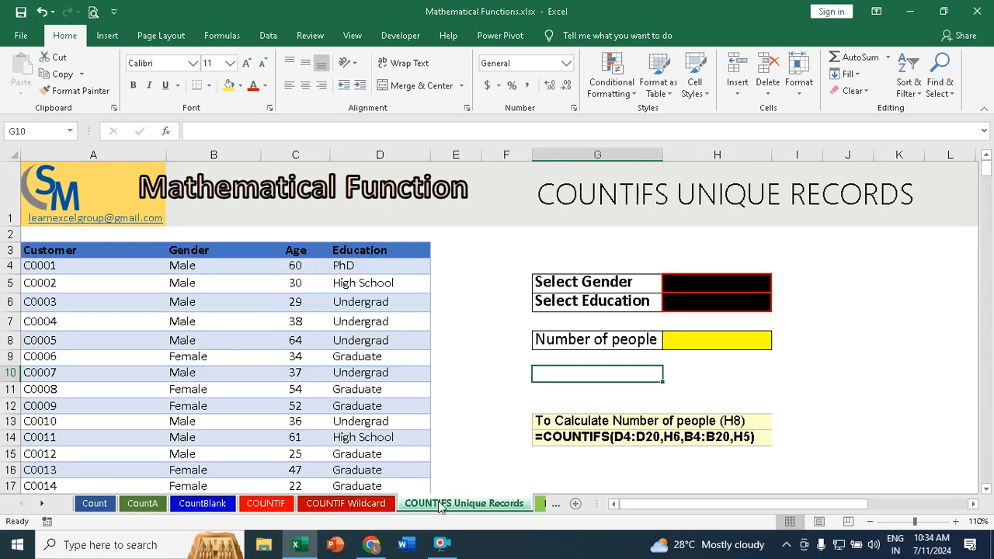
pyautogui.scroll(-2, 75, 321)
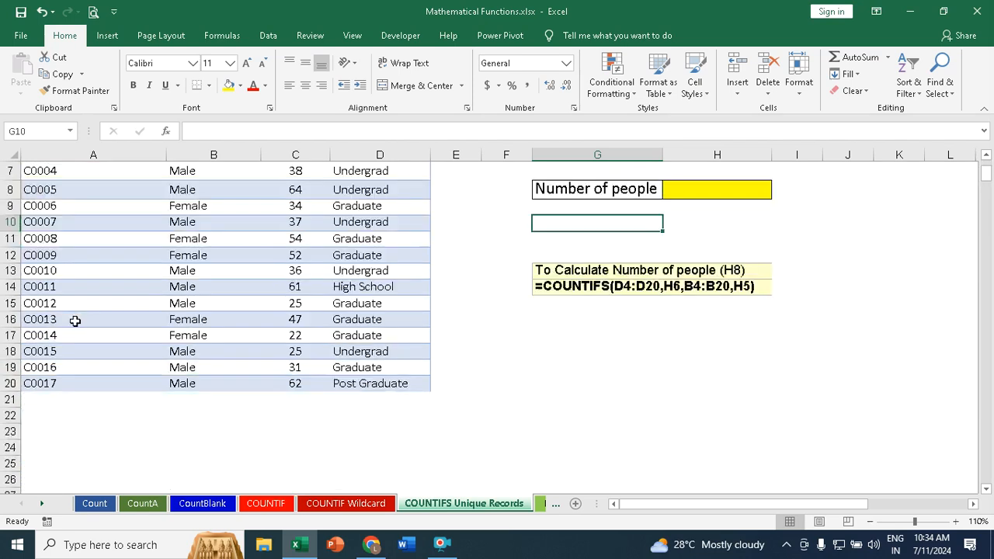
pyautogui.scroll(-3, 76, 321)
pyautogui.scroll(5, 75, 321)
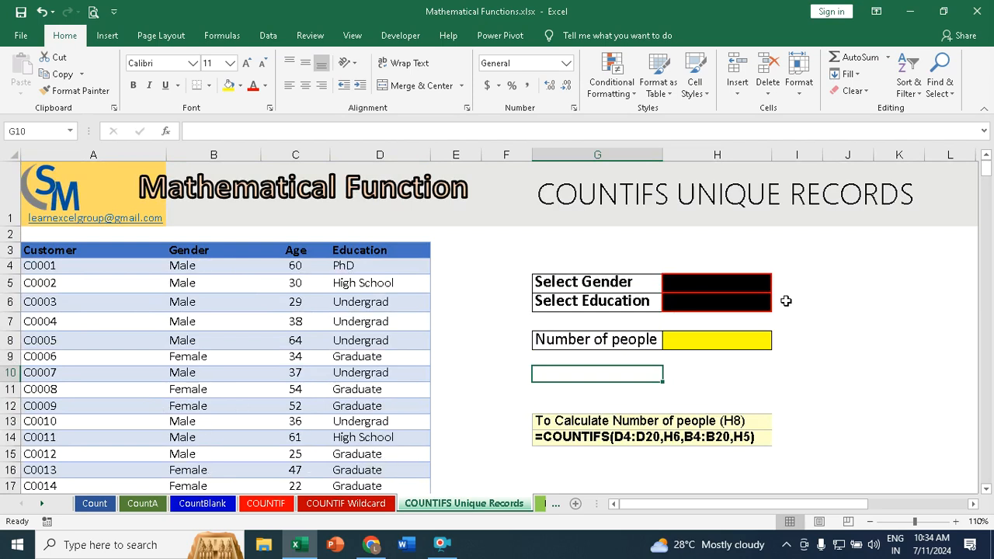
pyautogui.click(708, 281)
pyautogui.click(717, 302)
pyautogui.click(726, 286)
pyautogui.click(728, 300)
pyautogui.click(702, 280)
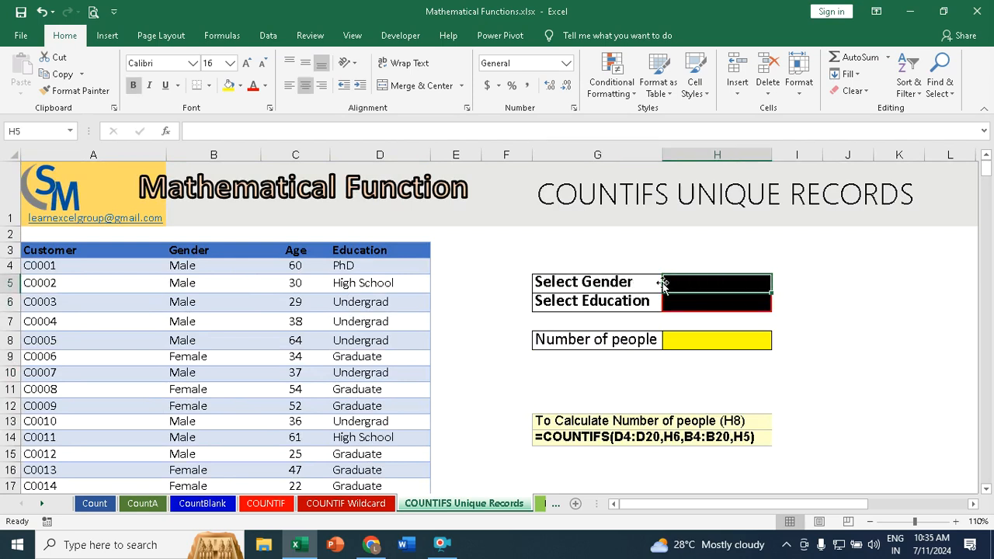
pyautogui.click(715, 302)
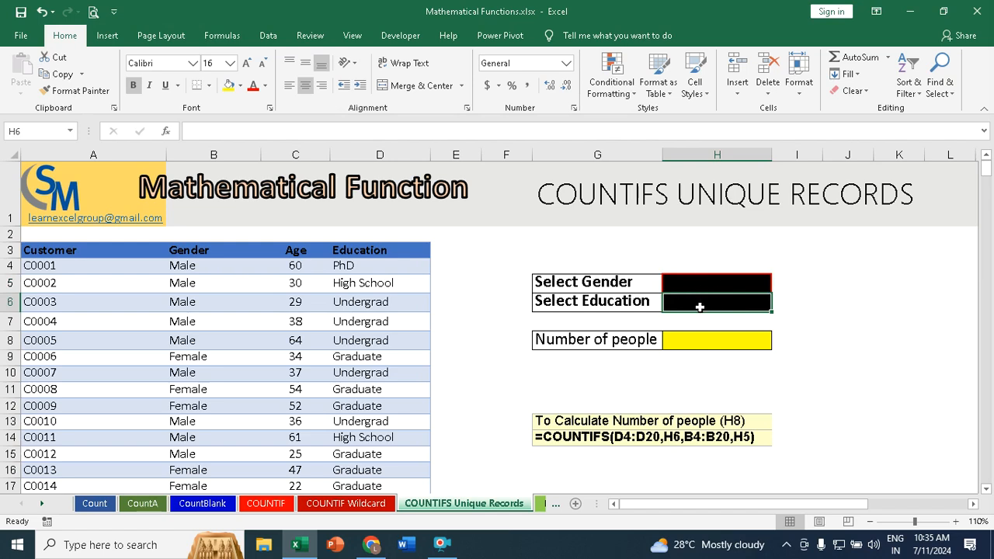
# Step: Enter male as the gender in H5 and phd as the education in H6
pyautogui.click(700, 283)
pyautogui.write('mle')
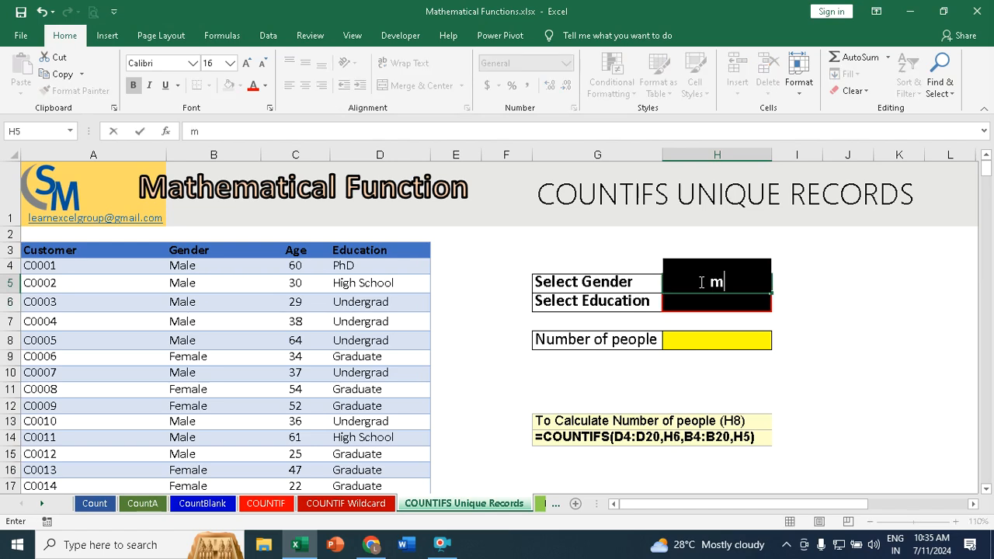
pyautogui.press('BackSpace')
pyautogui.press('BackSpace')
pyautogui.press('BackSpace')
pyautogui.write('male')
pyautogui.press('Return')
pyautogui.write('phd')
pyautogui.press('Return')
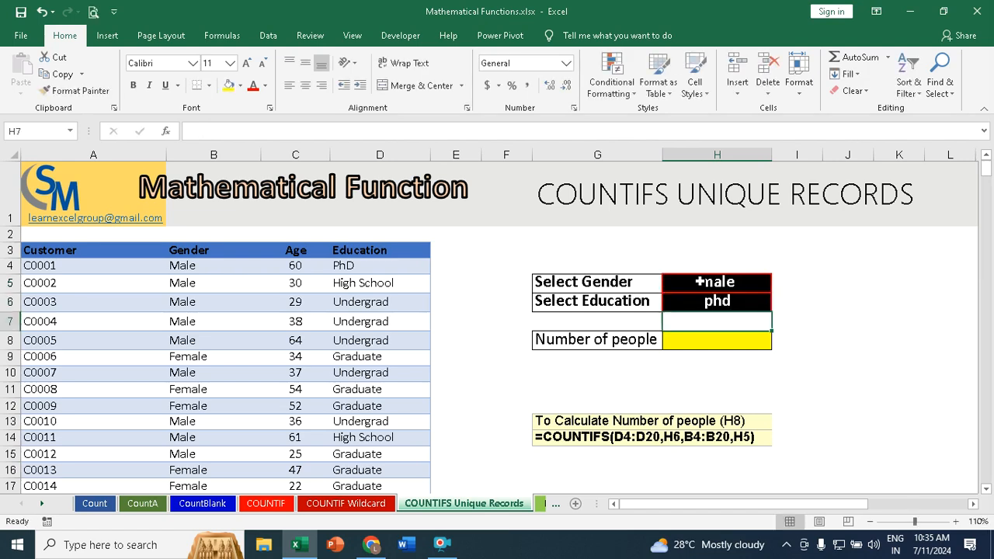
# Step: Clear the education entry in H6 and the gender entry in H5
pyautogui.press('Up')
pyautogui.press('Delete')
pyautogui.press('Up')
pyautogui.press('Delete')
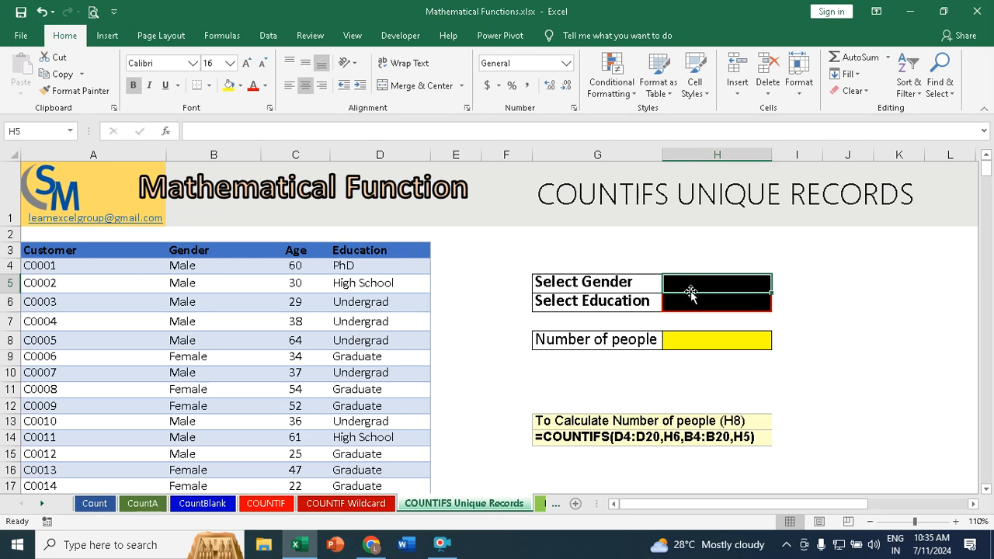
# Step: Add list data validation to H5 using the Gender column entries as its source, and look through the dropdown choices
pyautogui.click(264, 36)
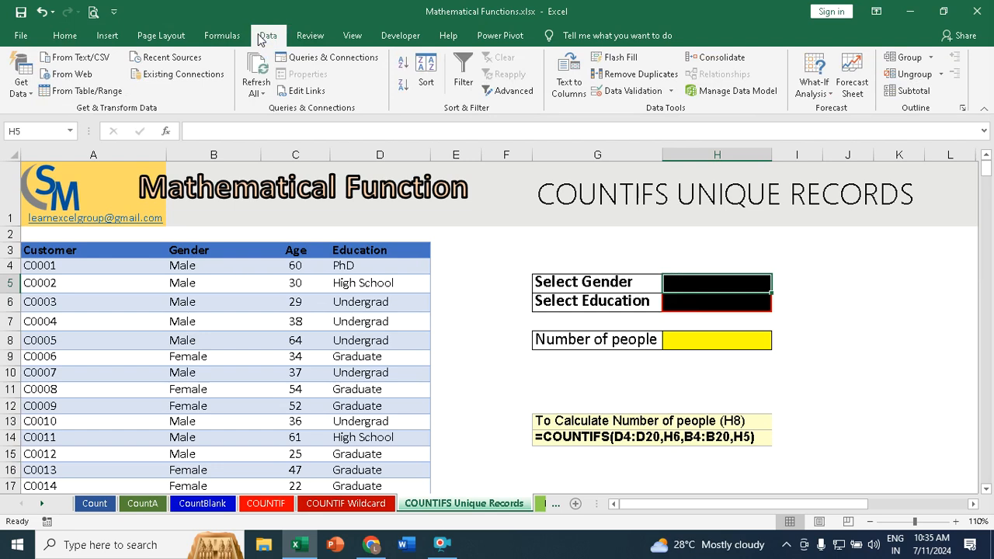
pyautogui.click(628, 91)
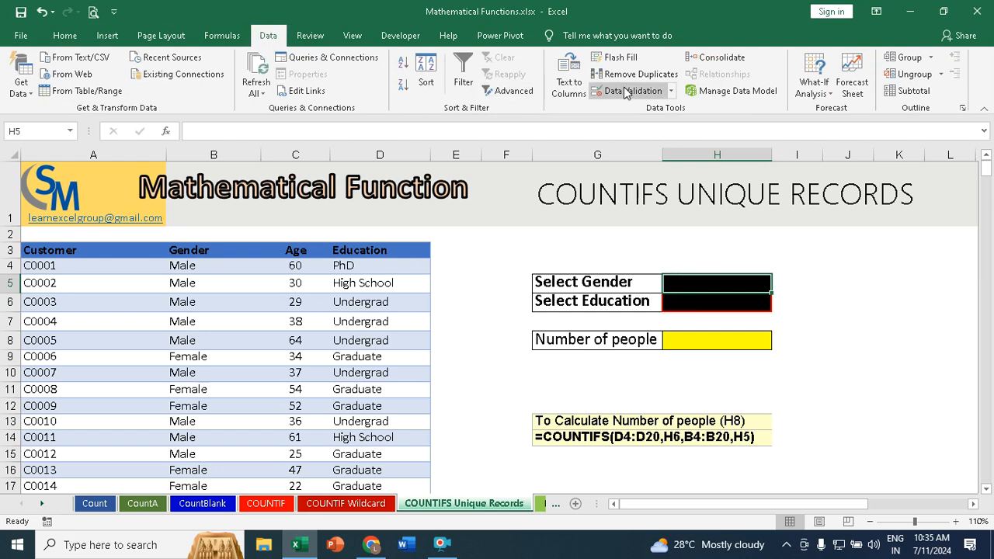
pyautogui.moveTo(75, 295); pyautogui.dragTo(703, 84)
pyautogui.click(673, 160)
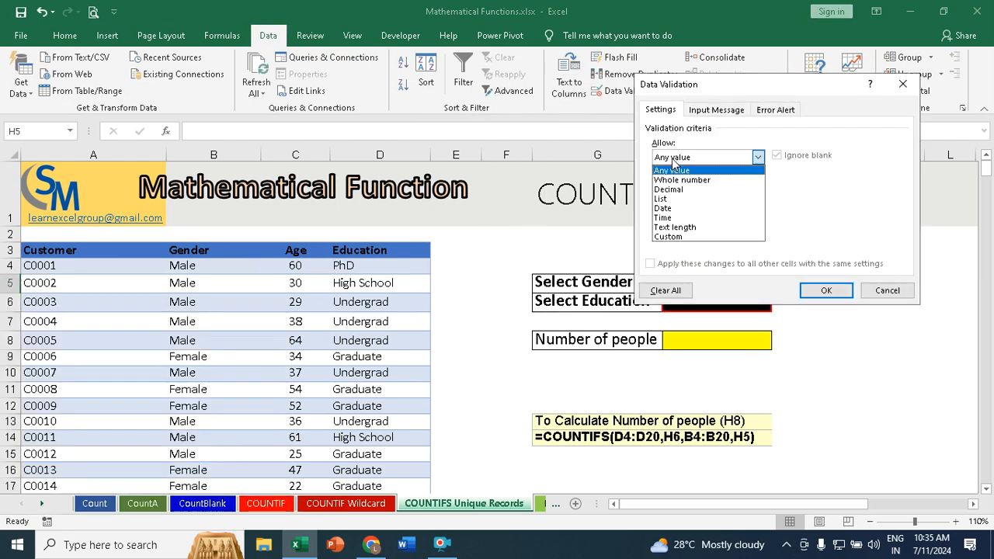
pyautogui.click(662, 198)
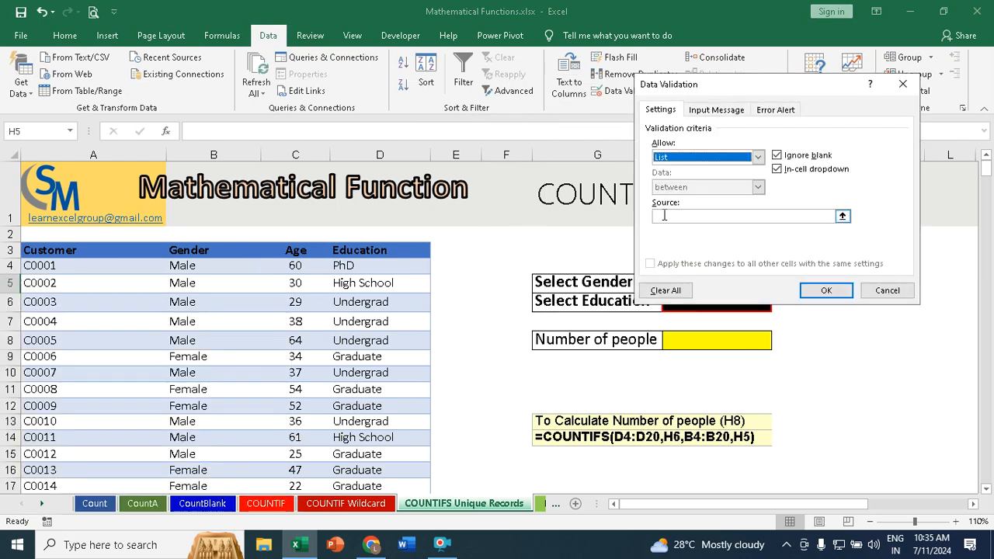
pyautogui.click(664, 216)
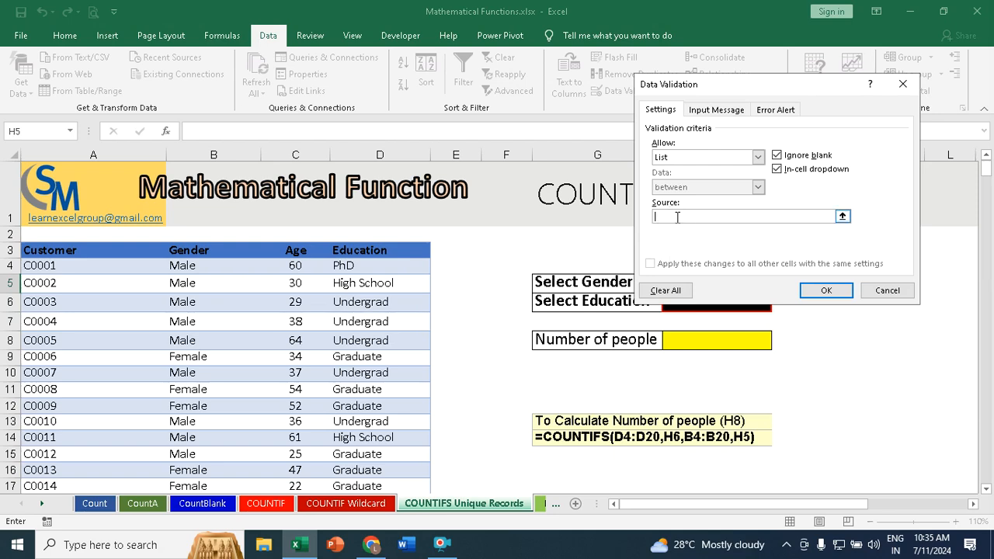
pyautogui.moveTo(195, 268); pyautogui.dragTo(190, 469)
pyautogui.click(841, 295)
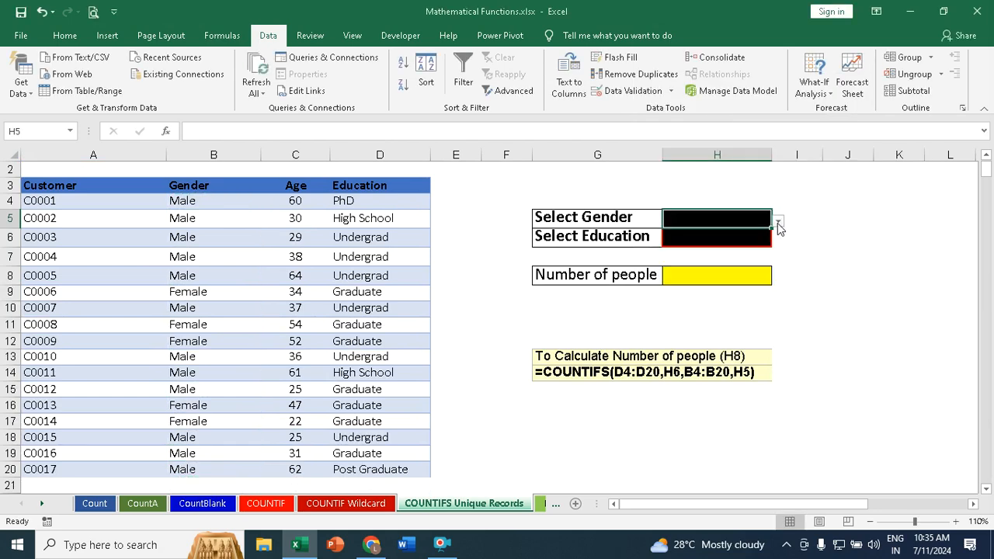
pyautogui.click(778, 223)
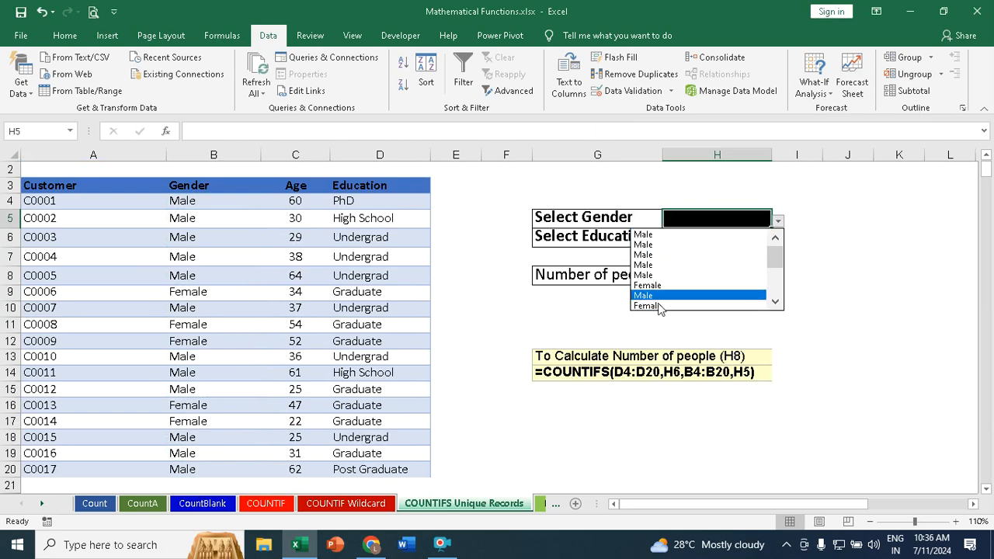
pyautogui.moveTo(776, 258)
pyautogui.mouseDown()
pyautogui.moveTo(776, 288)
pyautogui.moveTo(787, 241)
pyautogui.mouseUp()
# Step: Clear all data validation settings from the Select Gender cell H5
pyautogui.click(635, 91)
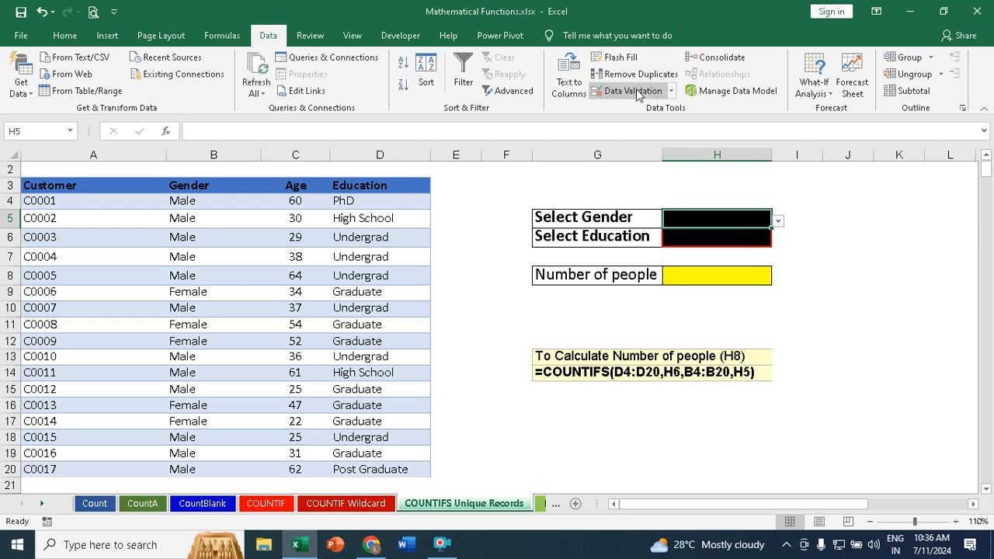
pyautogui.click(666, 290)
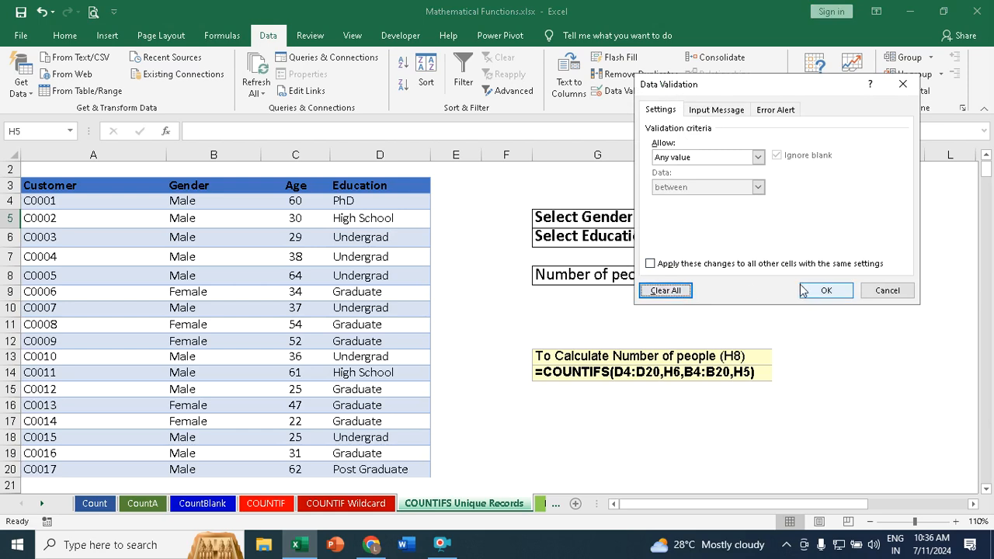
pyautogui.click(826, 290)
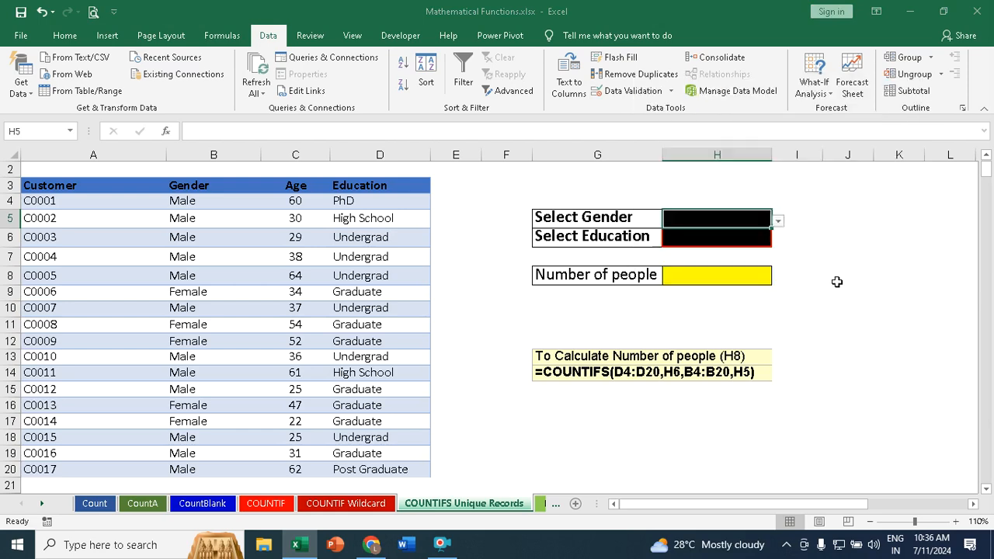
# Step: Examine the Gender and Education columns for the distinct values needed in the selection cells' dropdown lists
pyautogui.click(185, 203)
pyautogui.click(177, 284)
pyautogui.click(181, 310)
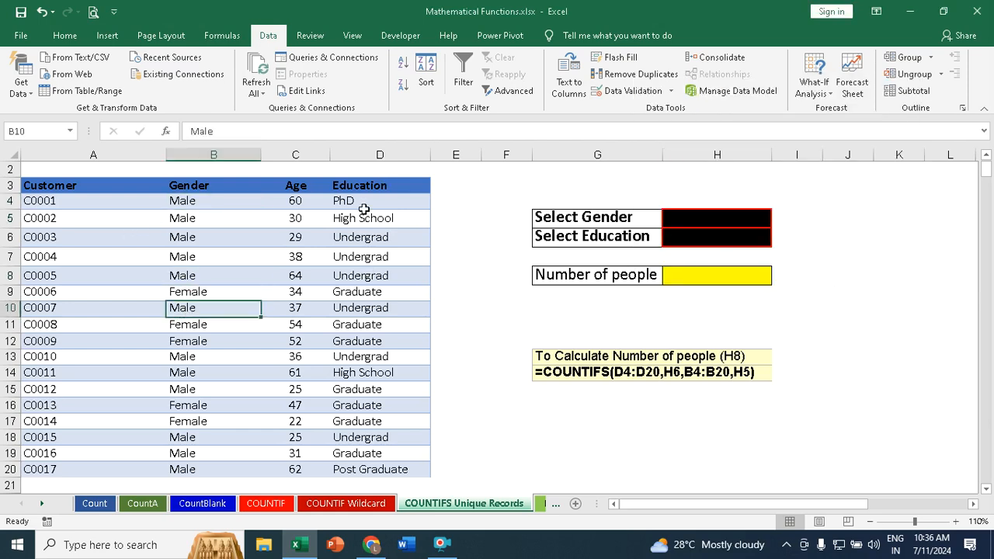
pyautogui.click(364, 203)
pyautogui.click(350, 259)
pyautogui.click(351, 293)
pyautogui.click(364, 343)
pyautogui.click(365, 373)
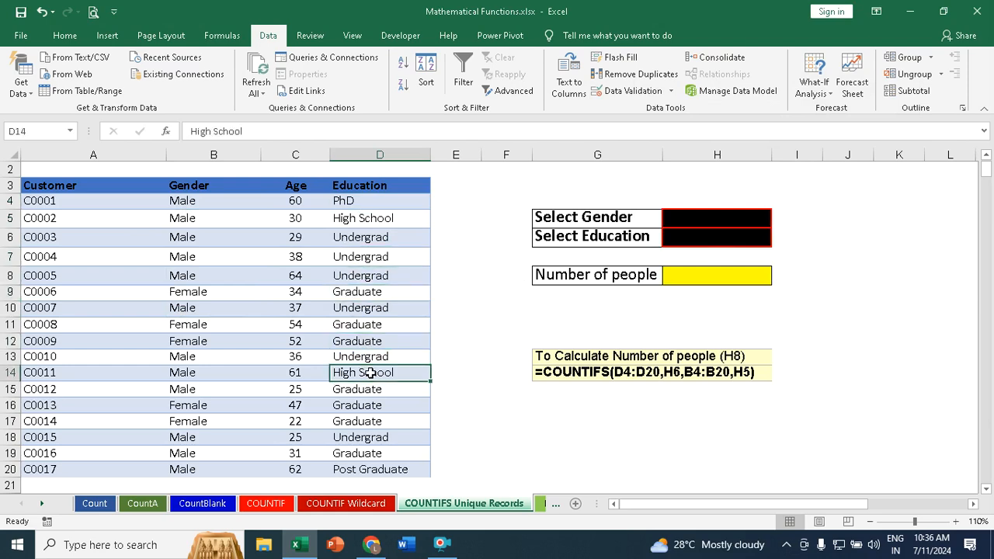
pyautogui.click(699, 238)
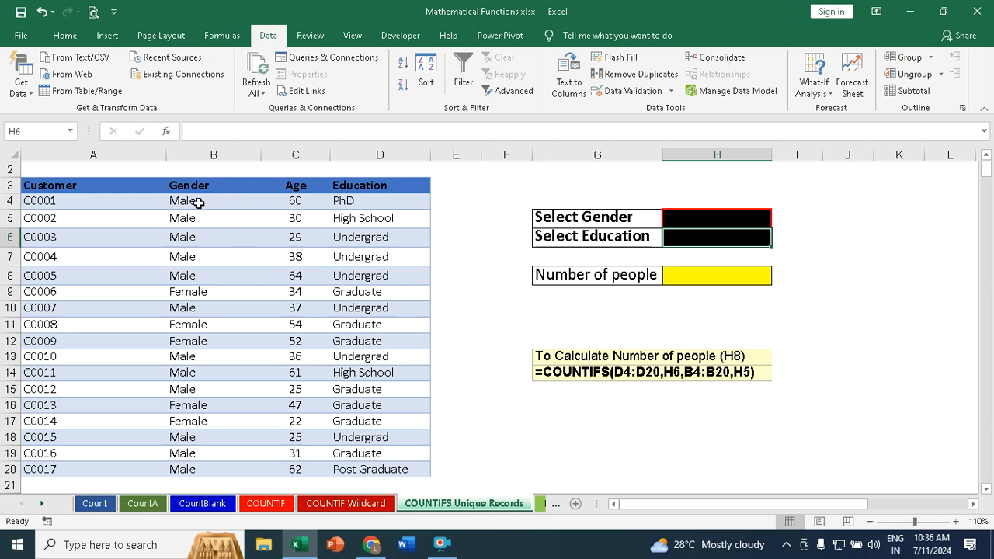
# Step: Copy the Gender column with its header, B3:B20, and paste it starting at K5
pyautogui.moveTo(206, 185); pyautogui.dragTo(192, 464)
pyautogui.hotkey('ctrl', 'c')
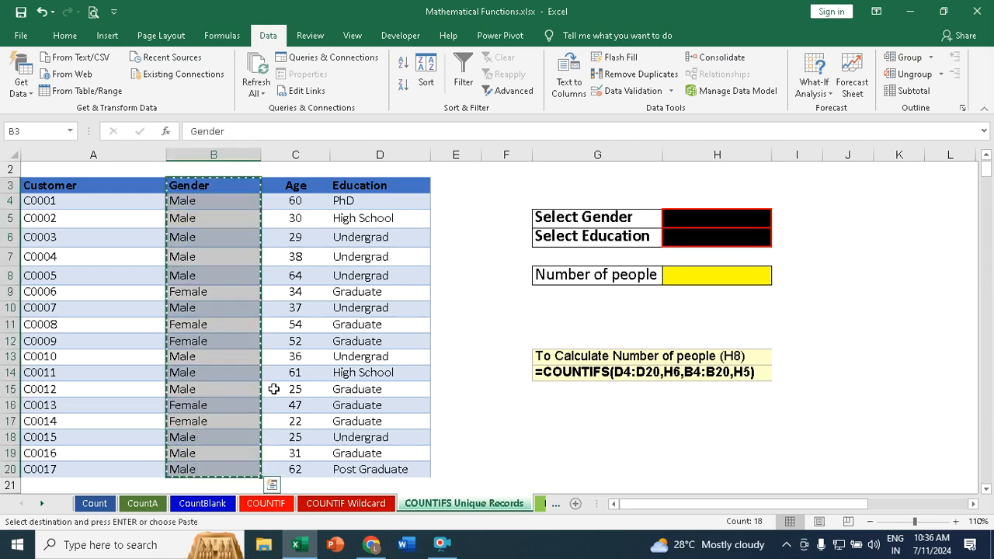
pyautogui.click(878, 214)
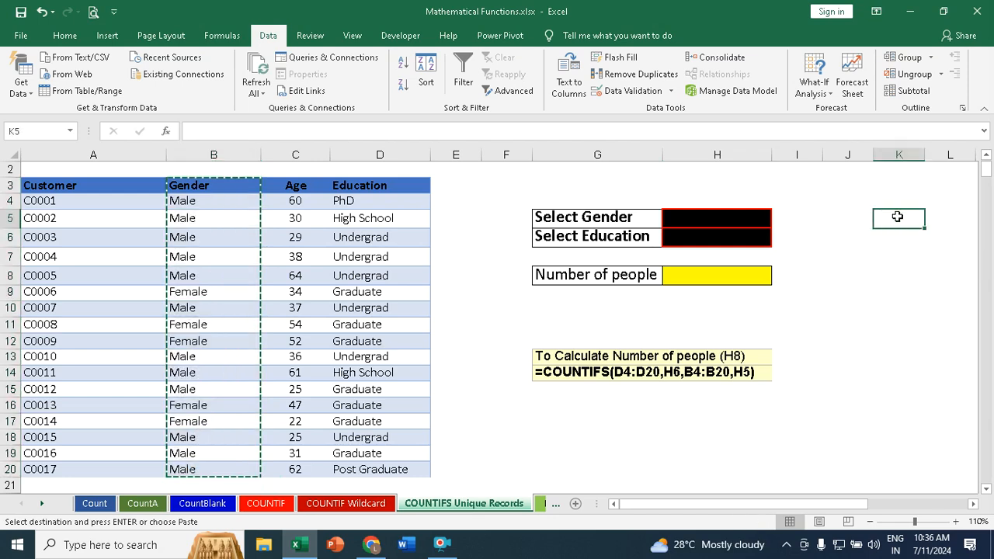
pyautogui.hotkey('ctrl', 'v')
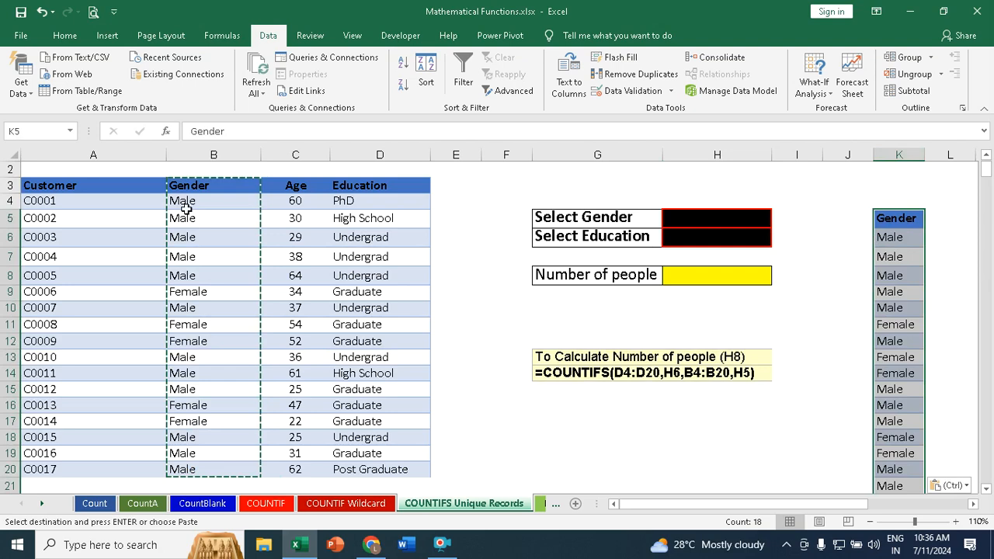
# Step: Copy the Education column with its header, D3:D20, and paste it starting at M5
pyautogui.moveTo(376, 185); pyautogui.dragTo(356, 467)
pyautogui.hotkey('ctrl', 'c')
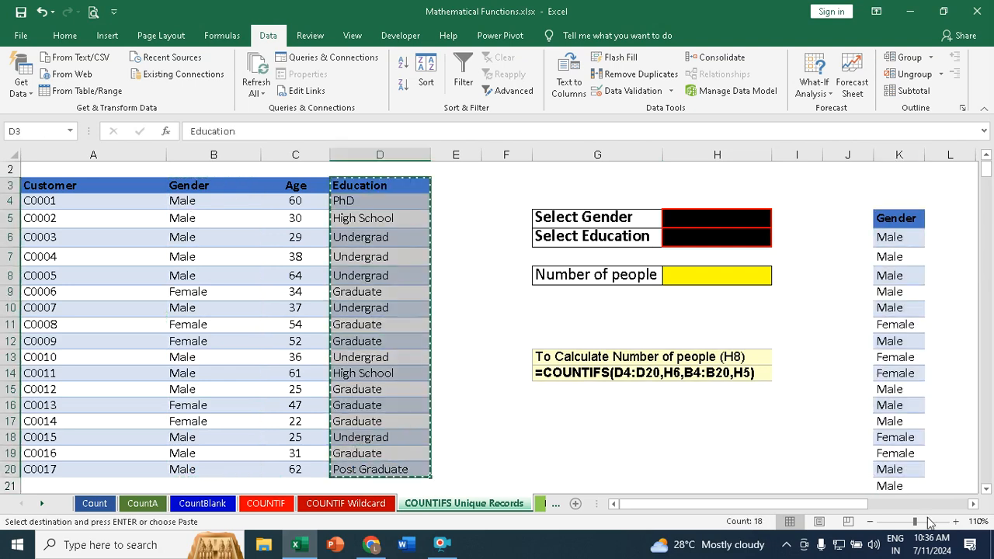
pyautogui.doubleClick(972, 505)
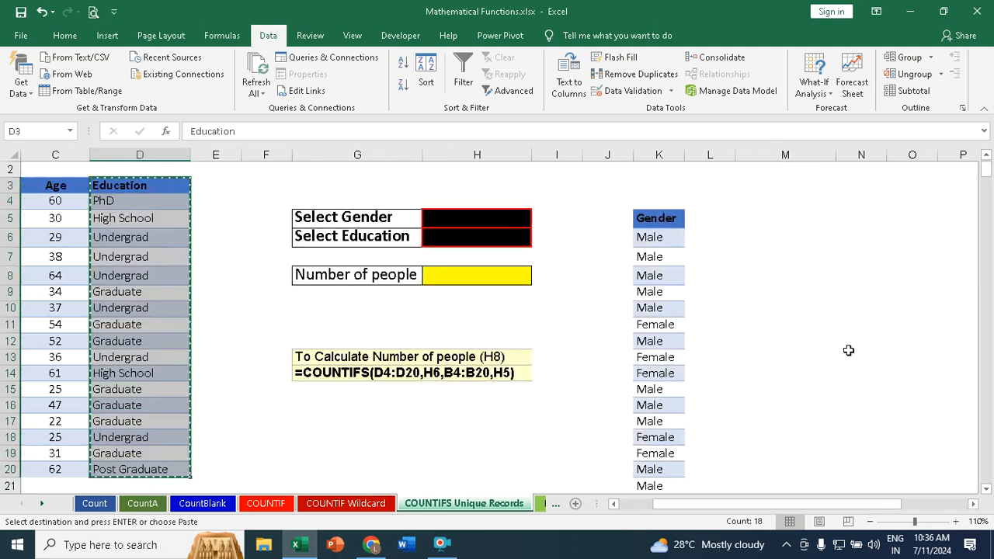
pyautogui.click(746, 218)
pyautogui.hotkey('ctrl', 'v')
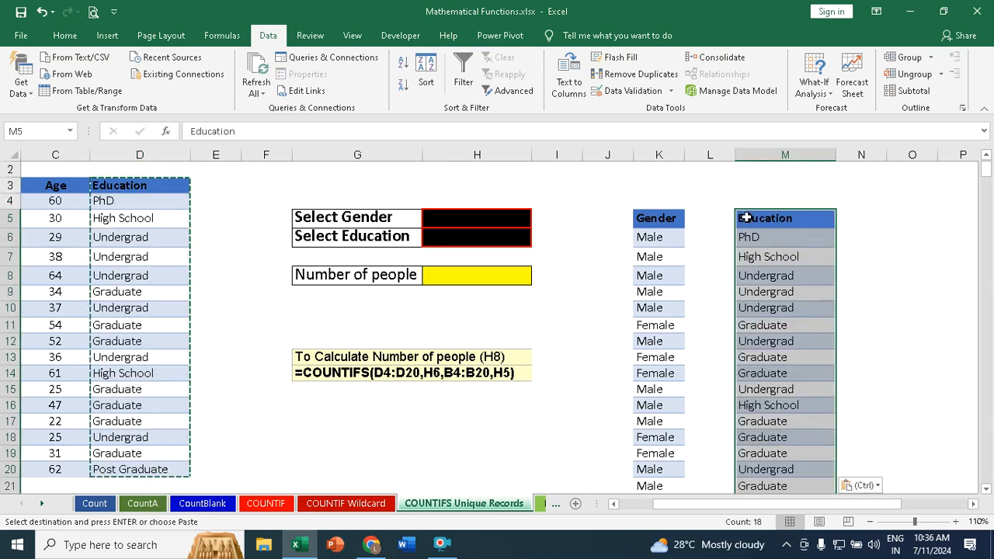
# Step: Remove the duplicate values from the copied Gender list headed at K5, keeping its header row
pyautogui.click(655, 218)
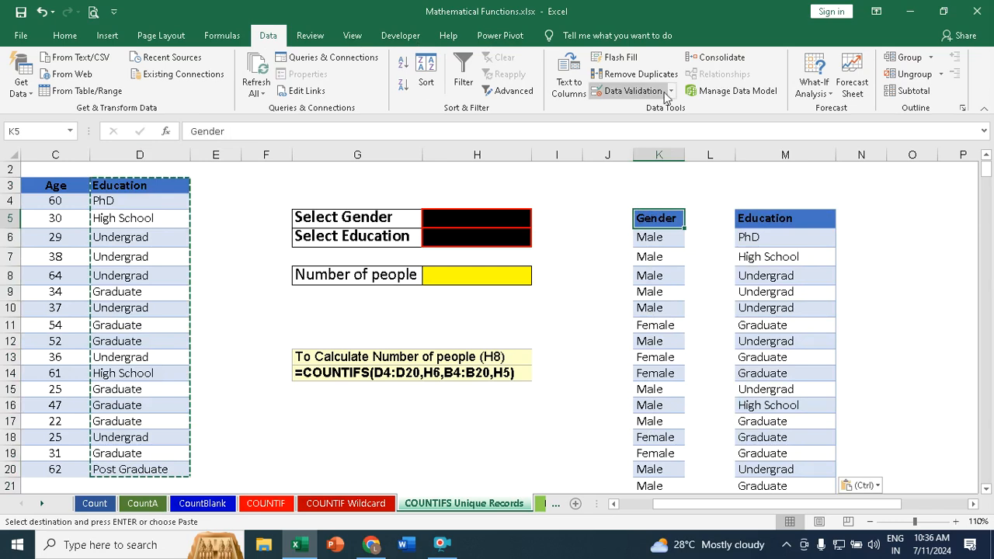
pyautogui.click(641, 74)
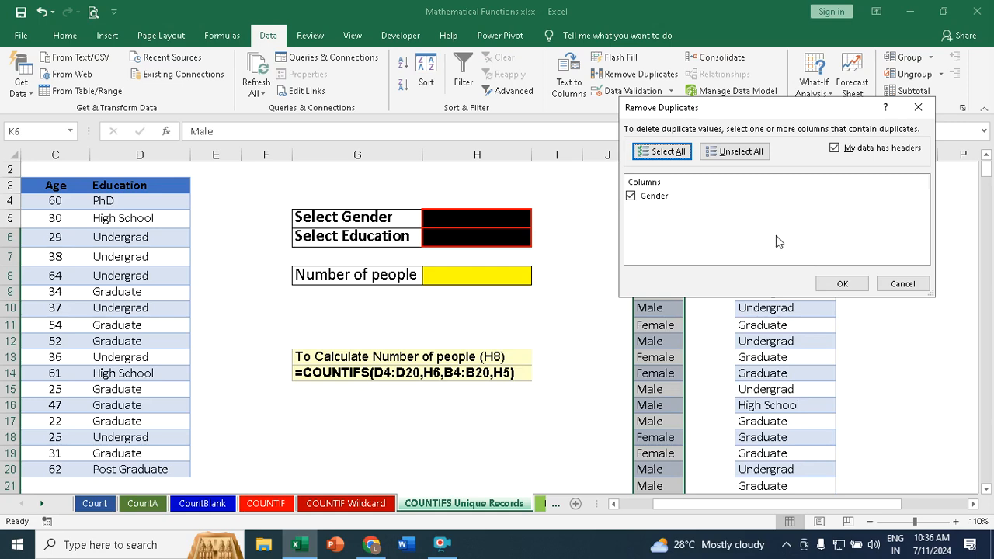
pyautogui.click(842, 284)
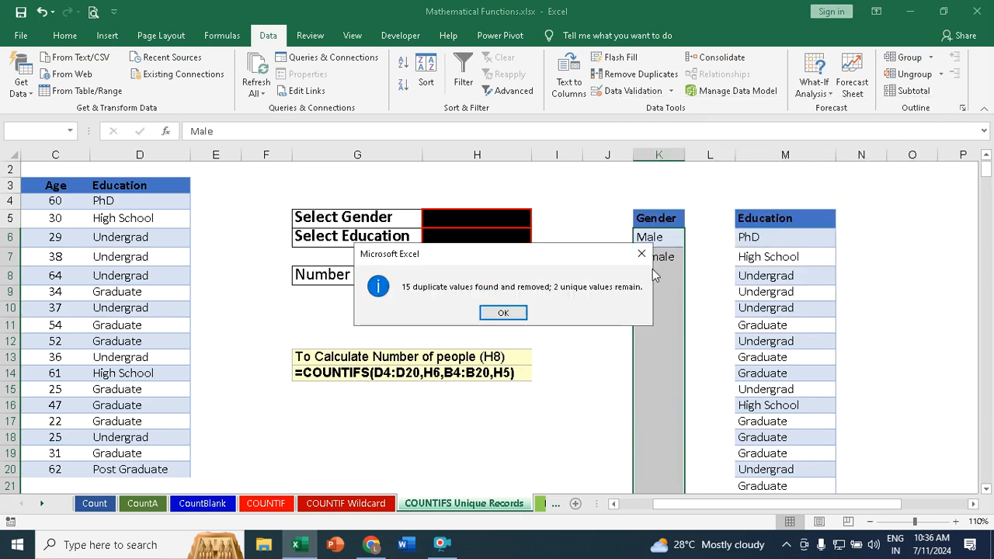
pyautogui.click(503, 314)
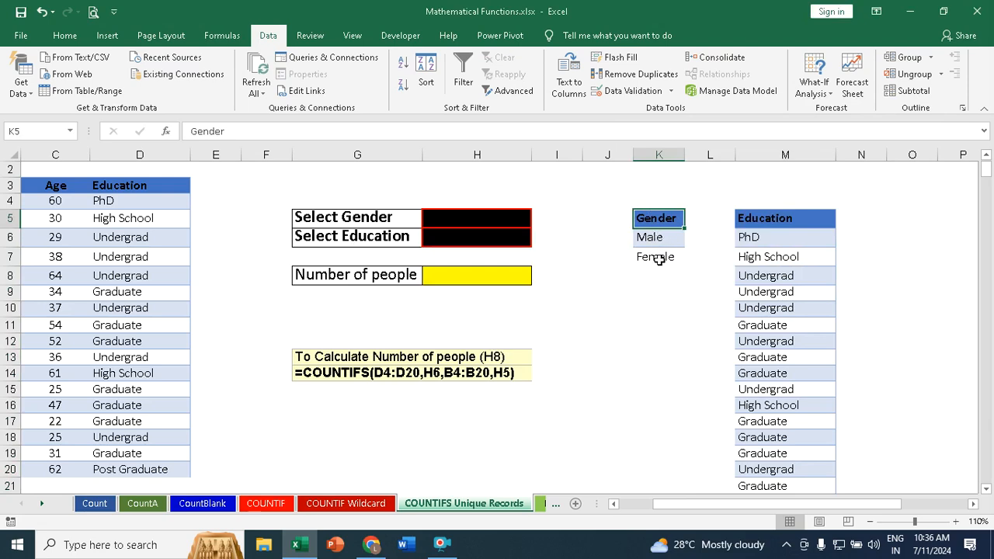
# Step: Remove the duplicate values from the copied Education list headed at M5, keeping its header row
pyautogui.click(790, 218)
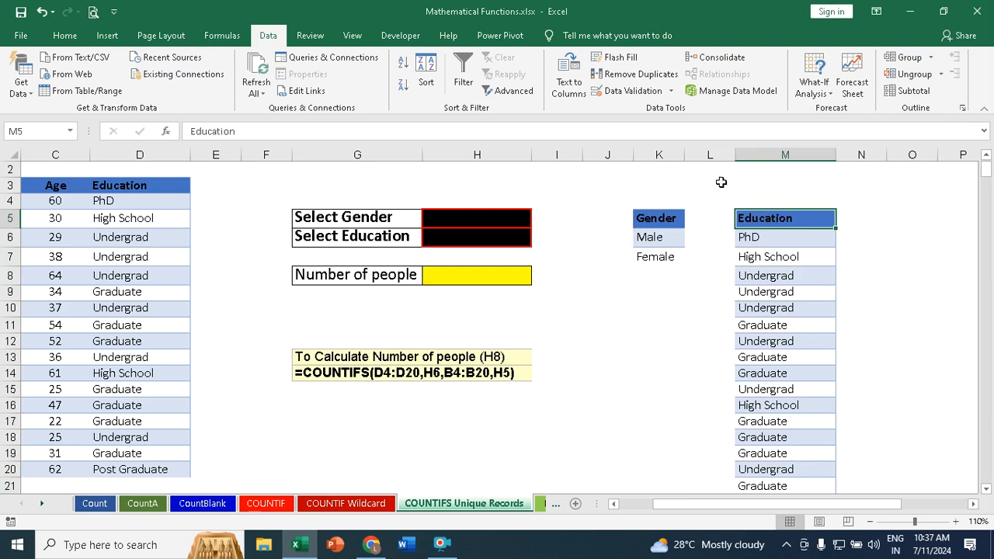
pyautogui.click(642, 75)
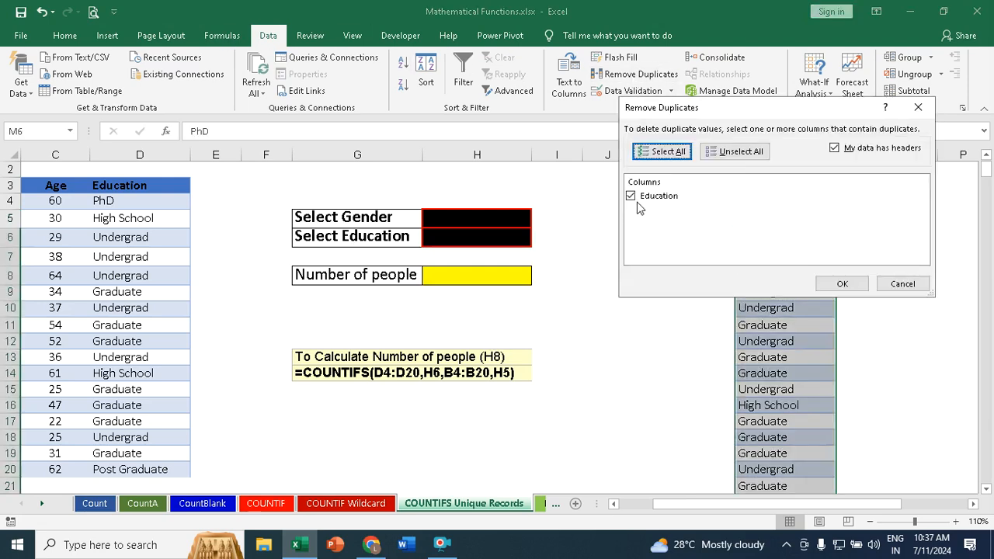
pyautogui.click(854, 284)
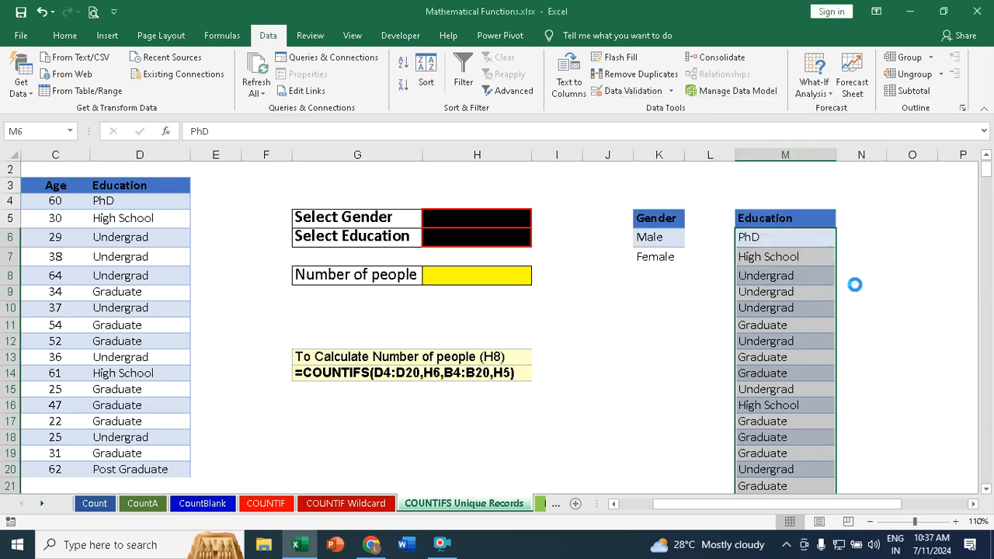
pyautogui.click(503, 313)
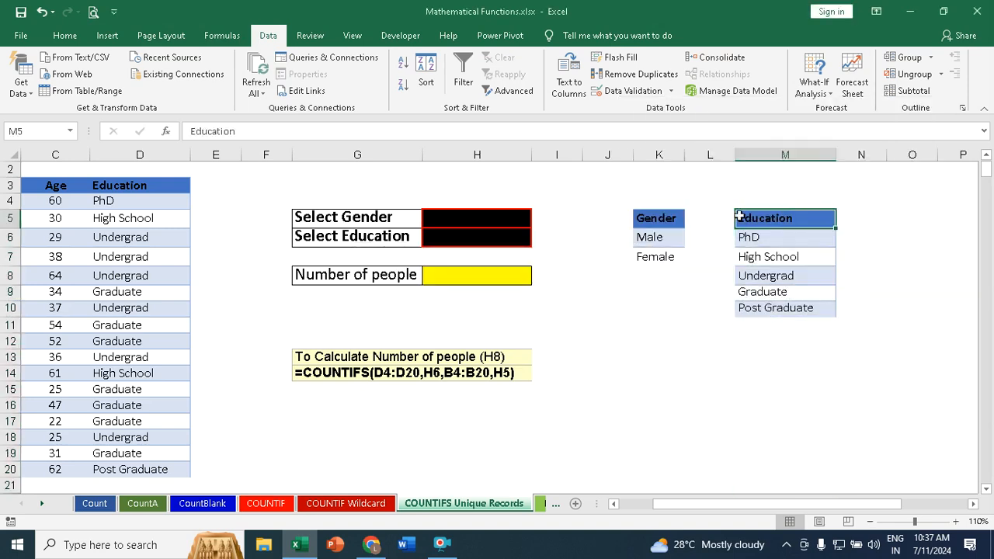
# Step: Add a List data validation to the Select Gender cell H5 with source =$K$6:$K$7 and check its dropdown
pyautogui.click(468, 217)
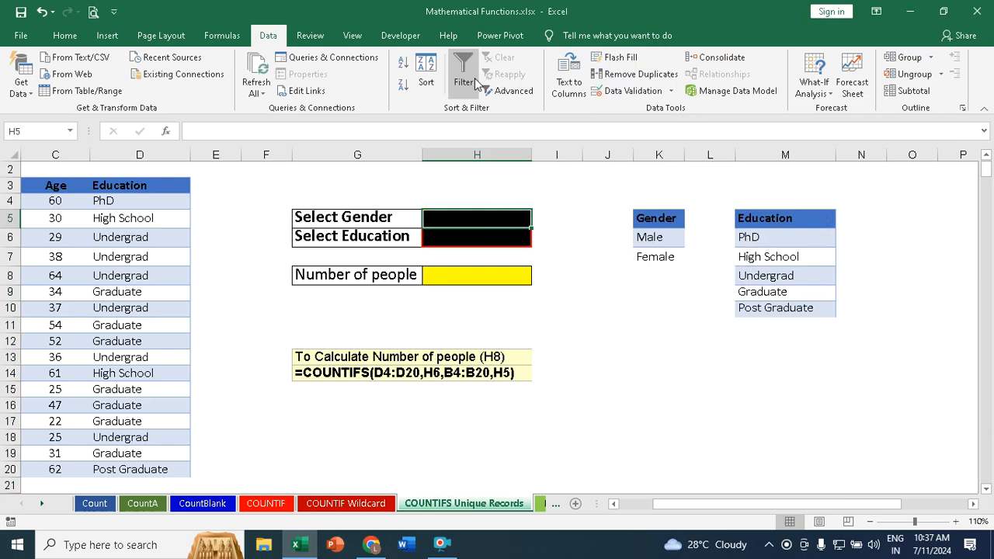
pyautogui.click(644, 91)
pyautogui.click(697, 158)
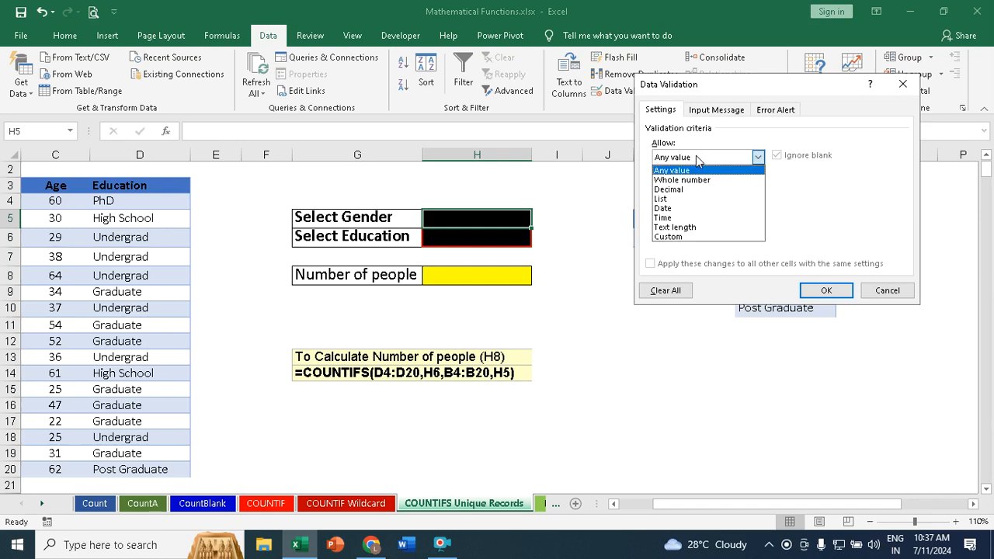
pyautogui.click(671, 199)
pyautogui.click(661, 222)
pyautogui.moveTo(707, 91); pyautogui.dragTo(712, 280)
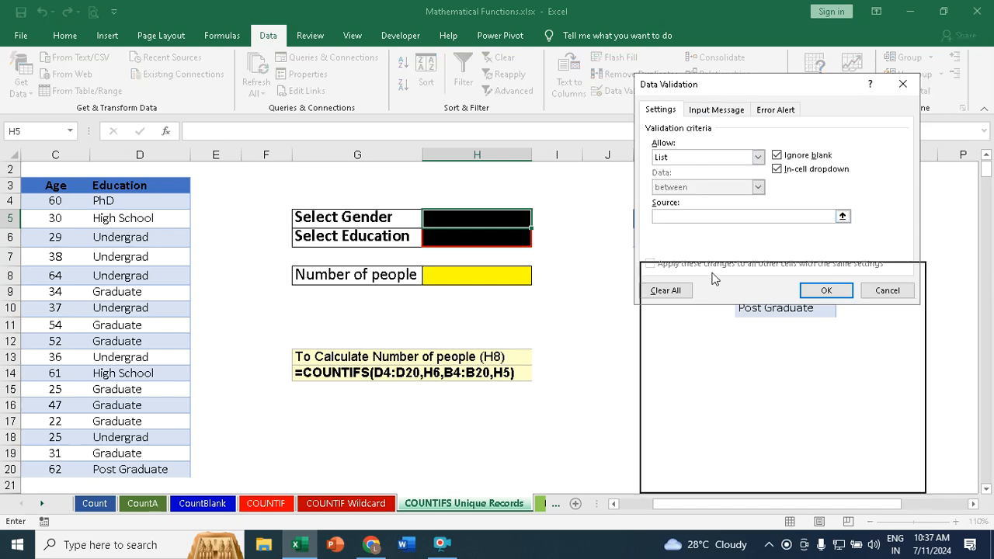
pyautogui.click(612, 505)
pyautogui.click(612, 505)
pyautogui.moveTo(846, 280); pyautogui.dragTo(430, 271)
pyautogui.moveTo(901, 240); pyautogui.dragTo(899, 257)
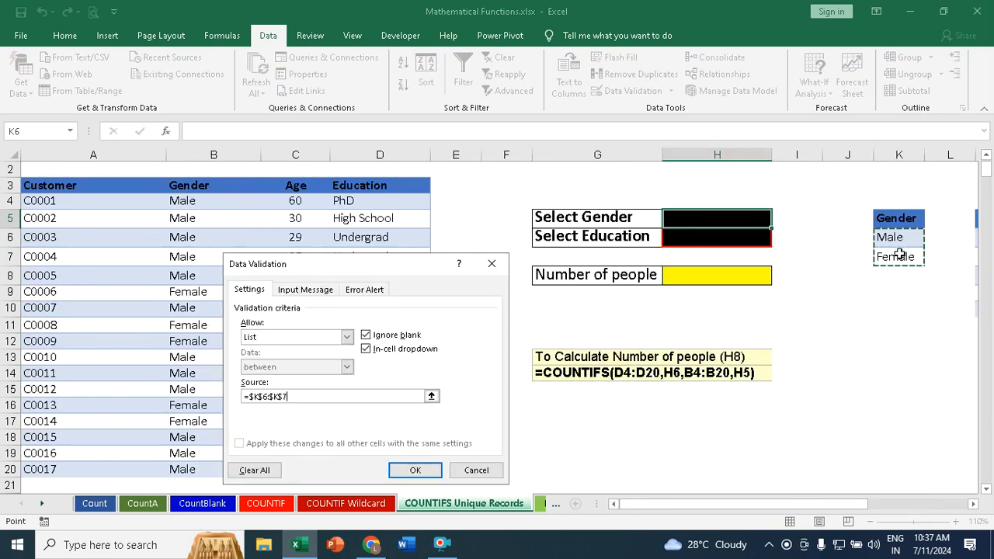
pyautogui.click(416, 470)
pyautogui.click(778, 221)
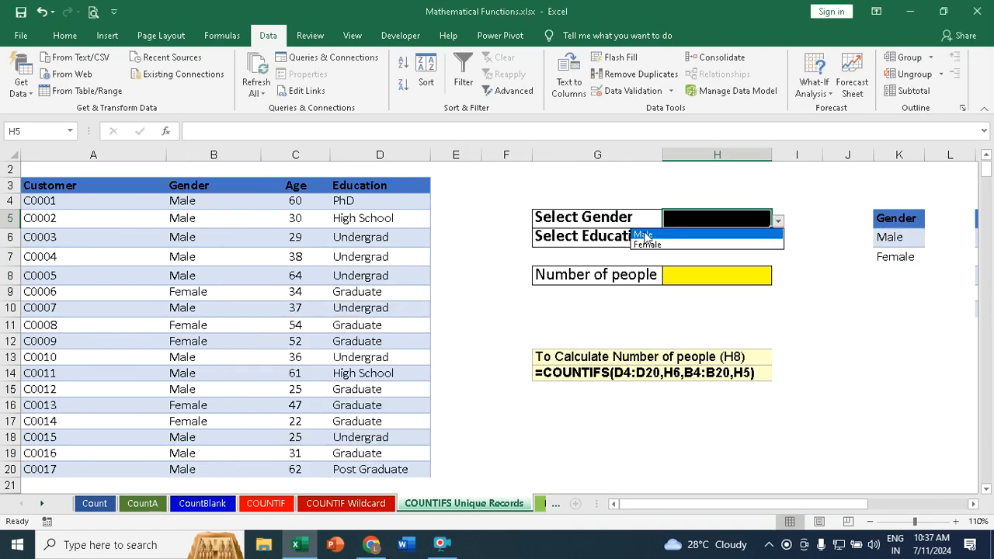
pyautogui.click(831, 271)
# Step: Add a List data validation to the Select Education cell H6 with source =$M$6:$M$10
pyautogui.click(733, 242)
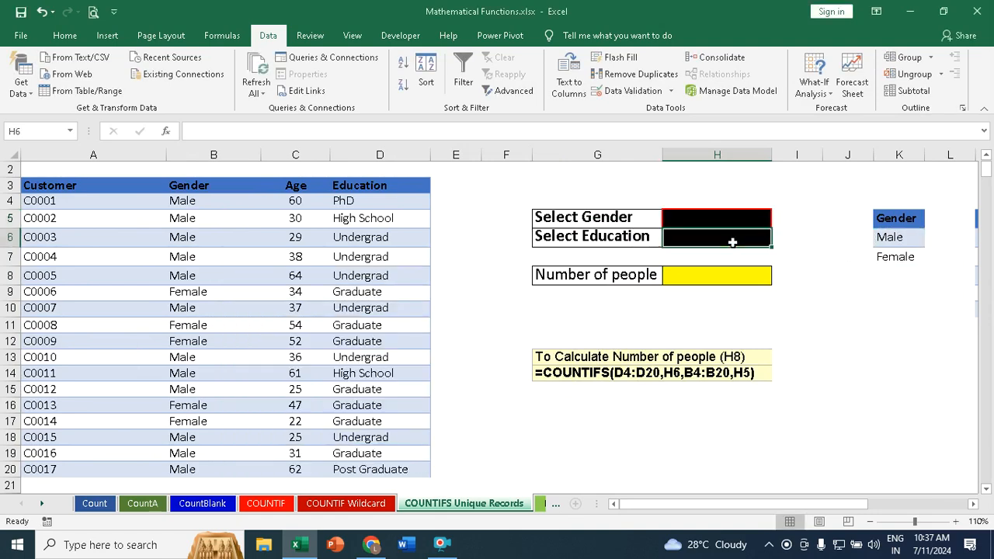
pyautogui.click(627, 90)
pyautogui.click(347, 337)
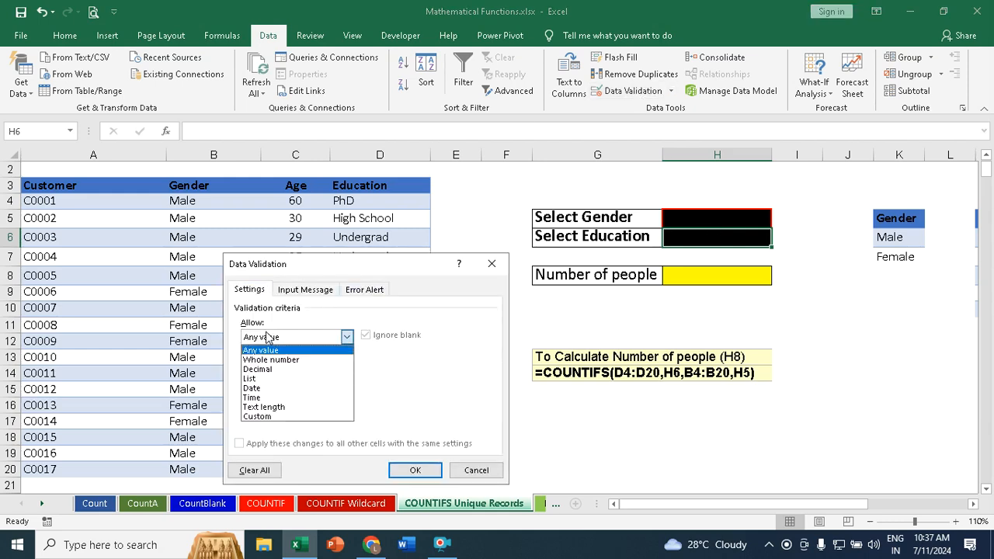
pyautogui.click(256, 381)
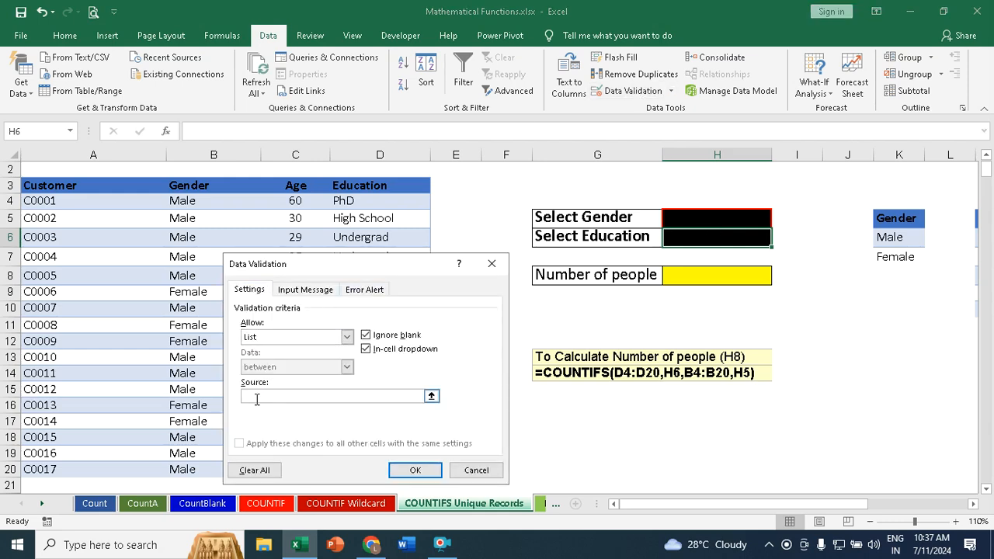
pyautogui.click(975, 504)
pyautogui.click(975, 504)
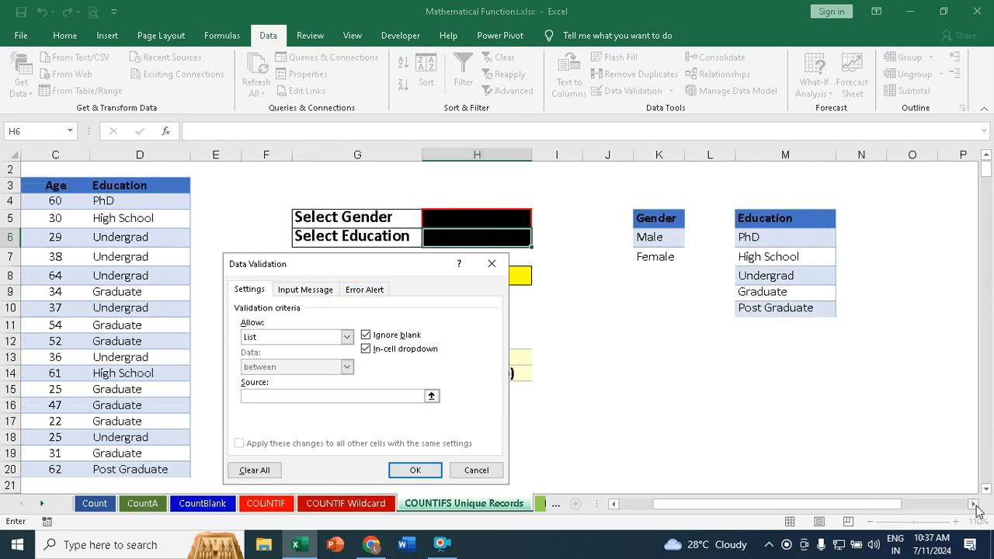
pyautogui.click(754, 240)
pyautogui.moveTo(752, 240); pyautogui.dragTo(766, 309)
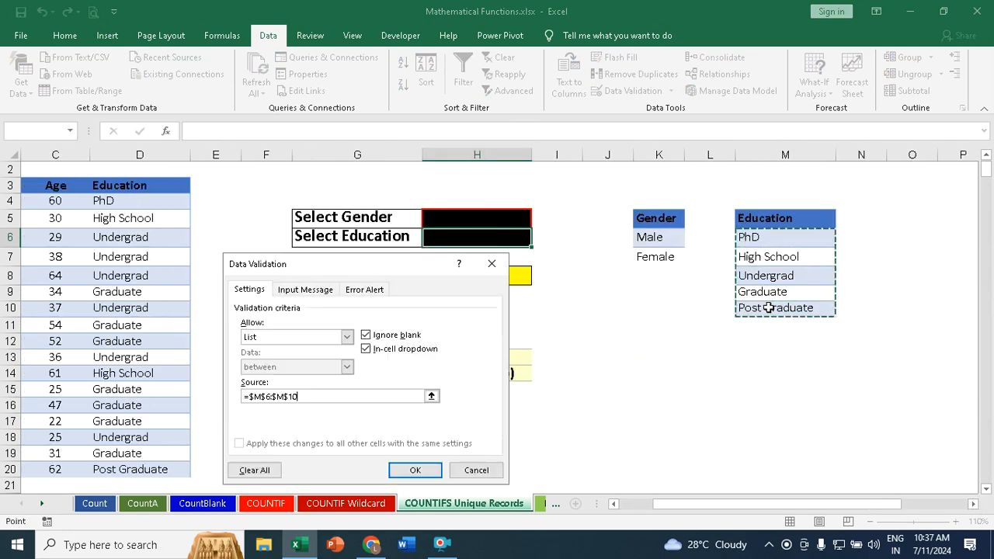
pyautogui.click(434, 474)
# Step: Choose Male in the Select Gender cell H5 and PhD in the Select Education cell H6
pyautogui.click(516, 222)
pyautogui.click(537, 223)
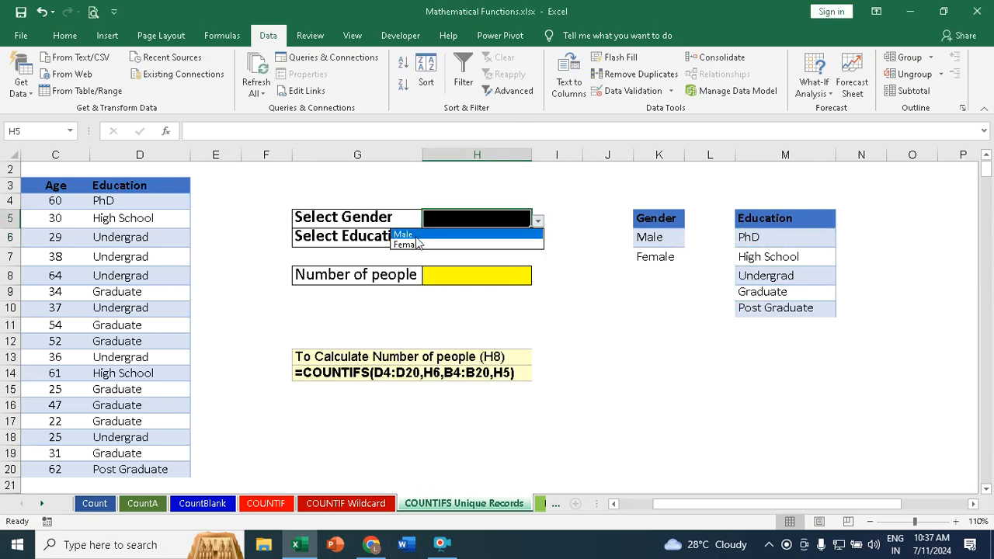
pyautogui.click(450, 231)
pyautogui.click(527, 234)
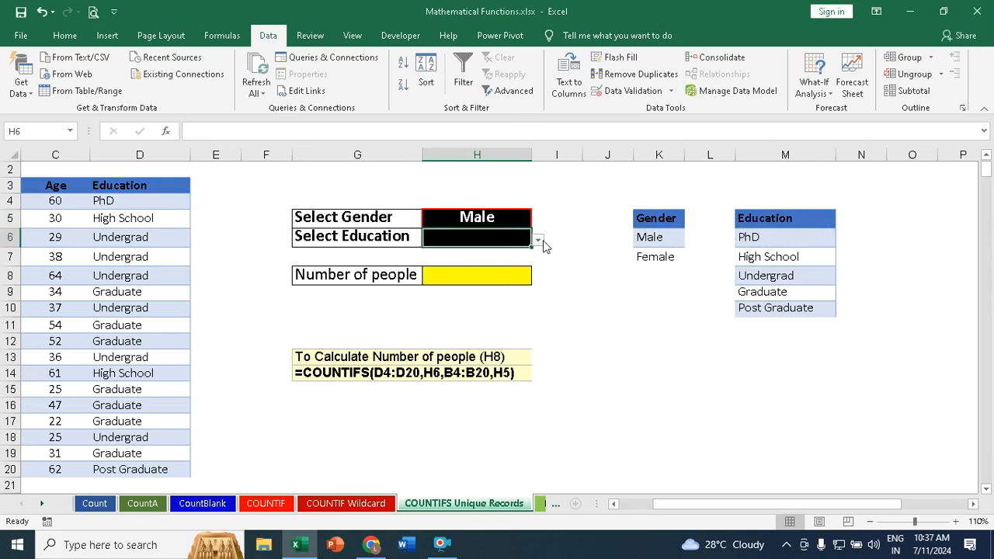
pyautogui.click(538, 240)
pyautogui.click(415, 254)
# Step: Start a COUNTIFS formula in H8 with education range D4:D20 as the first criteria range and H6 as its criterion
pyautogui.click(463, 284)
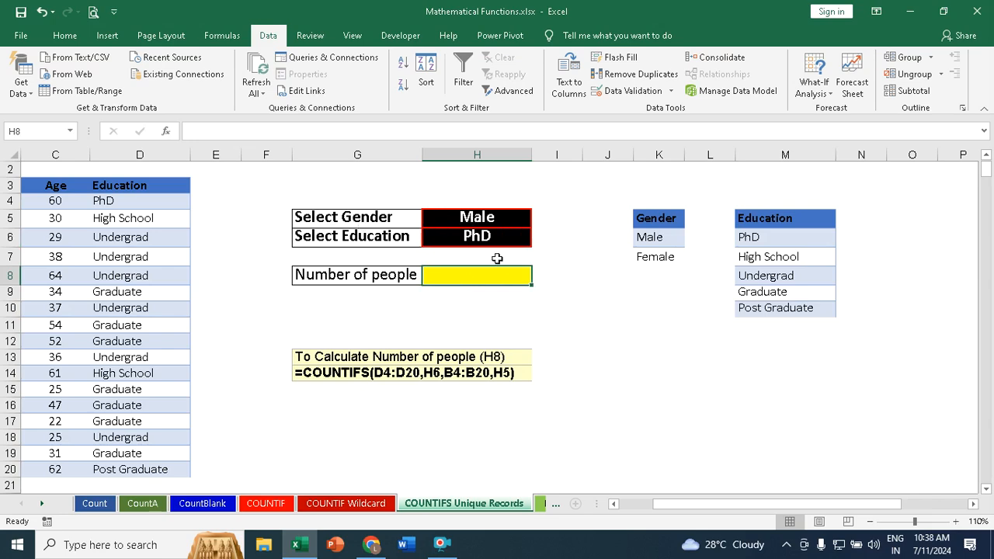
pyautogui.click(615, 504)
pyautogui.click(618, 503)
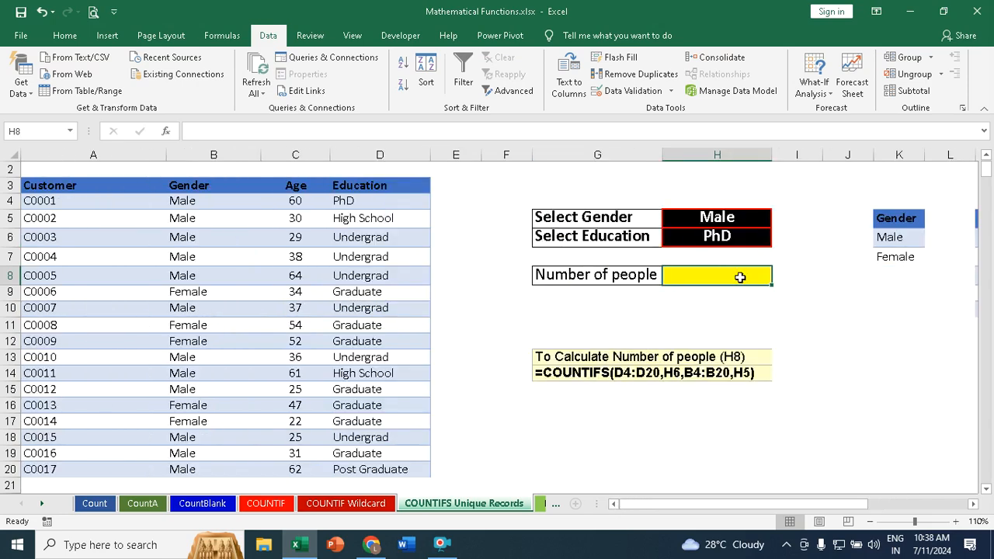
pyautogui.write('=countifs')
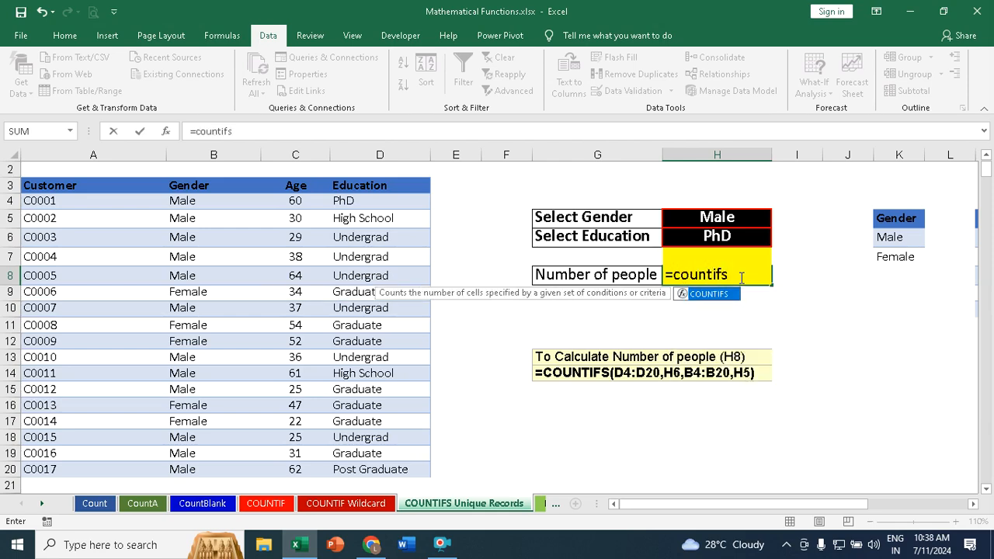
pyautogui.press('Tab')
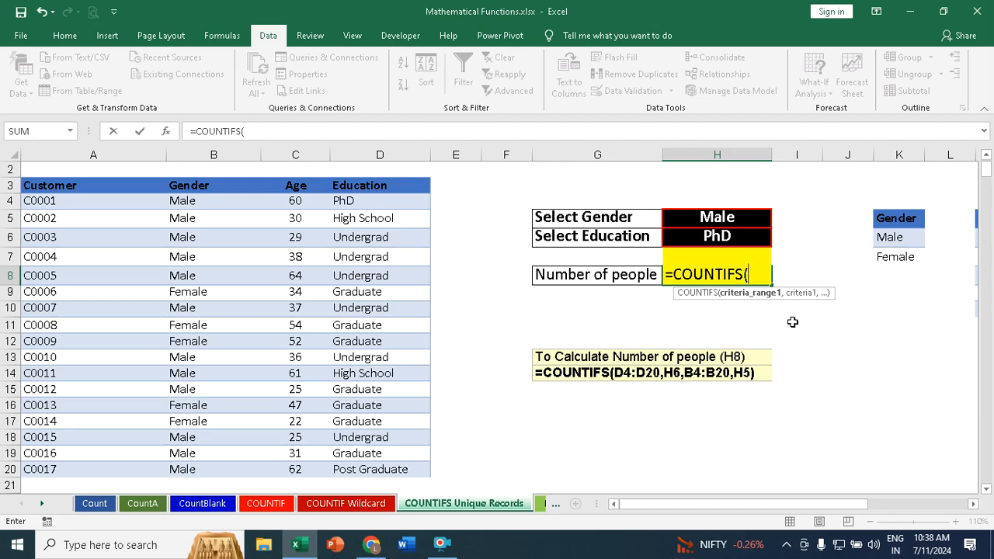
pyautogui.moveTo(365, 200); pyautogui.dragTo(354, 473)
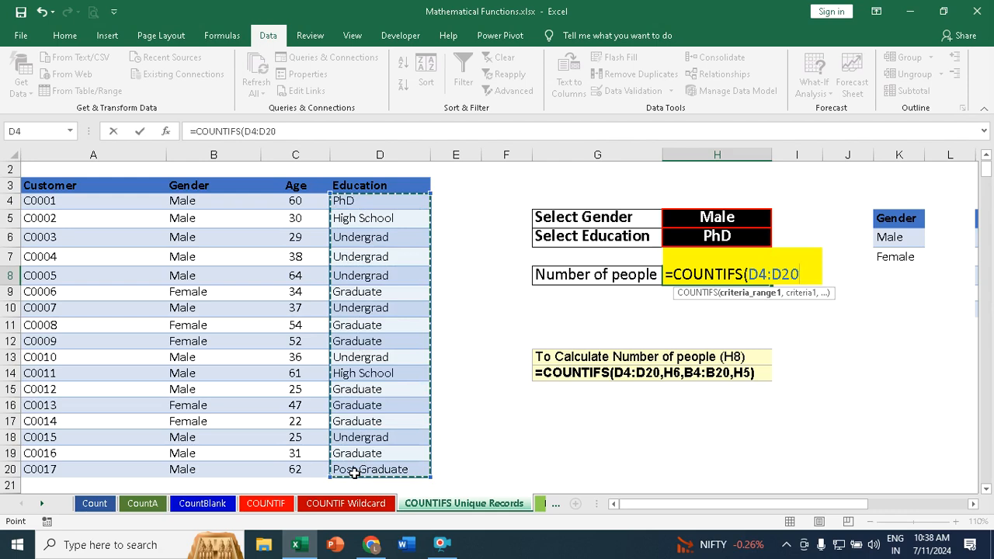
pyautogui.write(',')
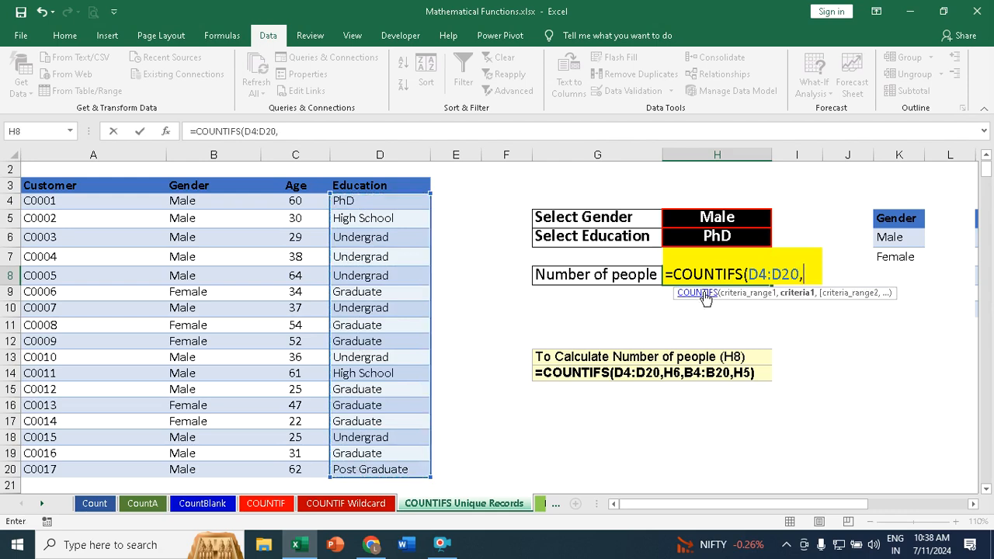
pyautogui.click(717, 236)
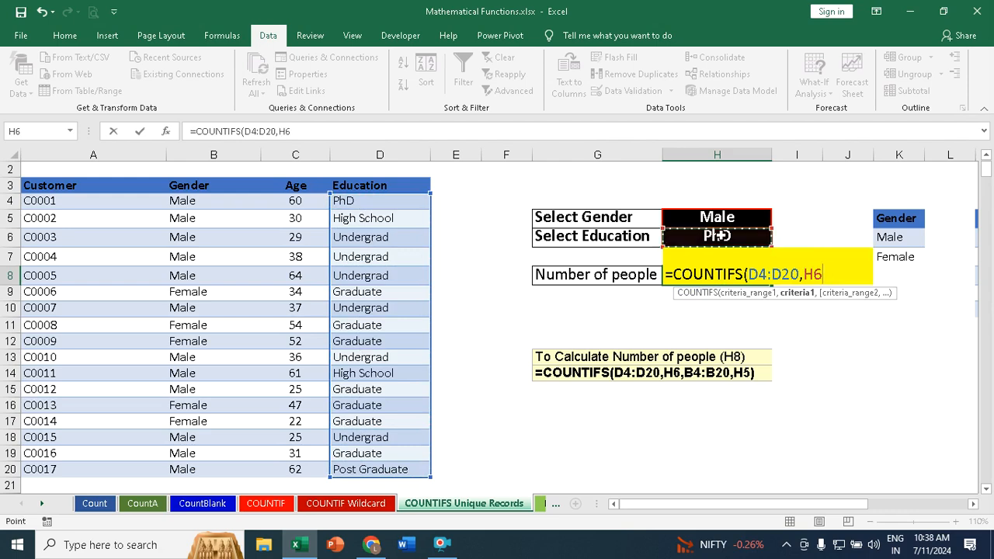
pyautogui.write(',')
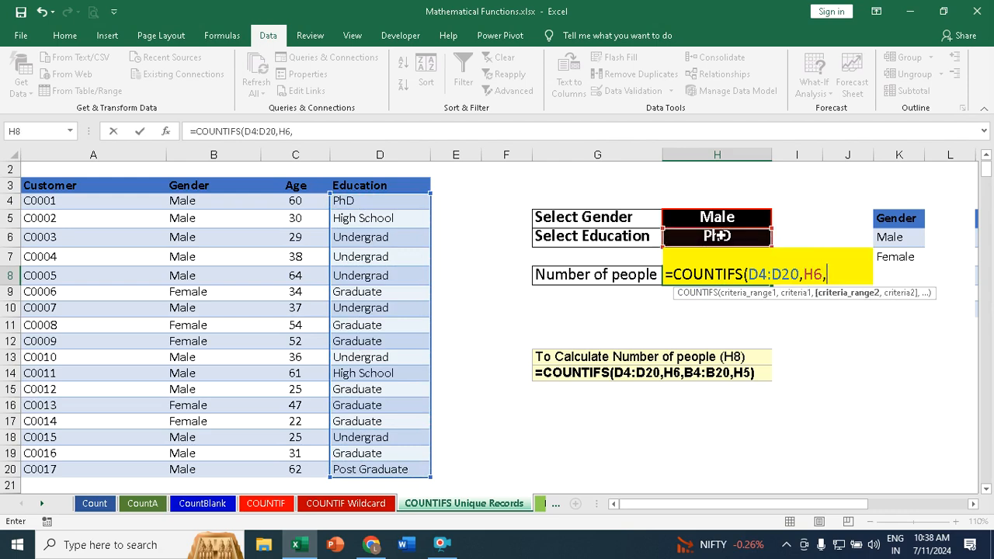
# Step: Complete the COUNTIFS formula in H8 with gender range B4:B20 and criterion H5
pyautogui.moveTo(195, 204); pyautogui.dragTo(204, 469)
pyautogui.write(',')
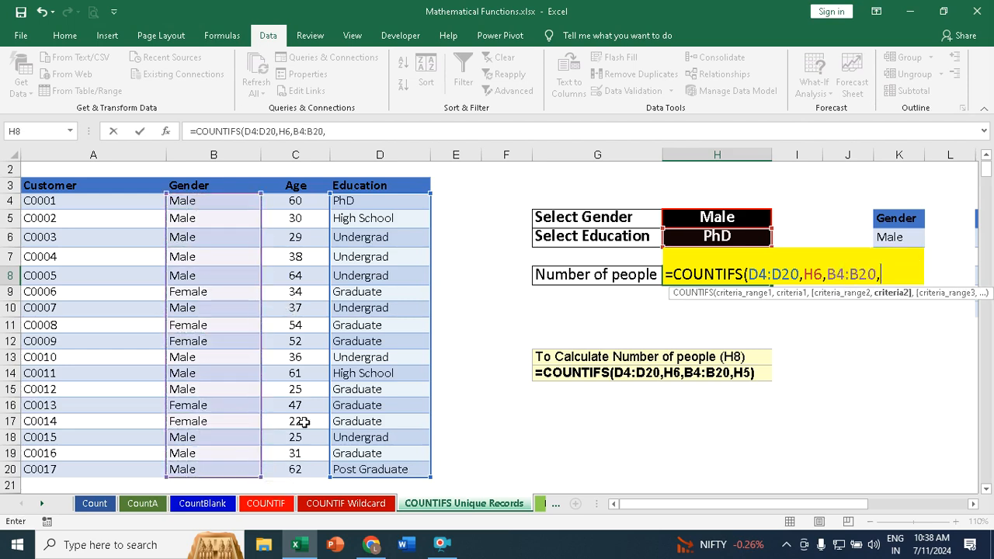
pyautogui.click(699, 220)
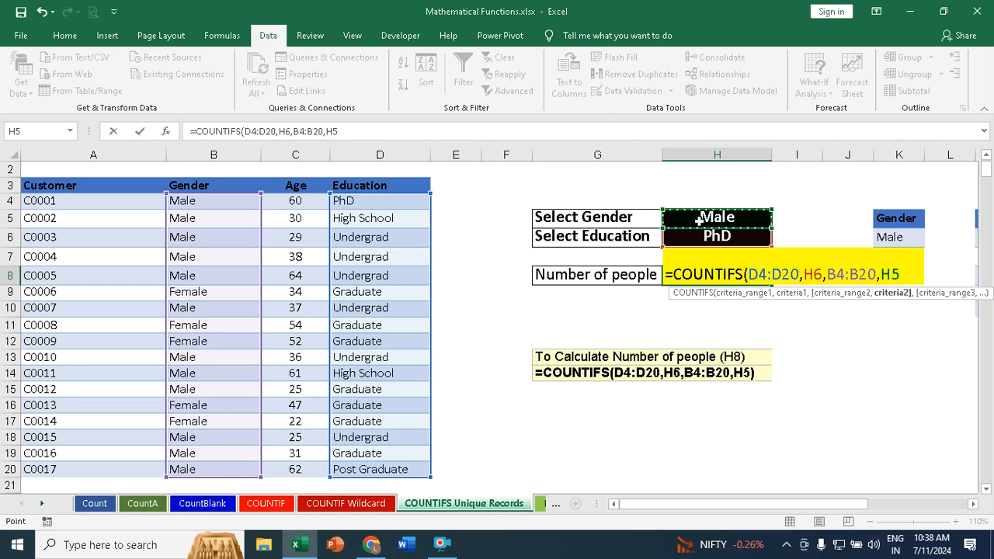
pyautogui.write(')')
pyautogui.press('Return')
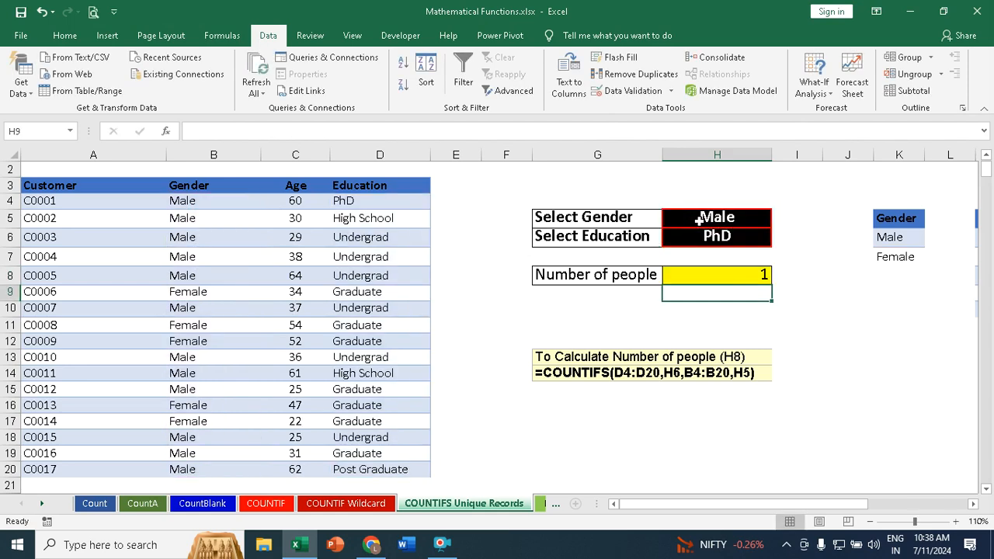
# Step: Change the Select Gender cell H5 to Female to test the people count
pyautogui.click(718, 218)
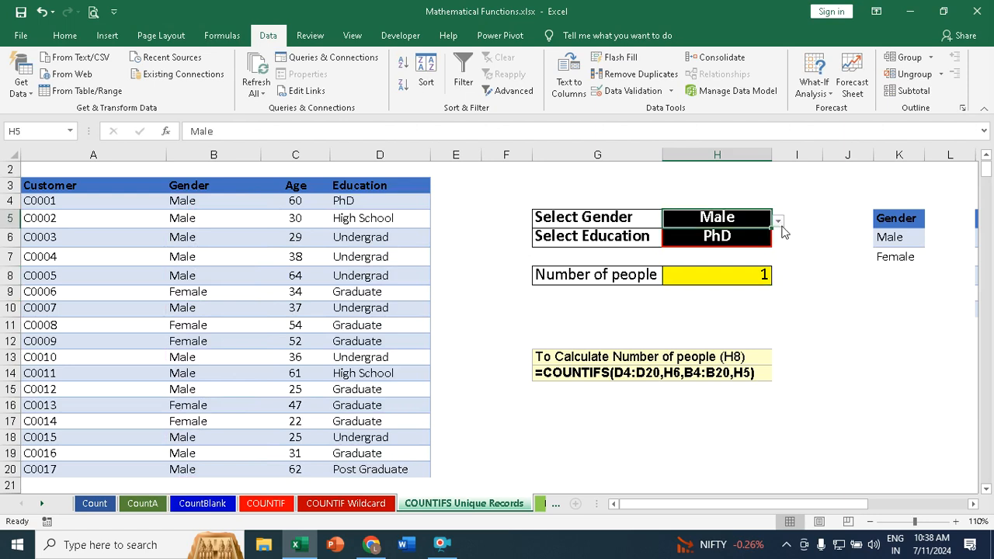
pyautogui.click(779, 223)
pyautogui.click(676, 236)
pyautogui.click(741, 236)
pyautogui.click(757, 217)
pyautogui.click(778, 221)
pyautogui.click(654, 245)
# Step: Test the people count by switching the Select Education cell H6 through High School, Undergrad and Graduate
pyautogui.click(755, 236)
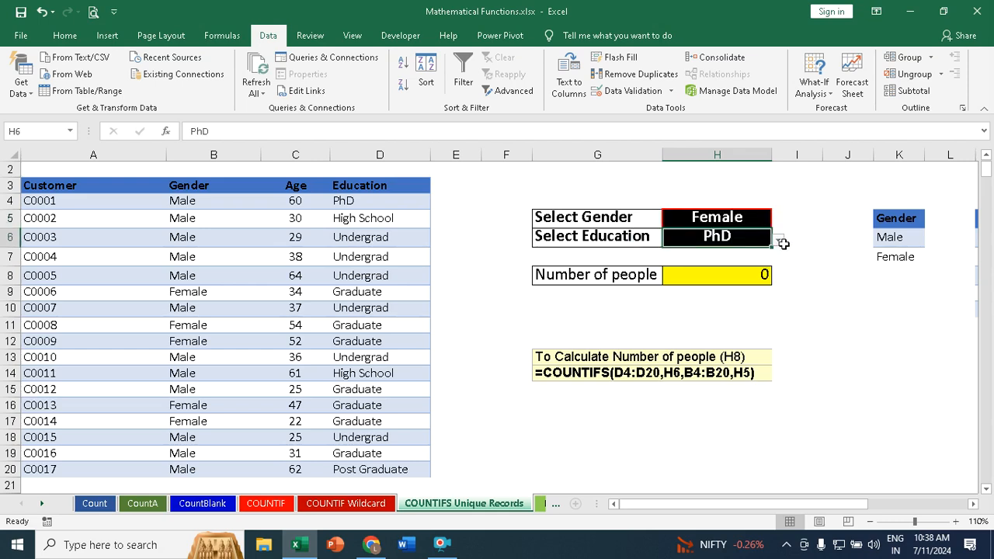
pyautogui.click(778, 240)
pyautogui.click(669, 263)
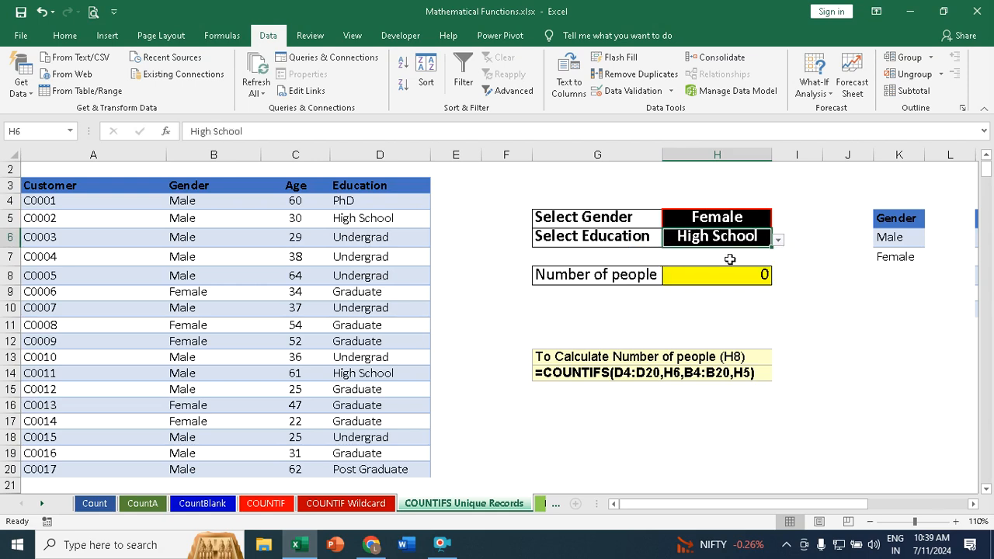
pyautogui.click(778, 241)
pyautogui.click(656, 274)
pyautogui.click(779, 242)
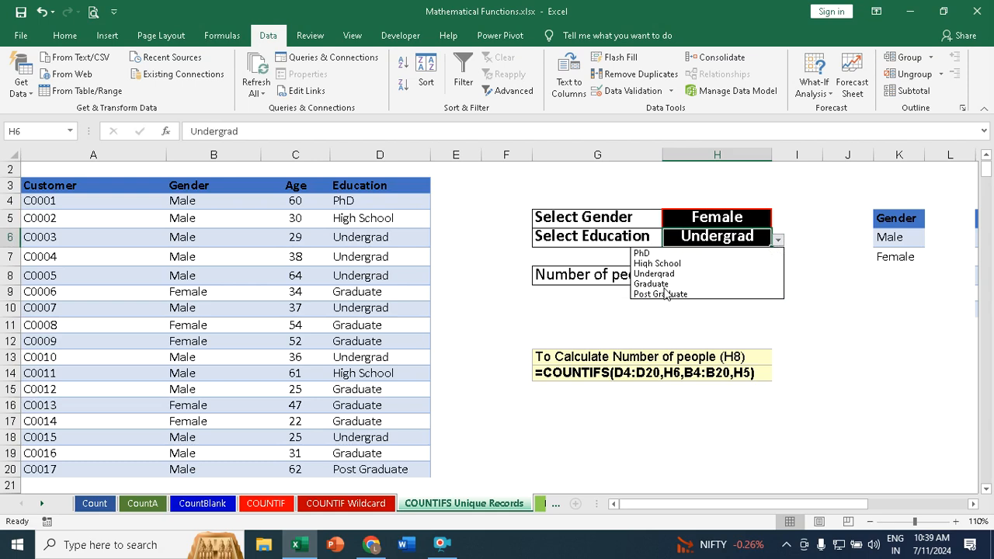
pyautogui.click(663, 283)
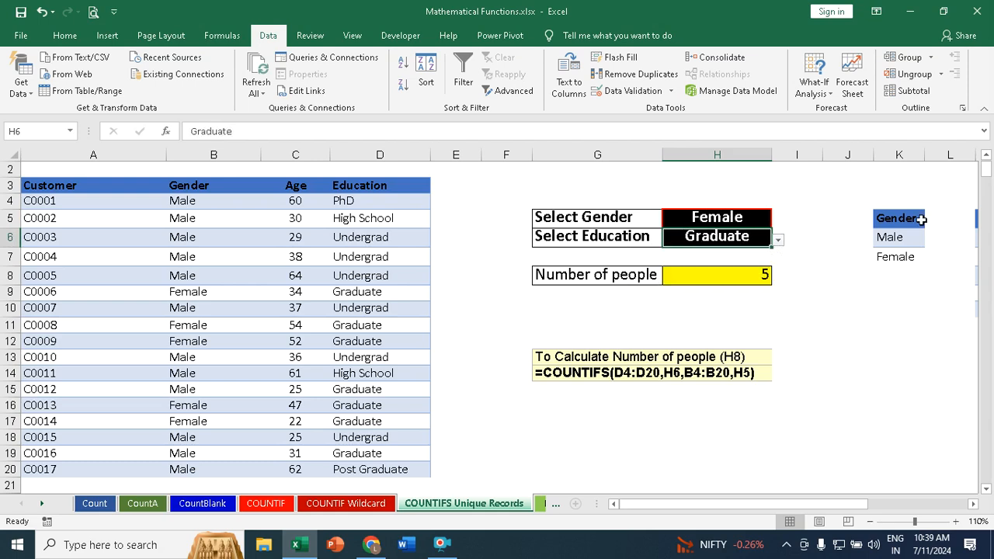
# Step: Set the Select Gender cell H5 to Male and the Select Education cell H6 to Post Graduate
pyautogui.click(718, 217)
pyautogui.click(779, 220)
pyautogui.click(654, 234)
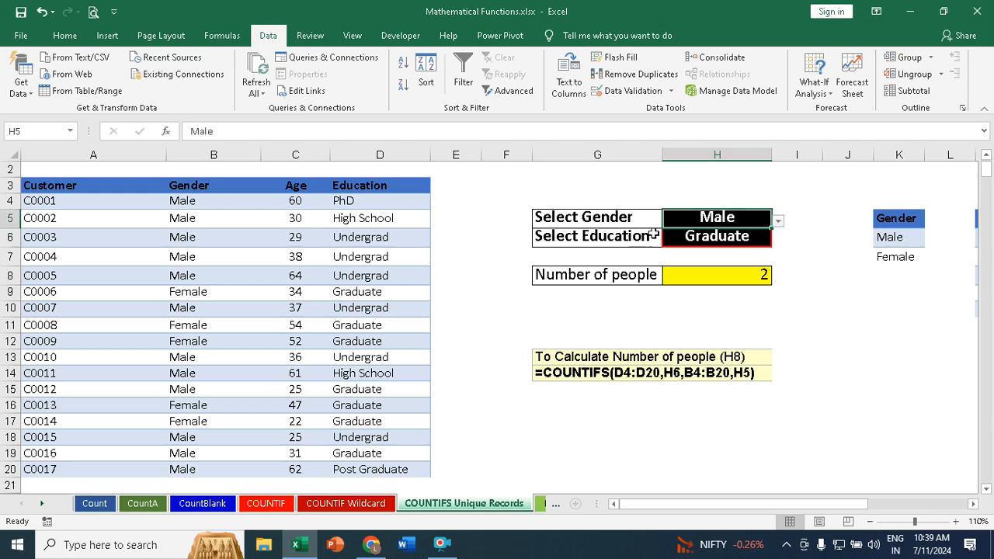
pyautogui.click(750, 236)
pyautogui.click(778, 240)
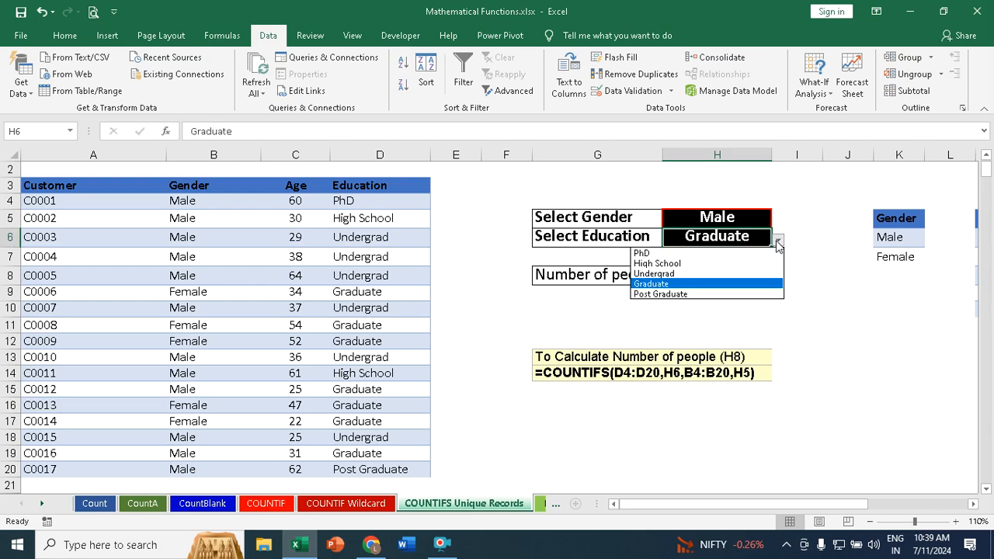
pyautogui.click(680, 297)
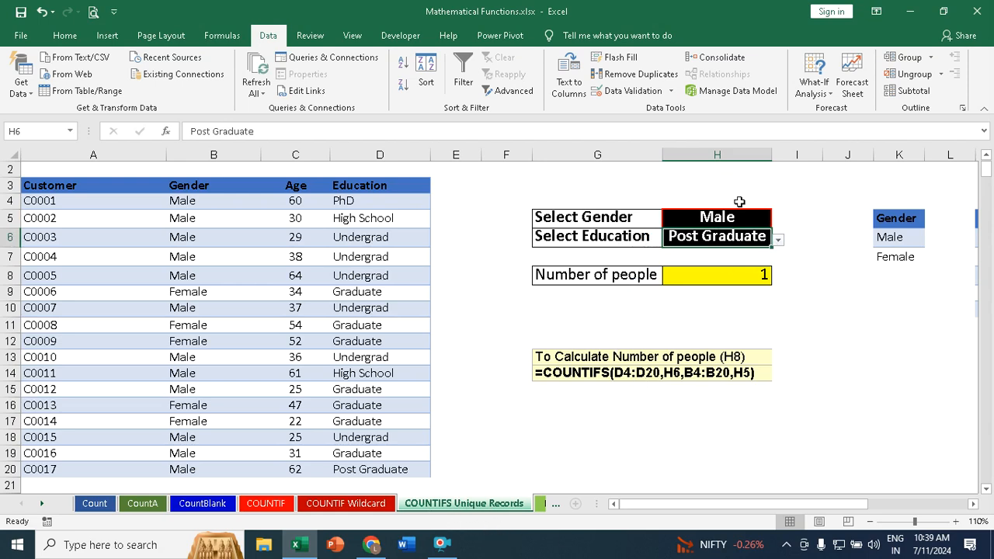
# Step: On the Round Function sheet, enter =ROUND(A4,0) in B4 and copy the formula down to B5
pyautogui.click(544, 504)
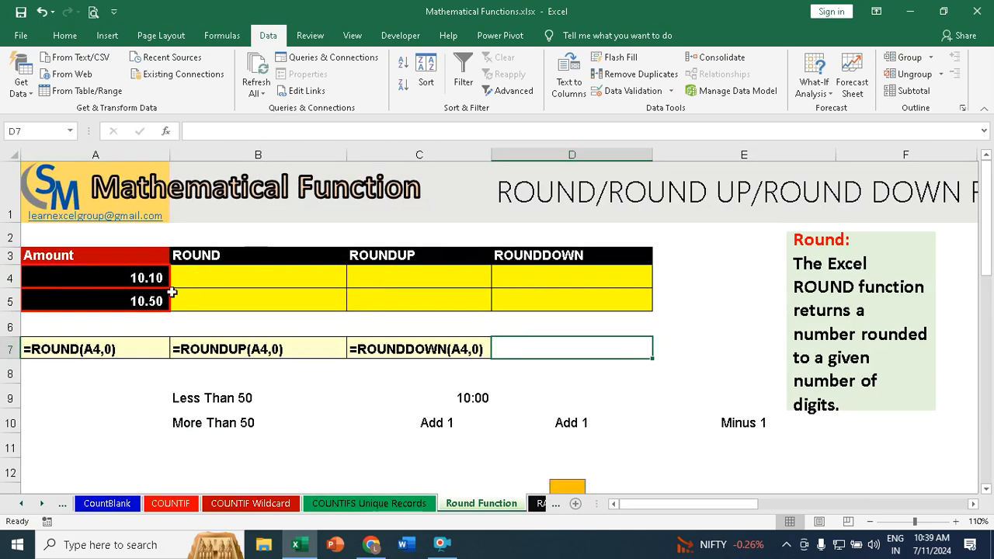
pyautogui.click(192, 271)
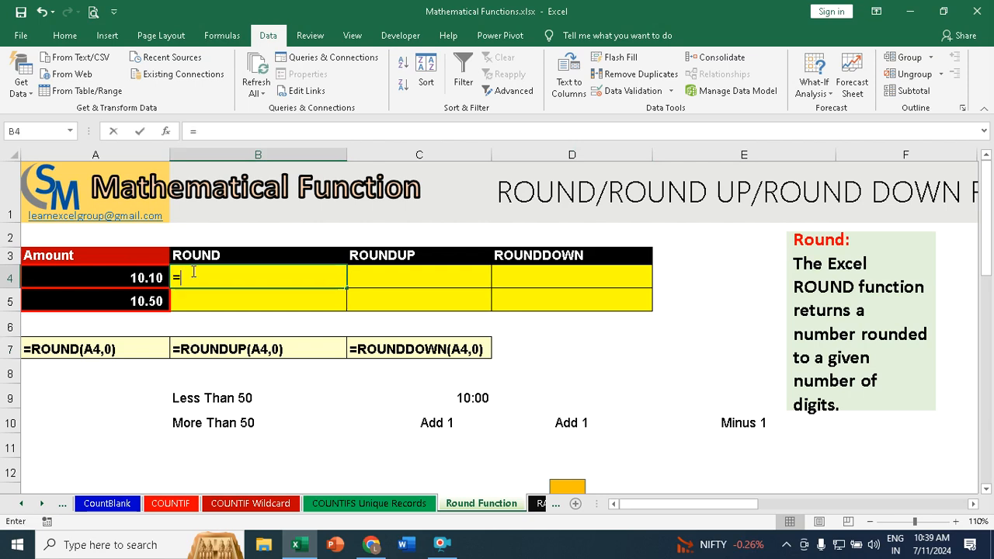
pyautogui.write('=rou')
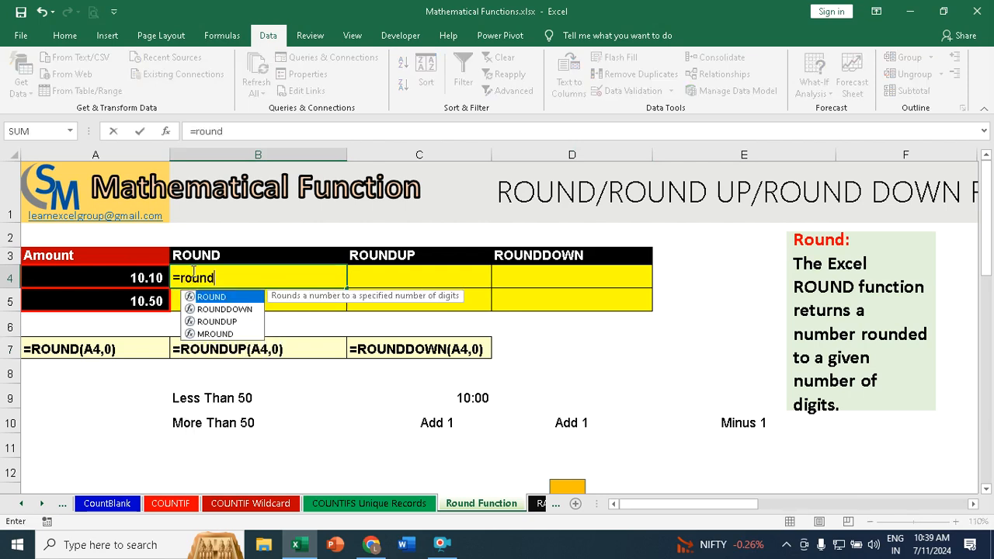
pyautogui.write('nd')
pyautogui.press('Tab')
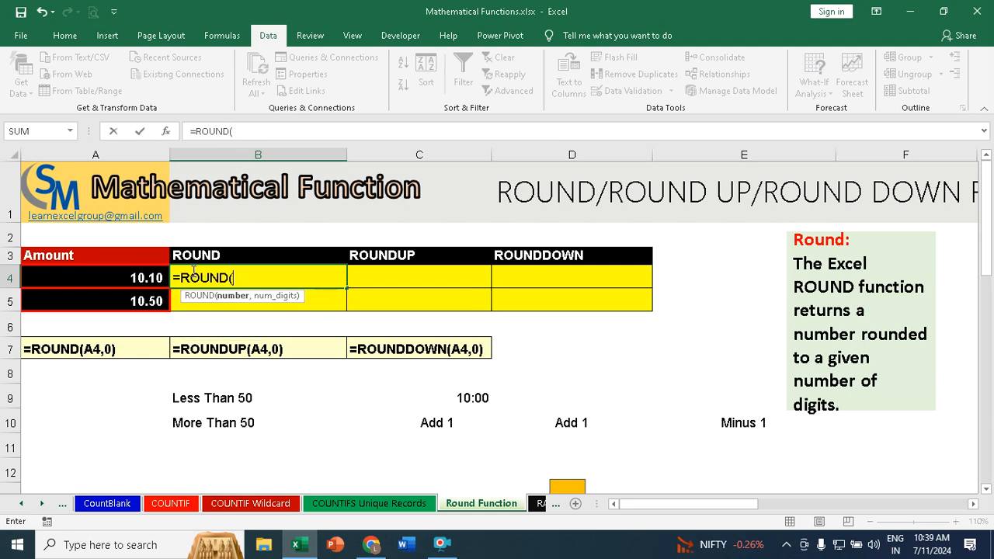
pyautogui.click(137, 278)
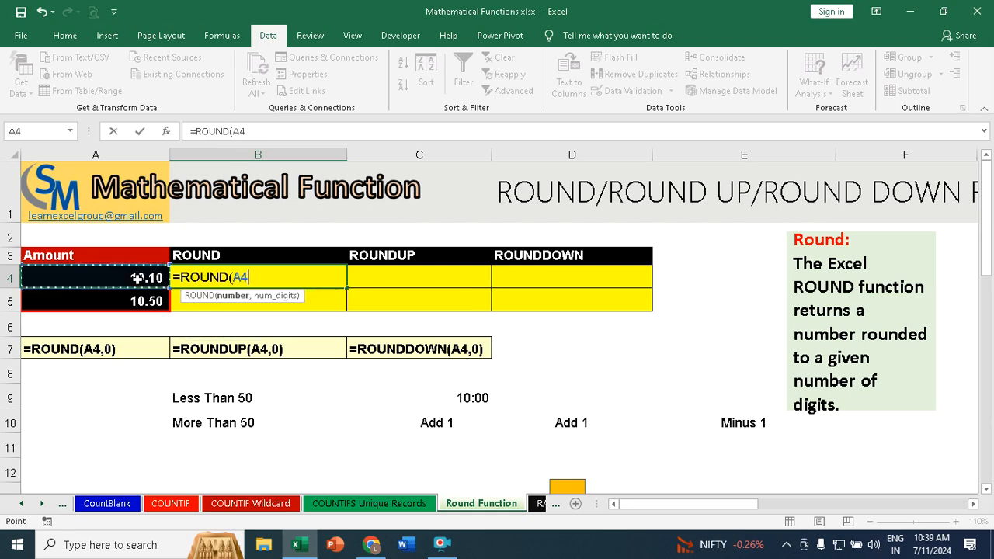
pyautogui.write(',')
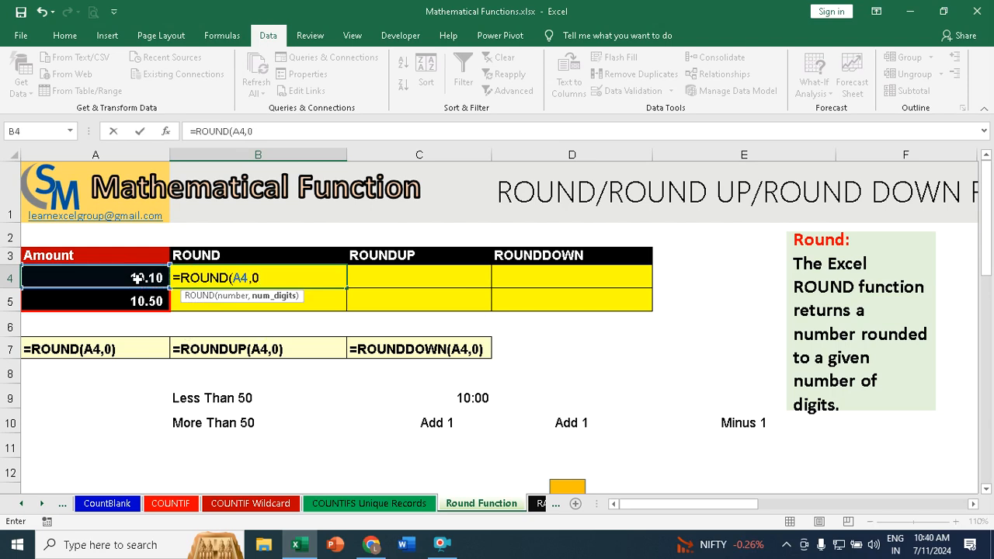
pyautogui.write('0)')
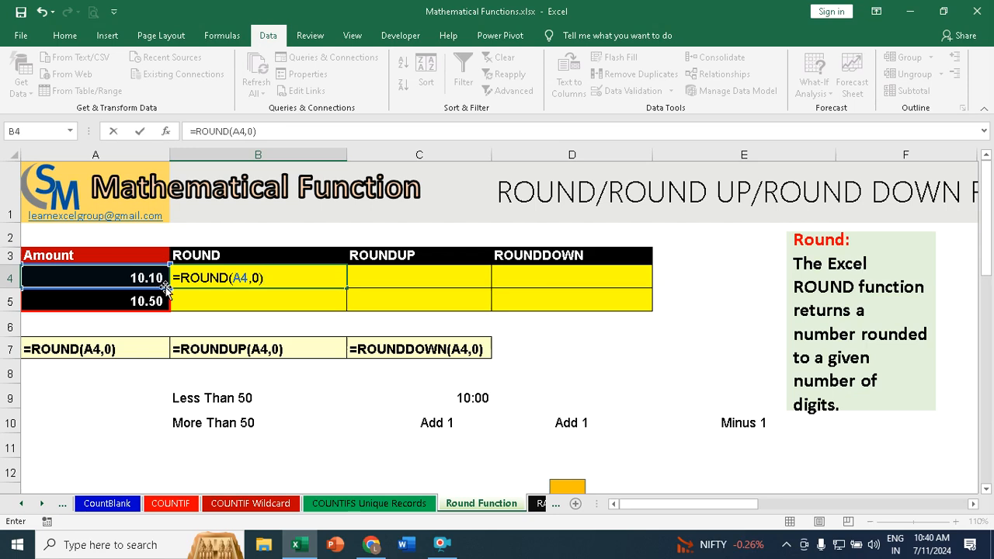
pyautogui.press('Return')
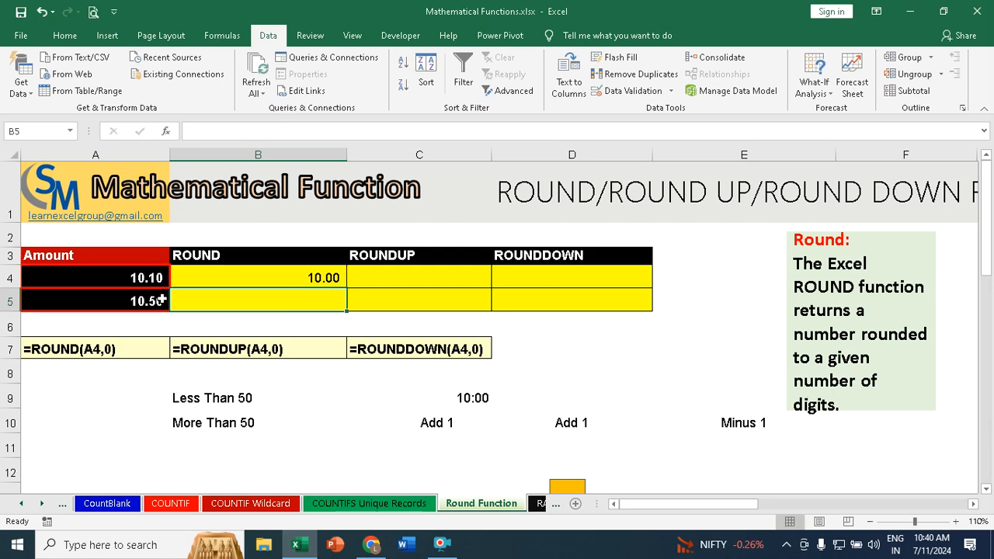
pyautogui.click(331, 270)
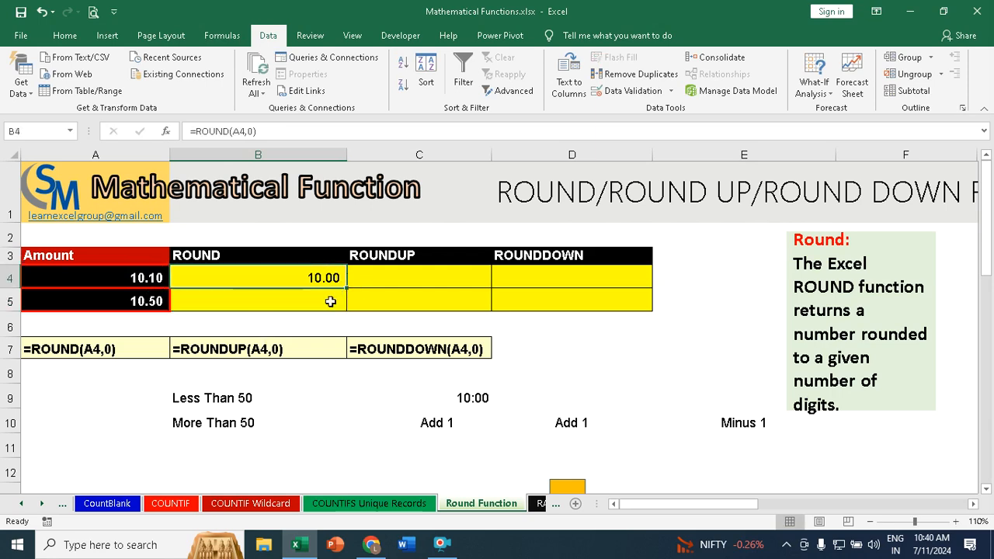
pyautogui.moveTo(346, 290); pyautogui.dragTo(345, 312)
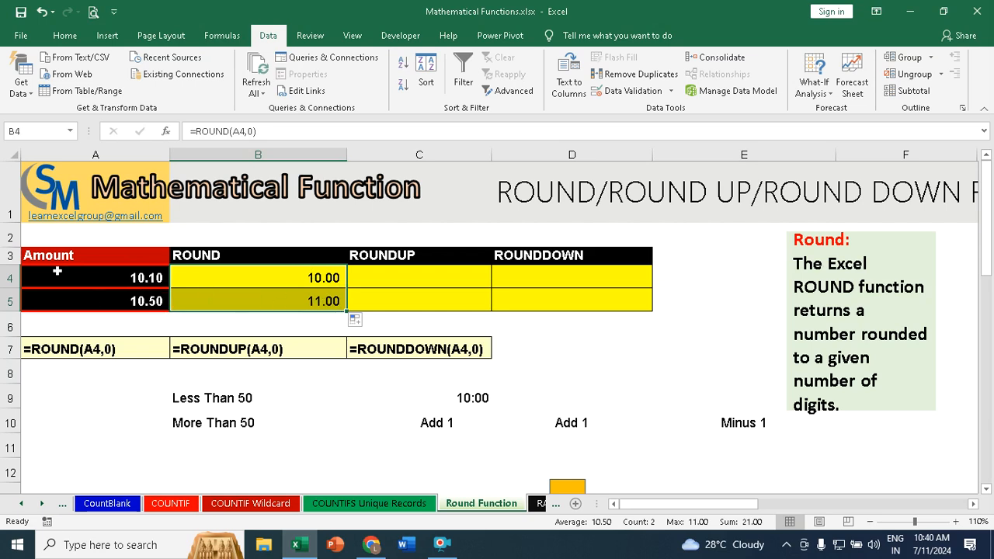
# Step: Enter =ROUNDUP(A4,0) in C4 to round the first amount up to a whole number
pyautogui.click(378, 276)
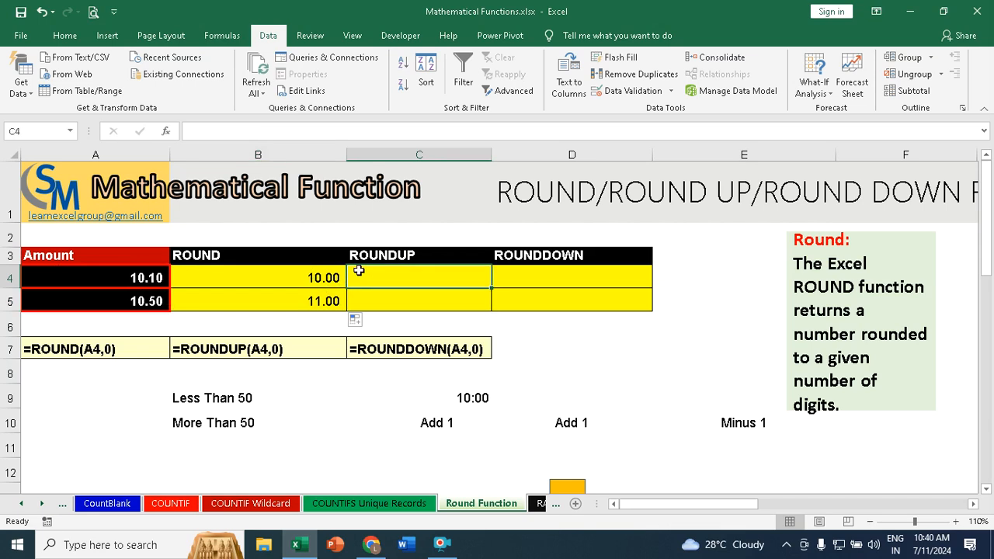
pyautogui.write('=roun')
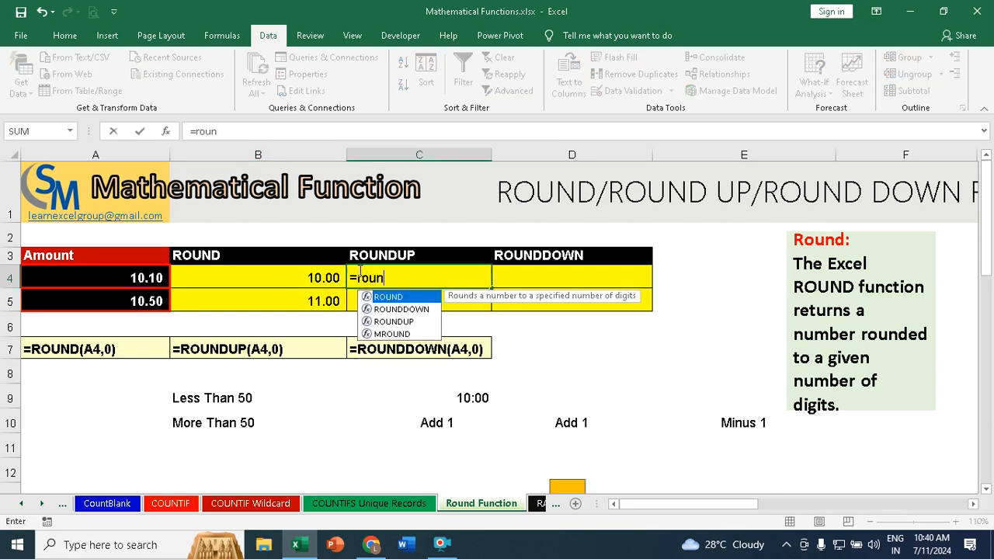
pyautogui.write('du')
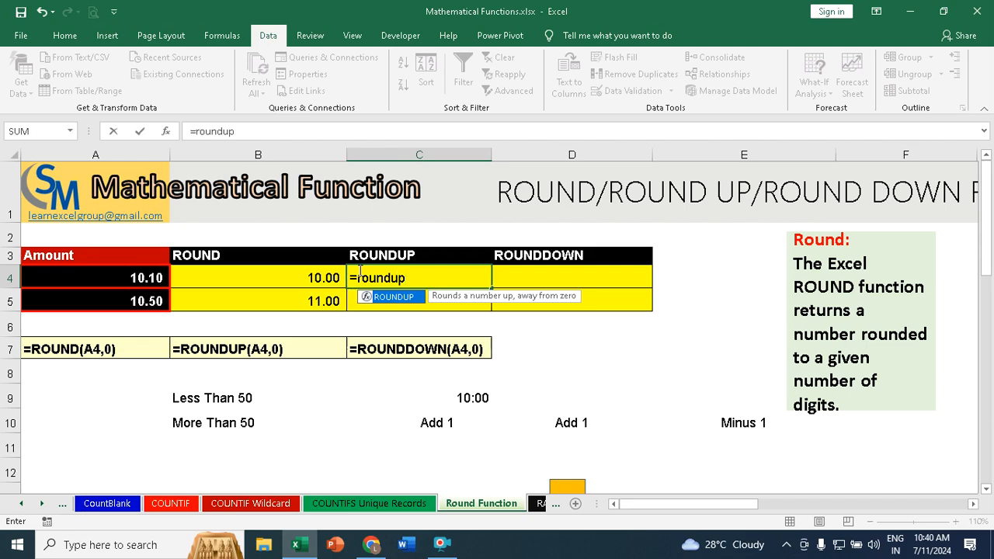
pyautogui.write('p')
pyautogui.press('Tab')
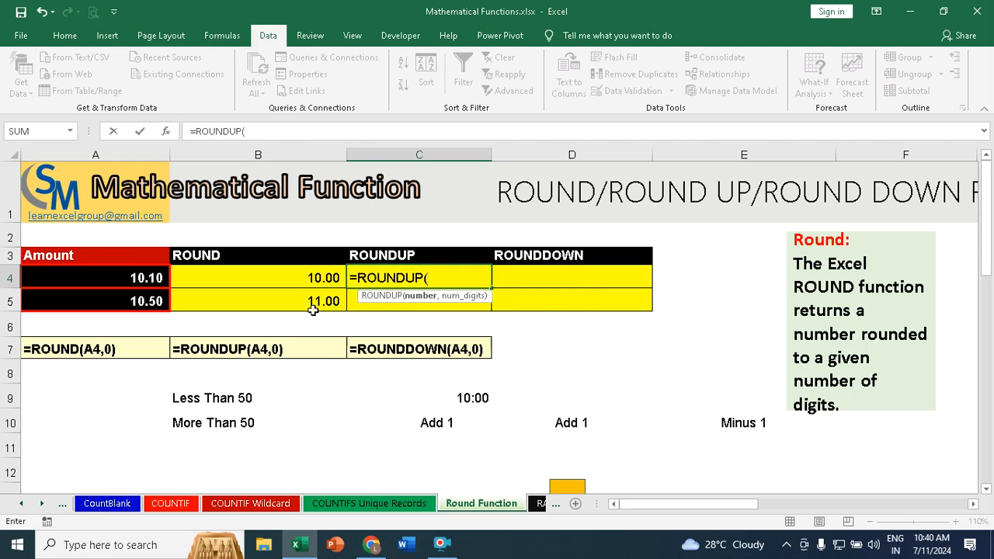
pyautogui.click(148, 278)
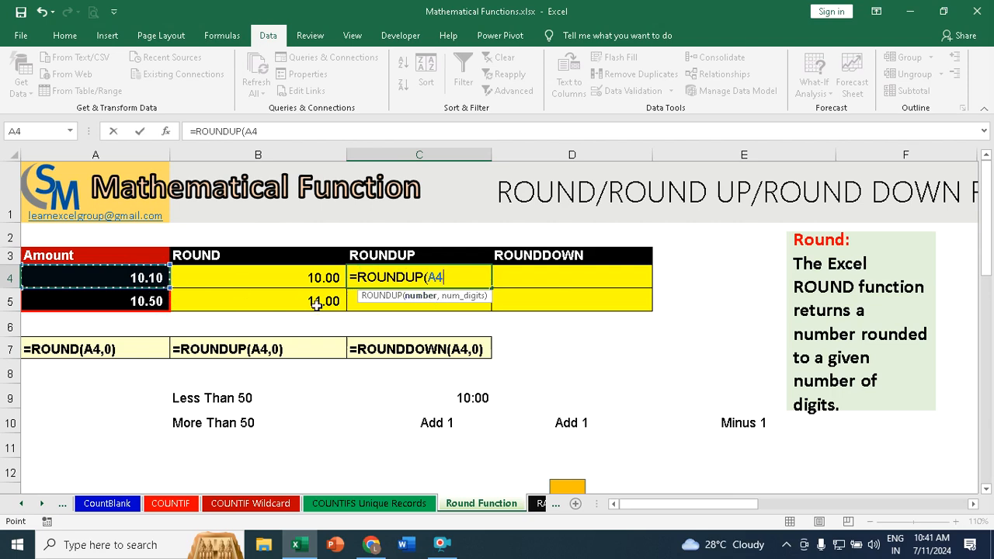
pyautogui.write(',0)')
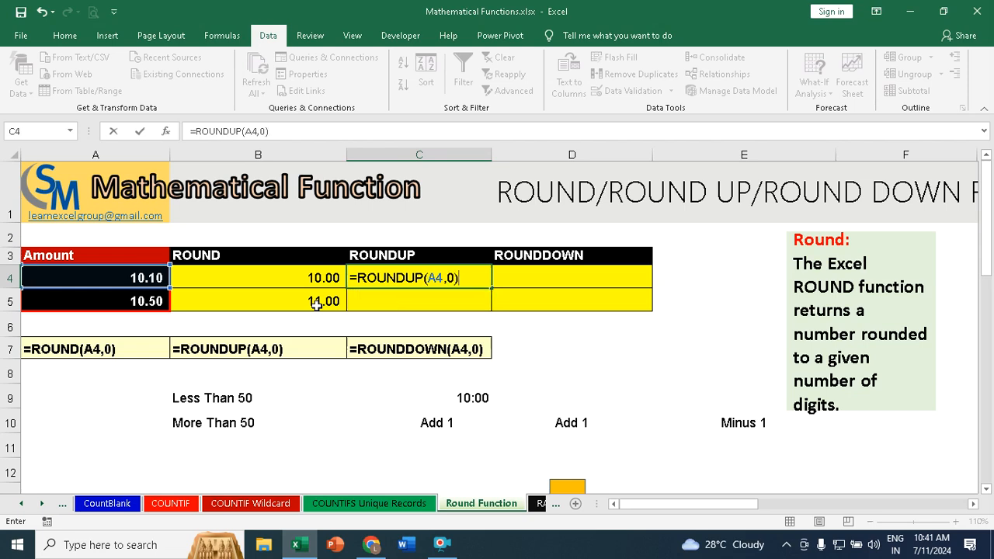
pyautogui.press('Return')
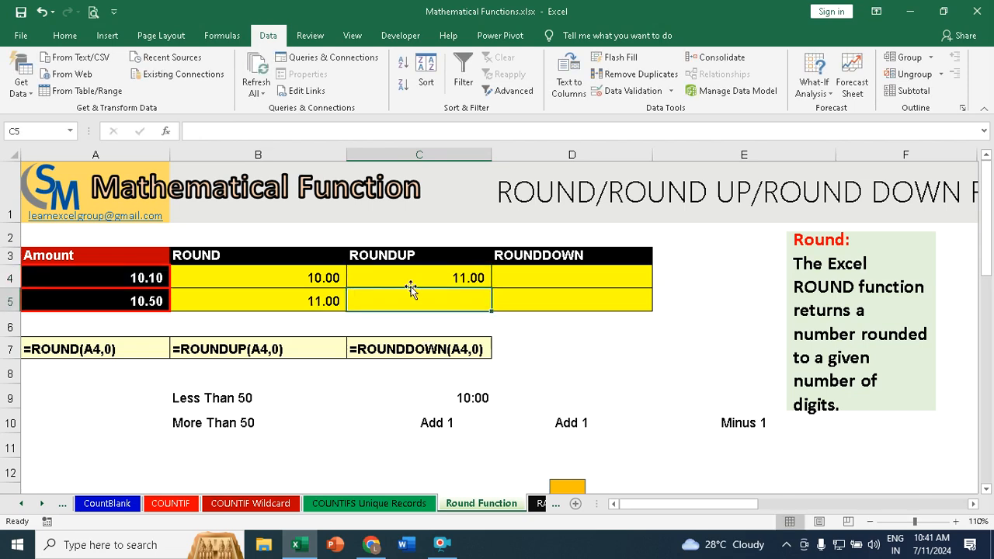
# Step: Compare the ROUND and ROUNDUP formulas in row 4, and copy the ROUNDUP formula from C4 down to C5
pyautogui.click(433, 277)
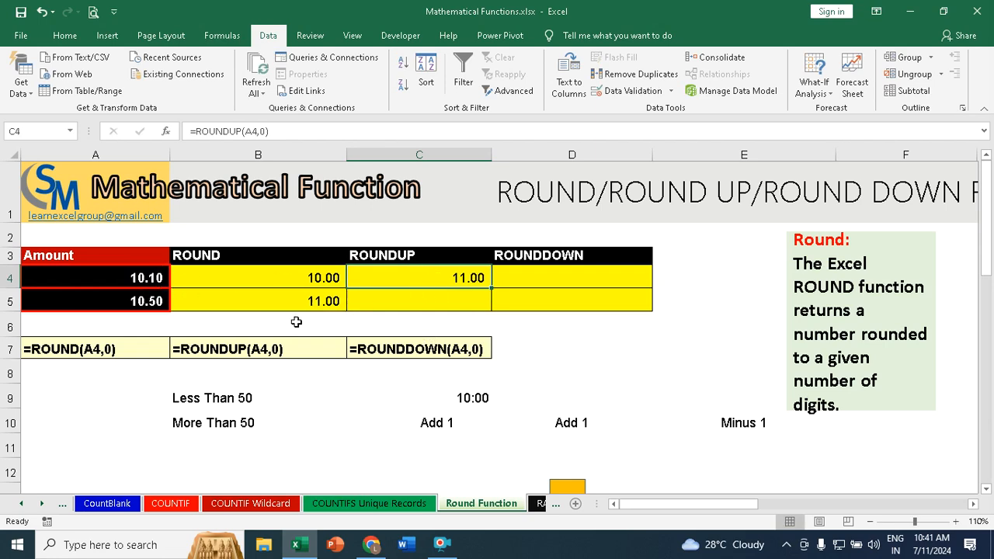
pyautogui.click(326, 278)
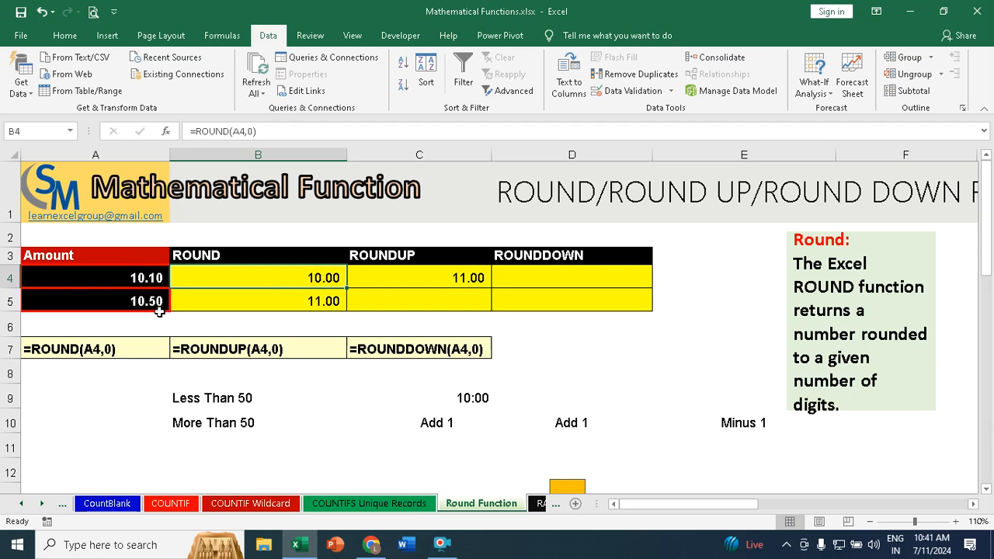
pyautogui.click(475, 276)
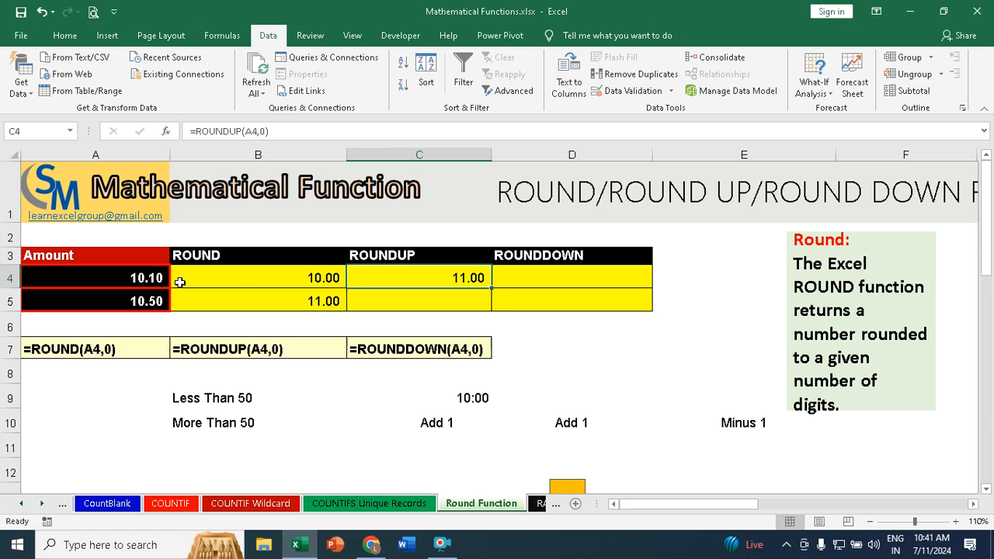
pyautogui.moveTo(491, 288); pyautogui.dragTo(491, 313)
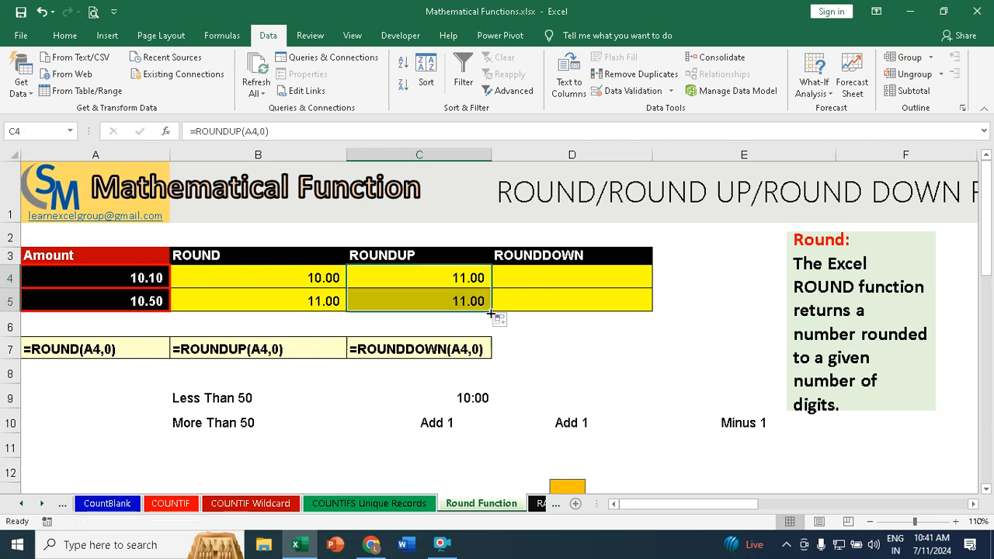
# Step: Enter =ROUNDDOWN(A4,0) in D4 and copy the formula down to D5
pyautogui.click(552, 278)
pyautogui.write('=round')
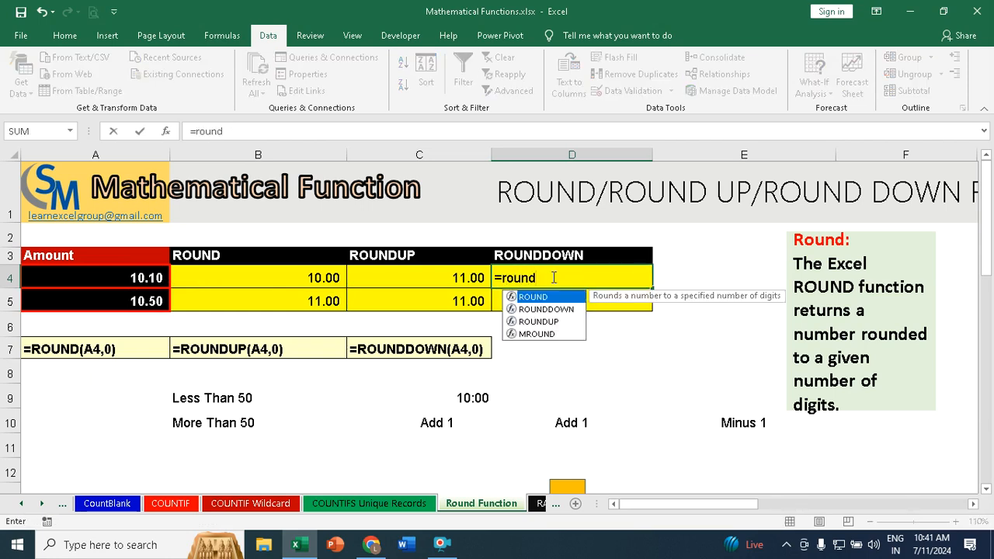
pyautogui.press('Down')
pyautogui.press('Tab')
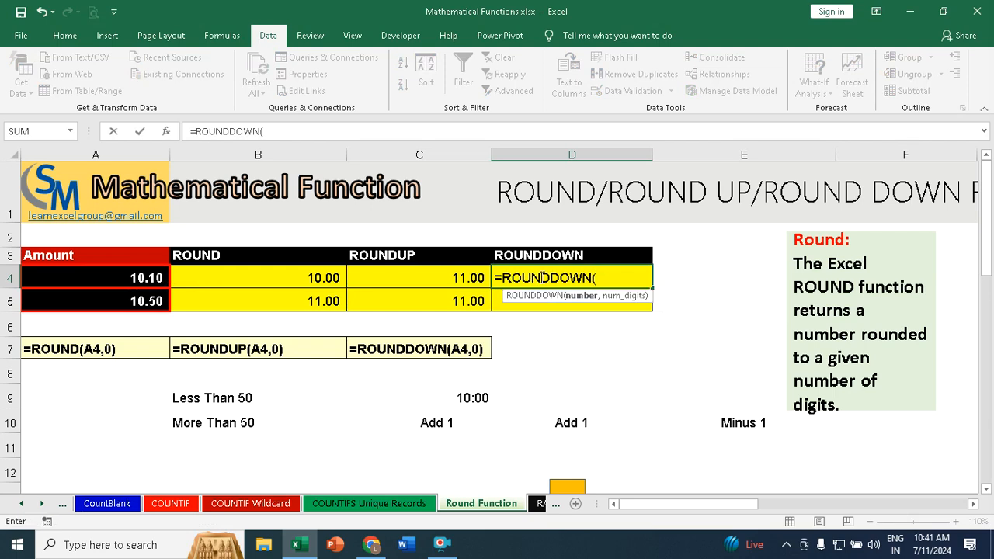
pyautogui.click(130, 277)
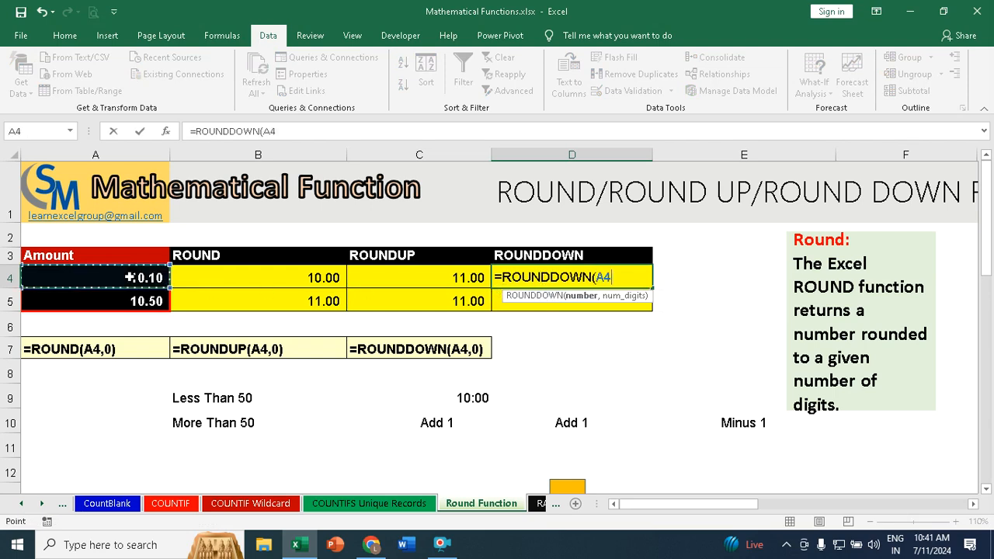
pyautogui.write(',0)')
pyautogui.press('Return')
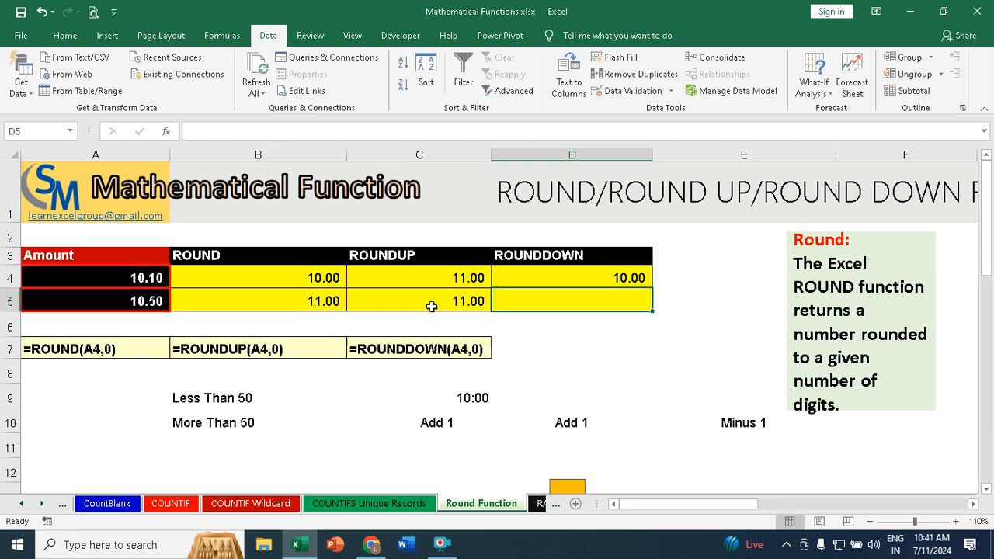
pyautogui.click(631, 278)
pyautogui.moveTo(650, 288); pyautogui.dragTo(653, 313)
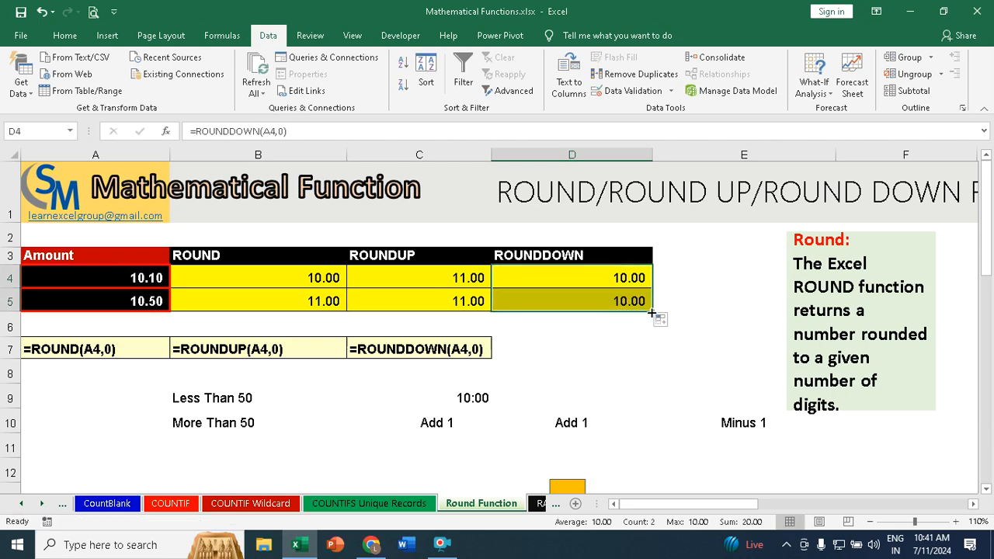
# Step: In the Inter State Sales Report, enter =D27*5% in the IGST-5% cell E27 and copy the formula down to E31
pyautogui.moveTo(980, 226); pyautogui.dragTo(965, 359)
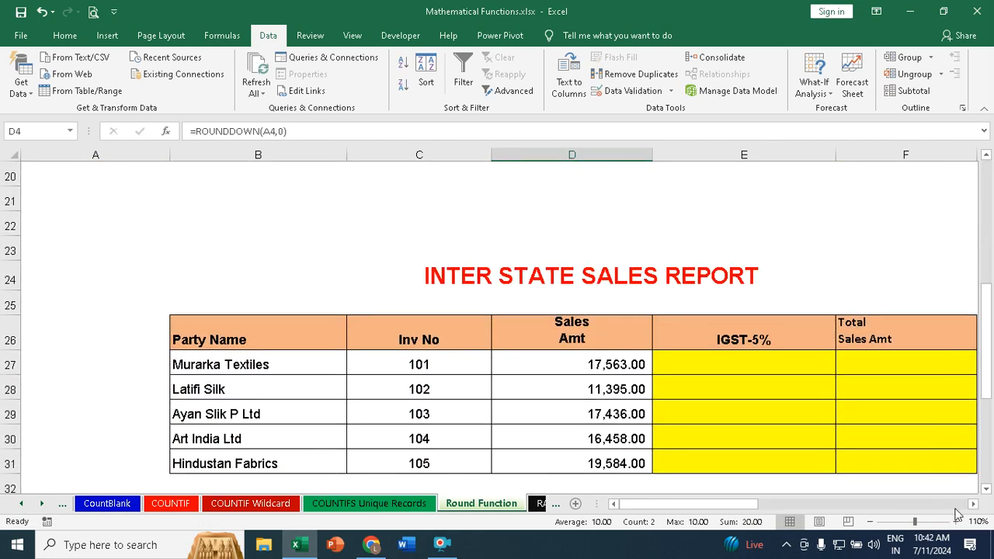
pyautogui.click(973, 504)
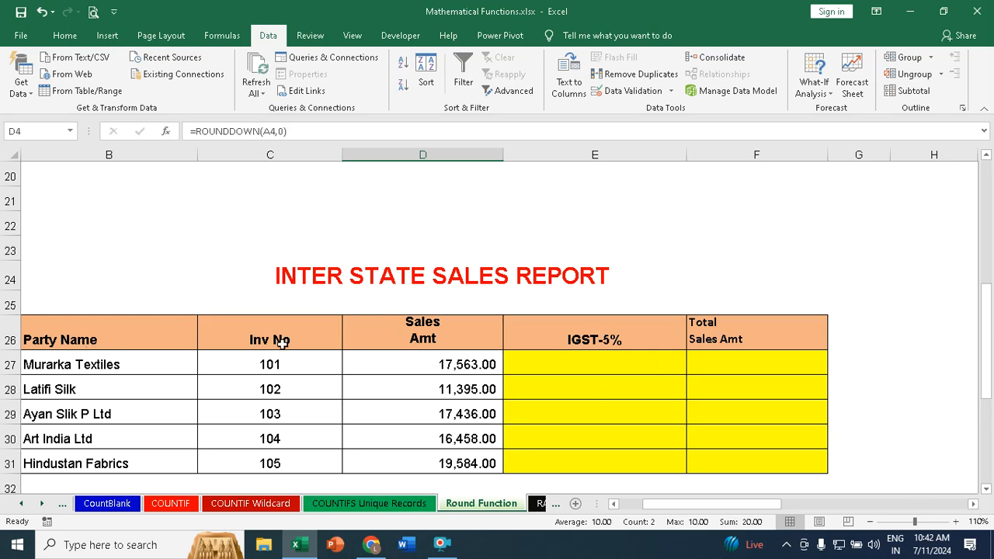
pyautogui.click(612, 358)
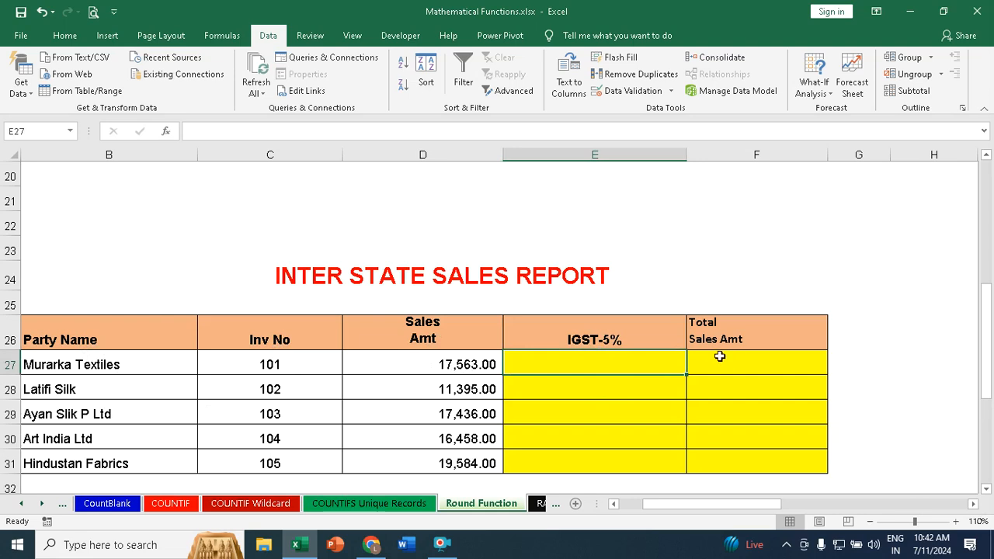
pyautogui.scroll(-2, 644, 362)
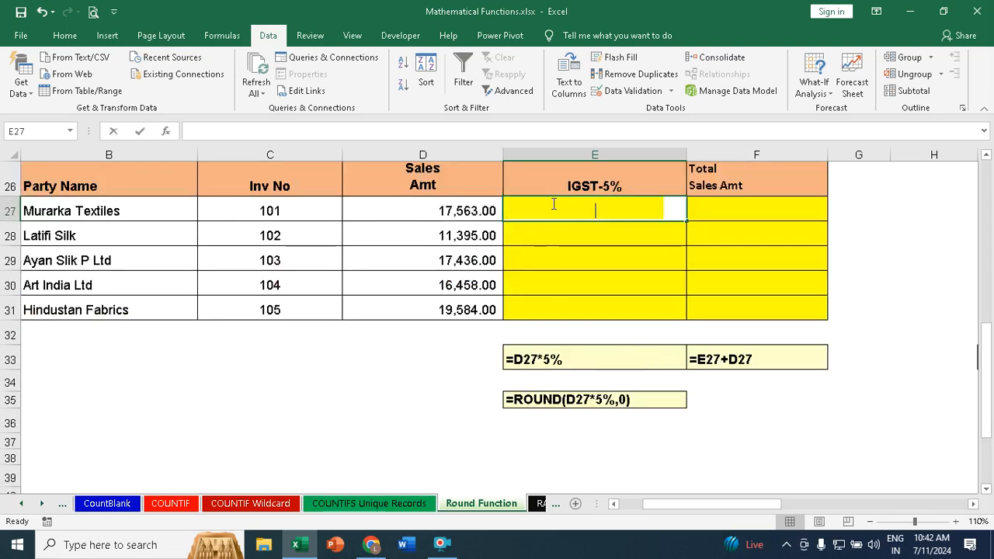
pyautogui.write('=')
pyautogui.click(444, 211)
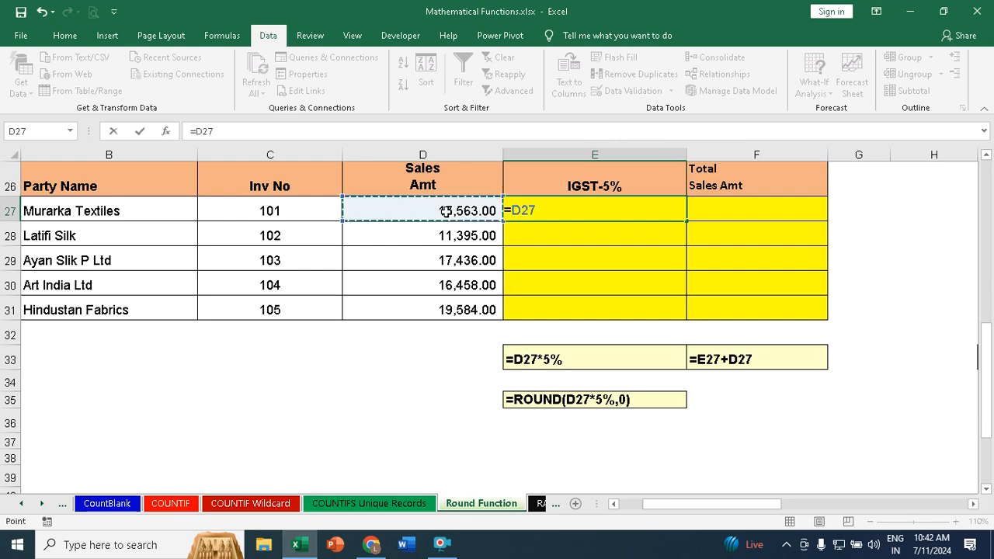
pyautogui.write('*5%')
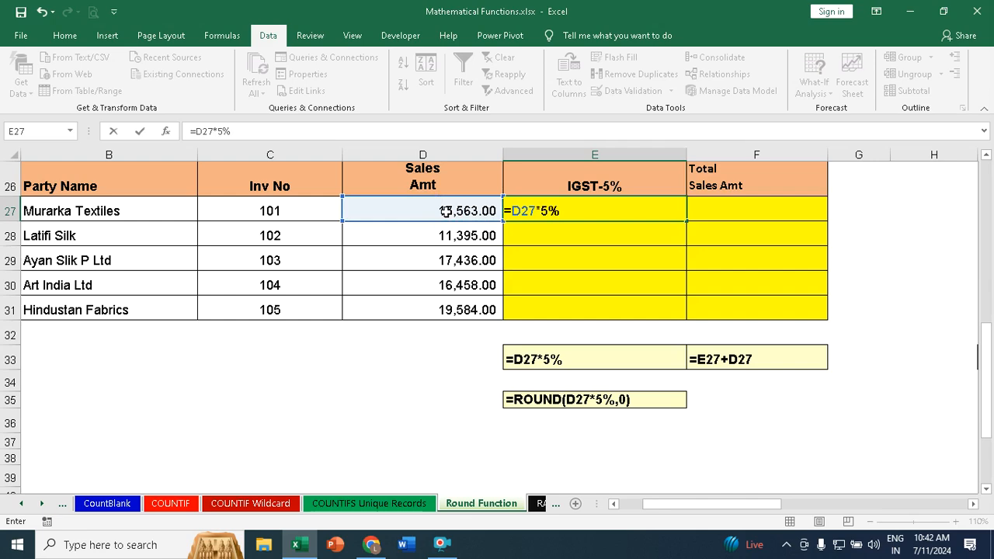
pyautogui.press('Return')
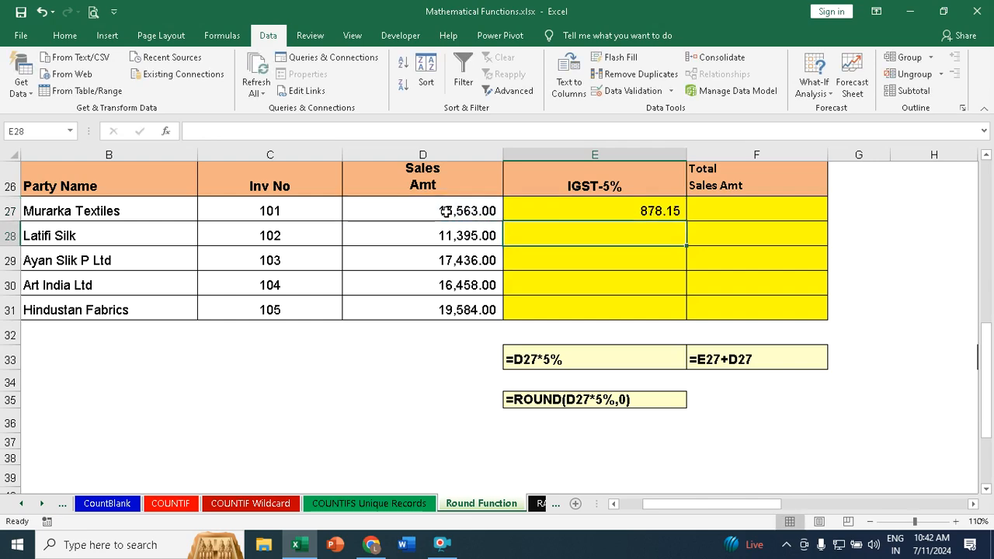
pyautogui.click(630, 211)
pyautogui.moveTo(687, 222); pyautogui.dragTo(685, 316)
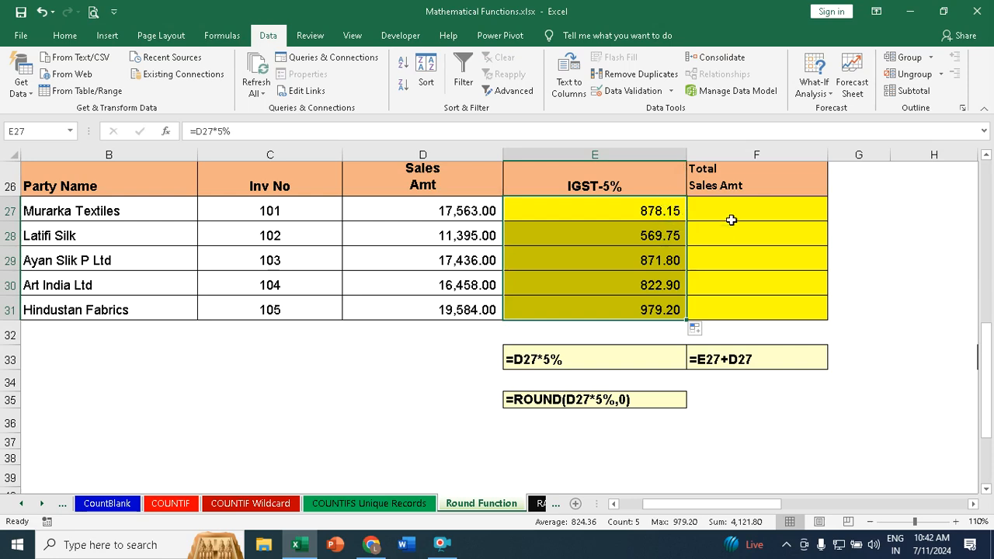
# Step: Enter =D27+E27 in the Total Sales Amt cell F27 and copy the formula down to F31
pyautogui.click(731, 215)
pyautogui.write('=')
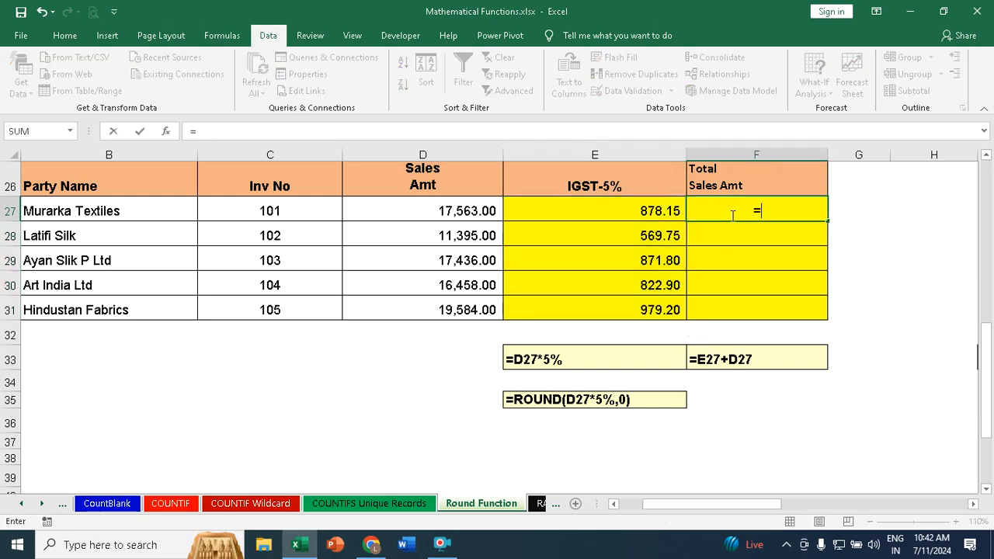
pyautogui.click(471, 207)
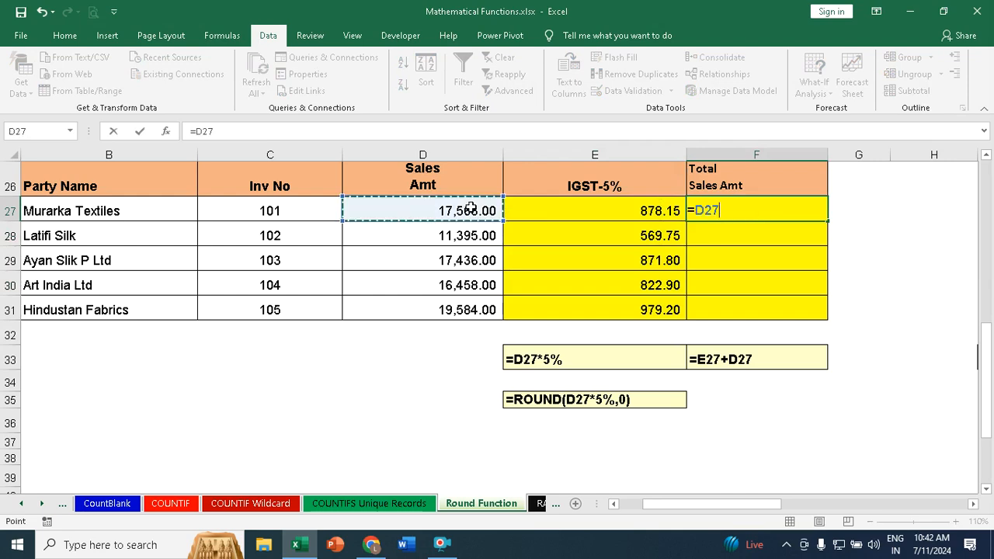
pyautogui.write('+')
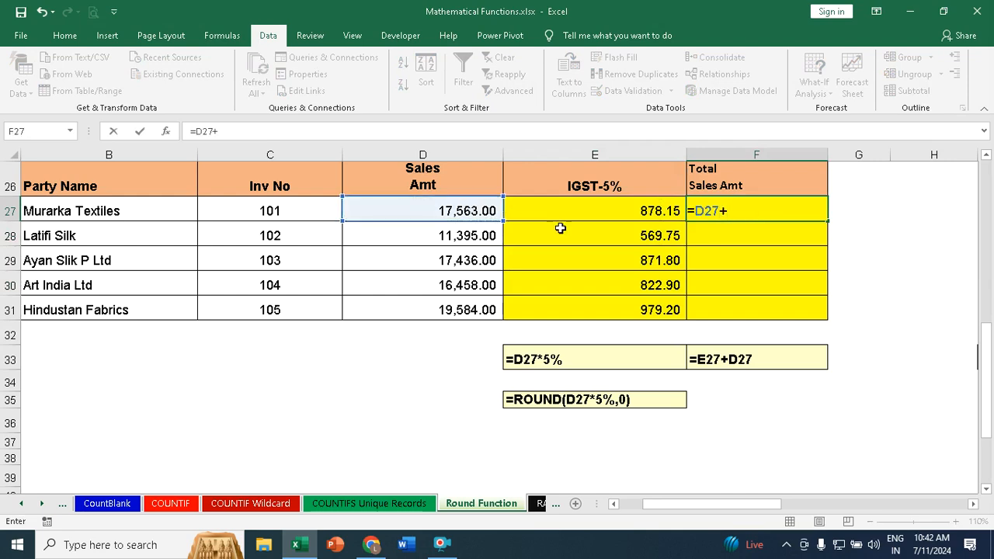
pyautogui.click(645, 208)
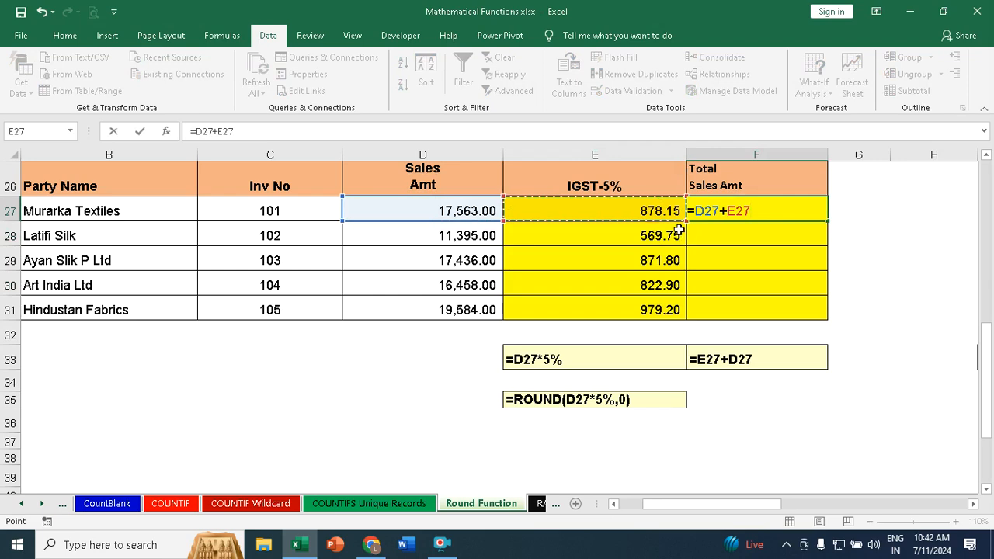
pyautogui.press('Return')
pyautogui.click(812, 215)
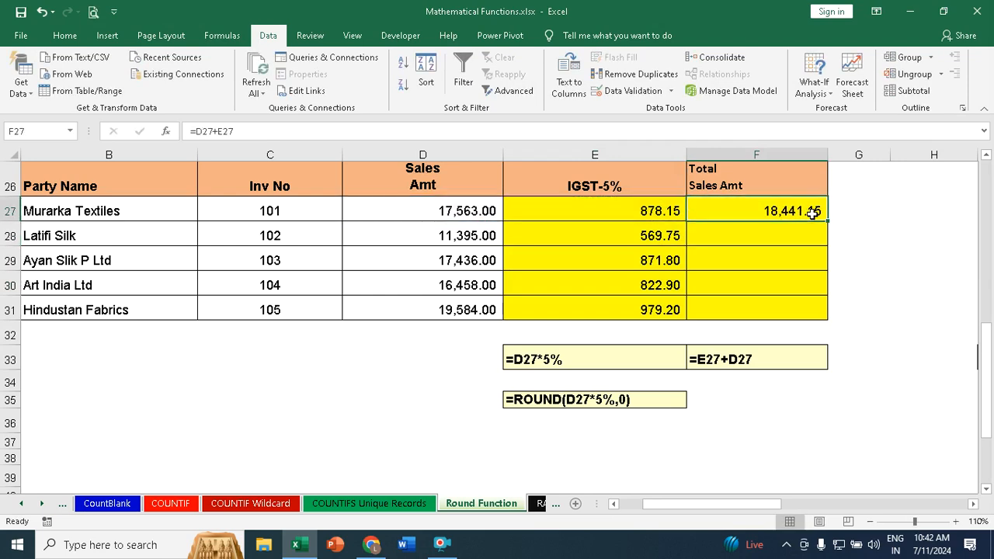
pyautogui.doubleClick(828, 220)
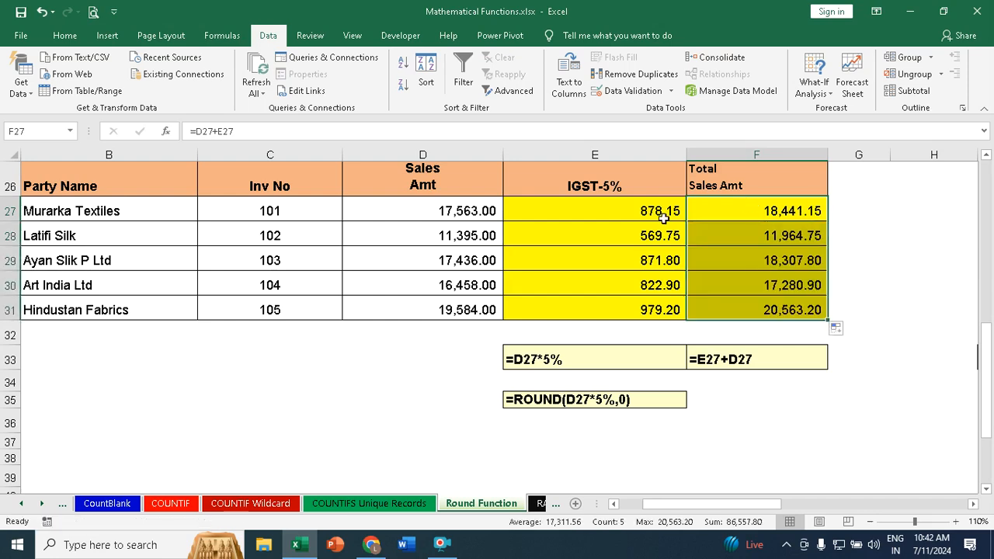
# Step: Clear the IGST and total formulas from E27:F31
pyautogui.moveTo(677, 209); pyautogui.dragTo(784, 325)
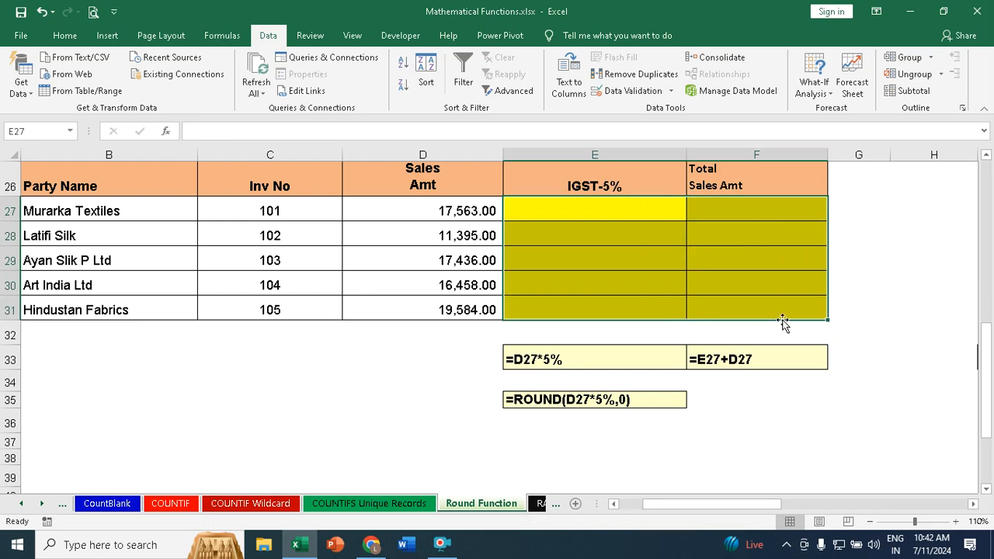
pyautogui.press('Delete')
# Step: Enter =ROUND(D27*5%,0) in E27 to round the IGST to whole numbers, and copy the formula down to E31
pyautogui.click(637, 213)
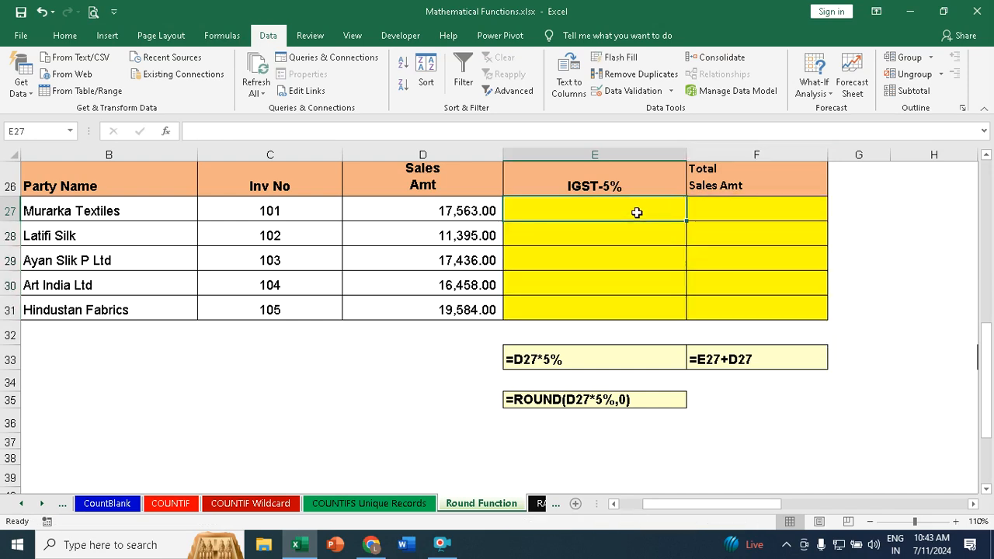
pyautogui.write('=round')
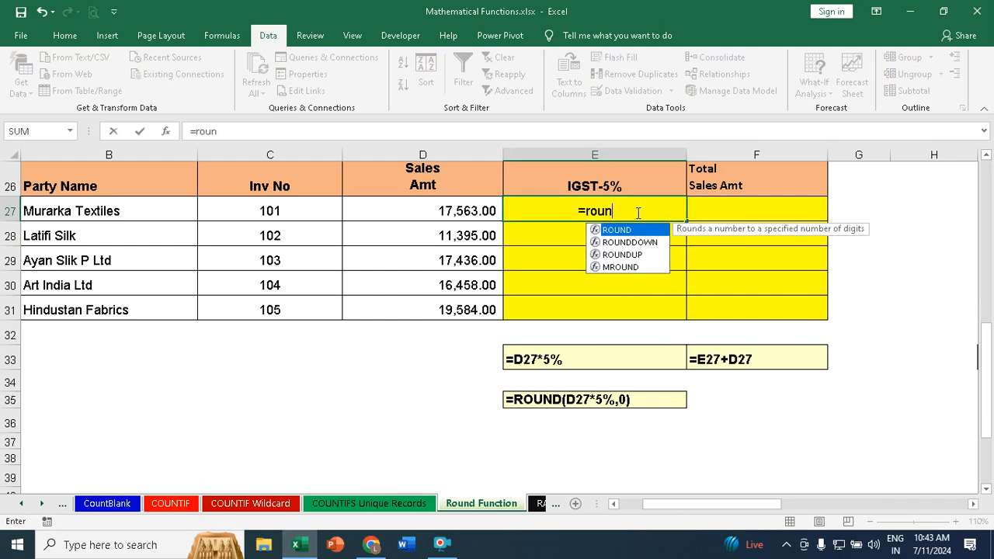
pyautogui.press('Tab')
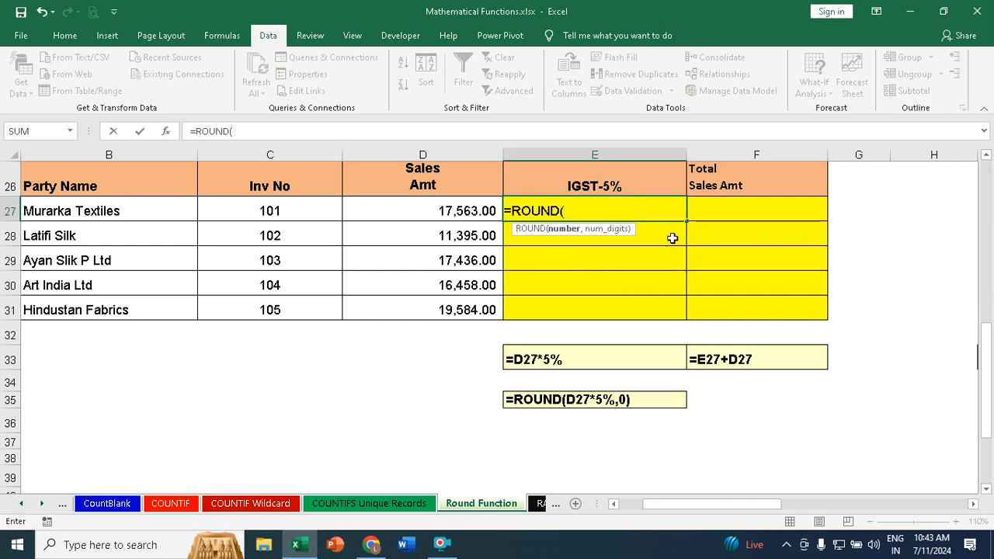
pyautogui.click(467, 213)
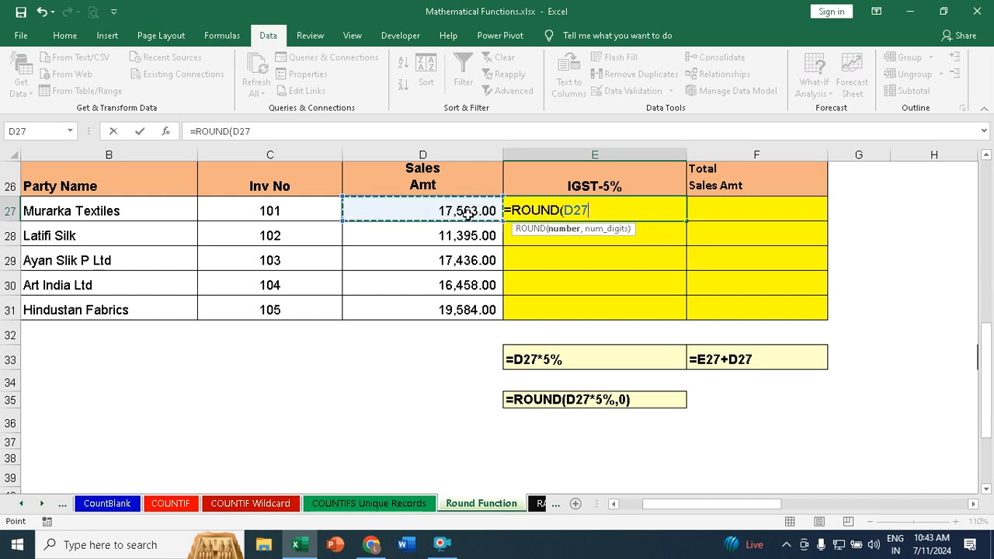
pyautogui.write('*5%,')
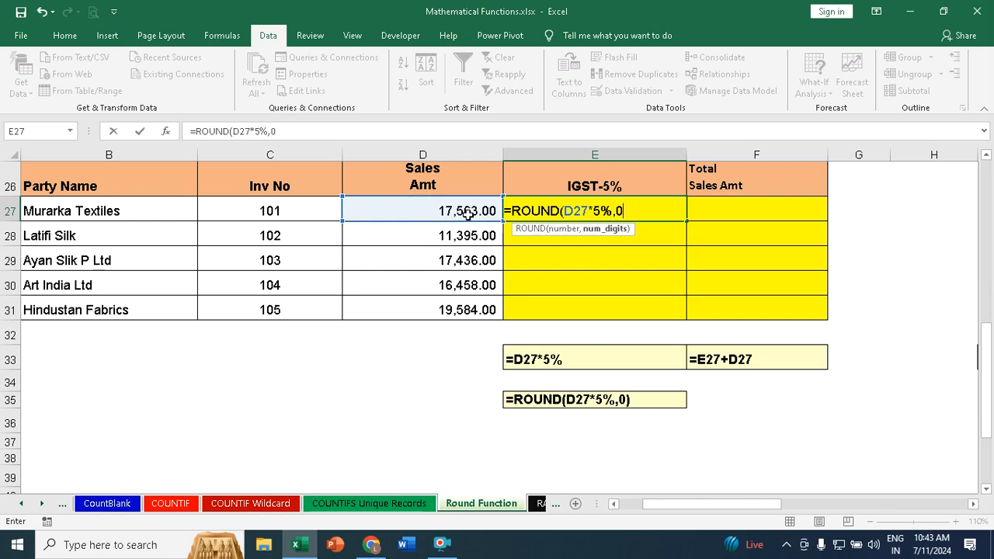
pyautogui.write('0)')
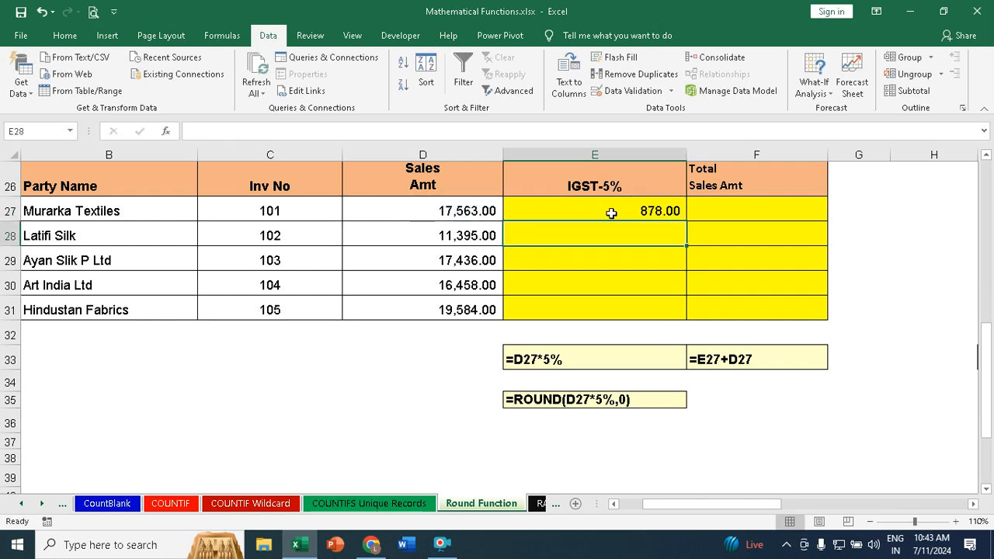
pyautogui.click(649, 211)
pyautogui.moveTo(687, 221); pyautogui.dragTo(695, 320)
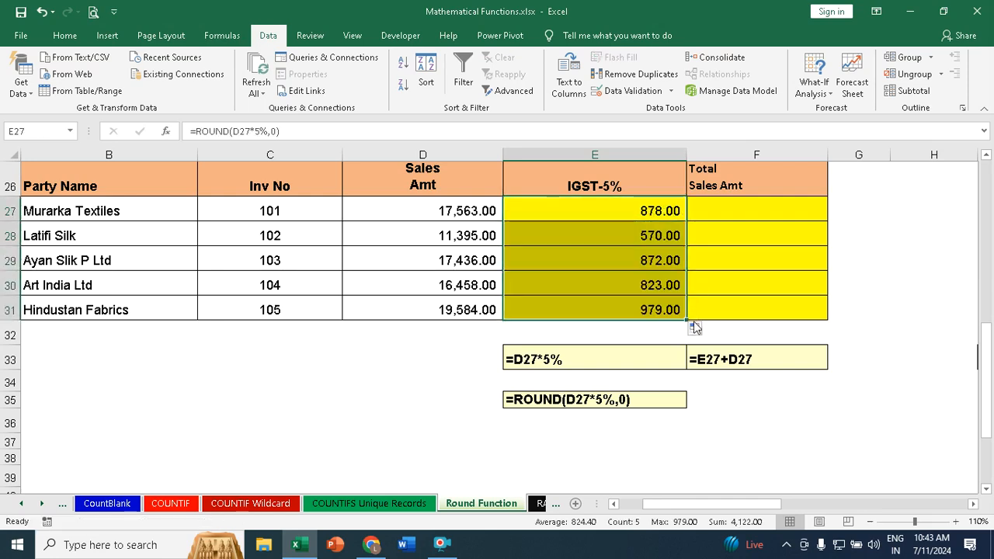
# Step: Add the sales amount and the rounded IGST with =D27+E27 in F27, and fill the formula down to F31
pyautogui.click(715, 210)
pyautogui.write('=')
pyautogui.click(484, 208)
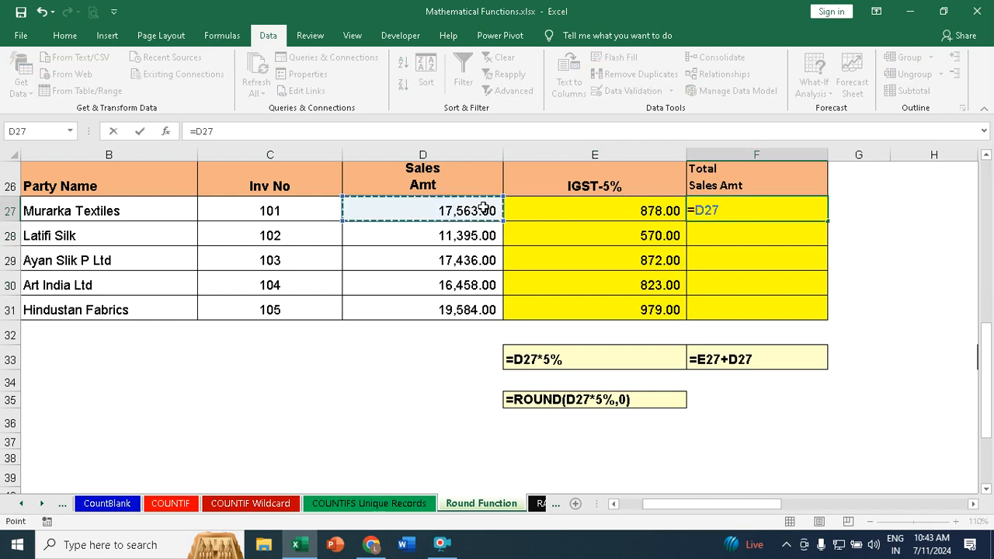
pyautogui.write('+')
pyautogui.click(636, 210)
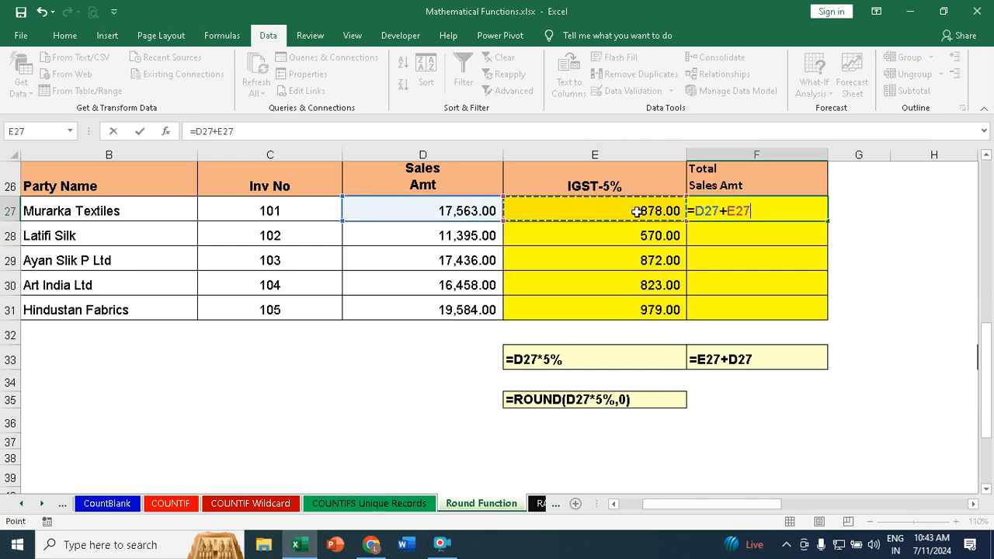
pyautogui.press('Return')
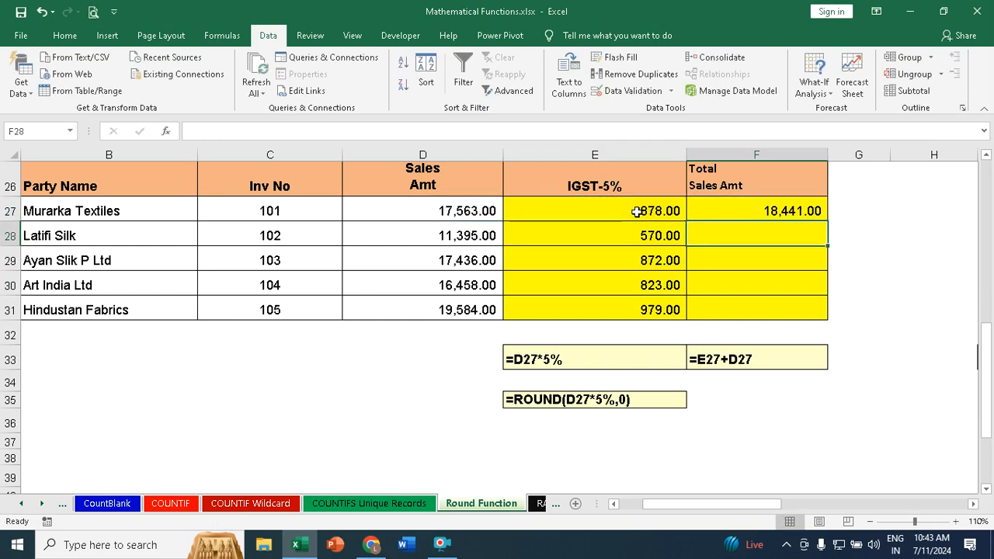
pyautogui.click(804, 208)
pyautogui.moveTo(829, 222); pyautogui.dragTo(816, 314)
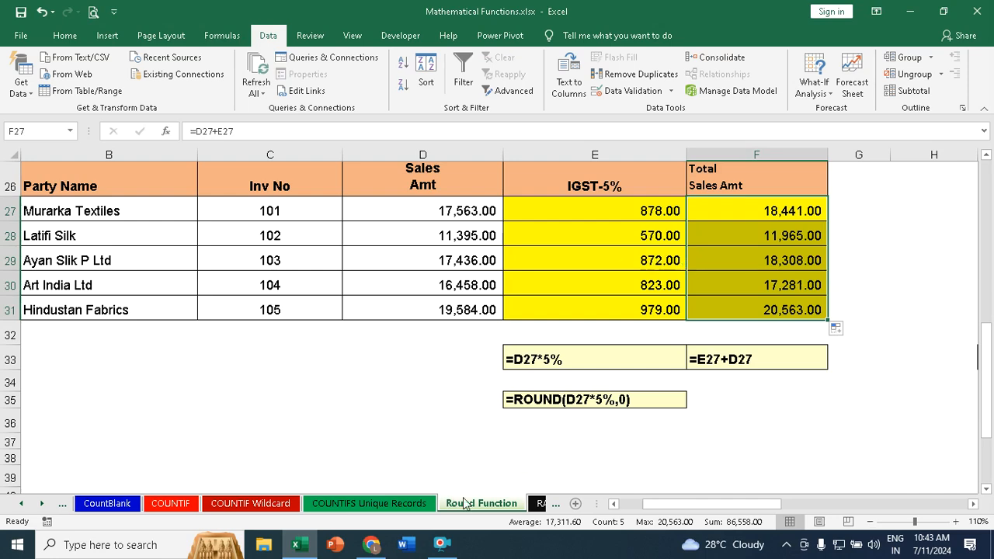
# Step: Open the RANK Function sheet and look over the name list and the Sales values in B5:B24
pyautogui.click(540, 504)
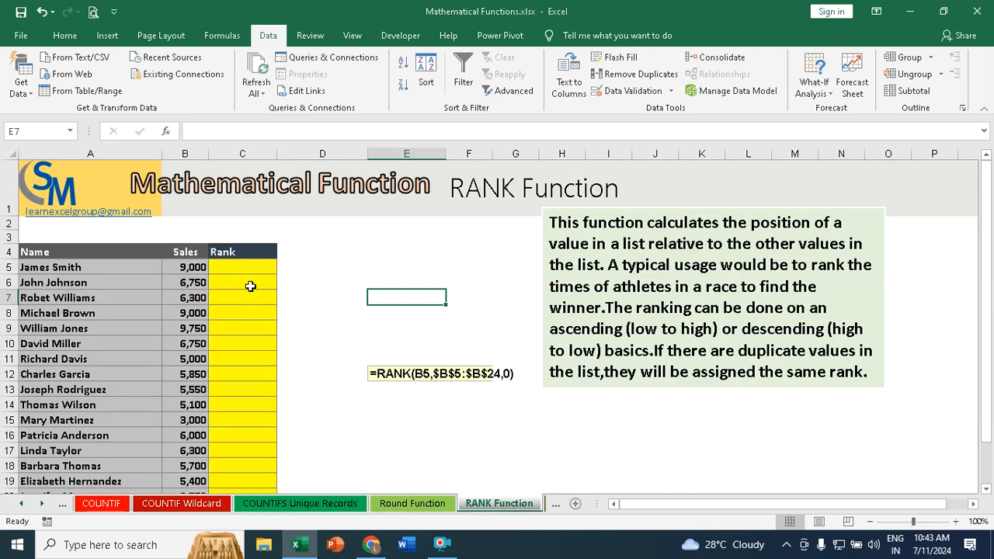
pyautogui.click(67, 267)
pyautogui.scroll(-2, 67, 266)
pyautogui.scroll(1, 68, 264)
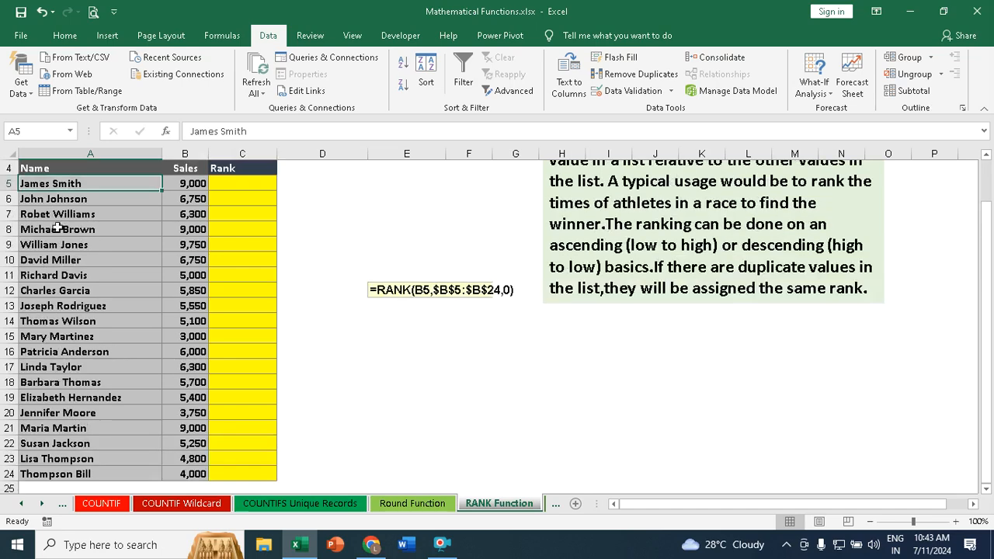
pyautogui.moveTo(189, 187); pyautogui.dragTo(178, 472)
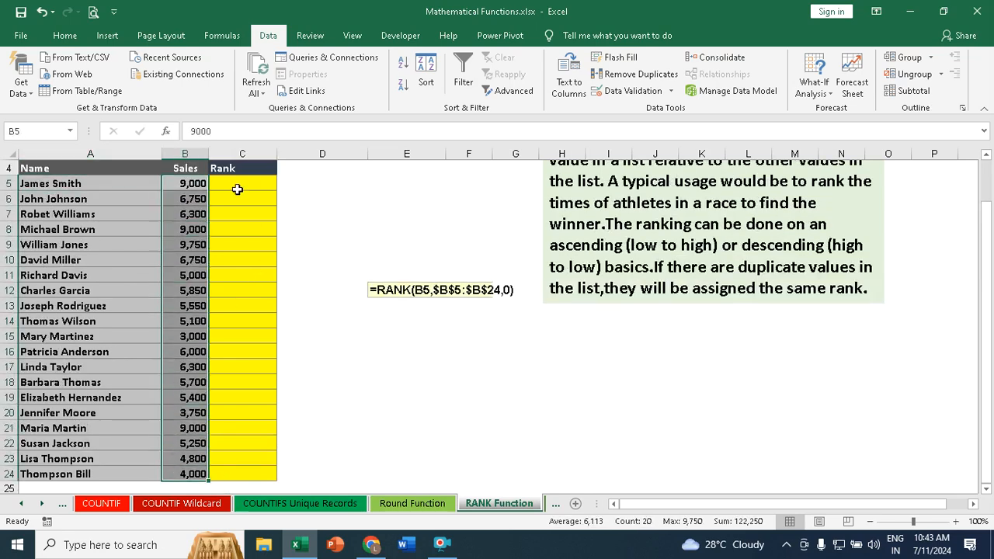
# Step: Write =RANK(B5,B5:B24,0) in C5 to rank the first sales value in descending order
pyautogui.click(239, 184)
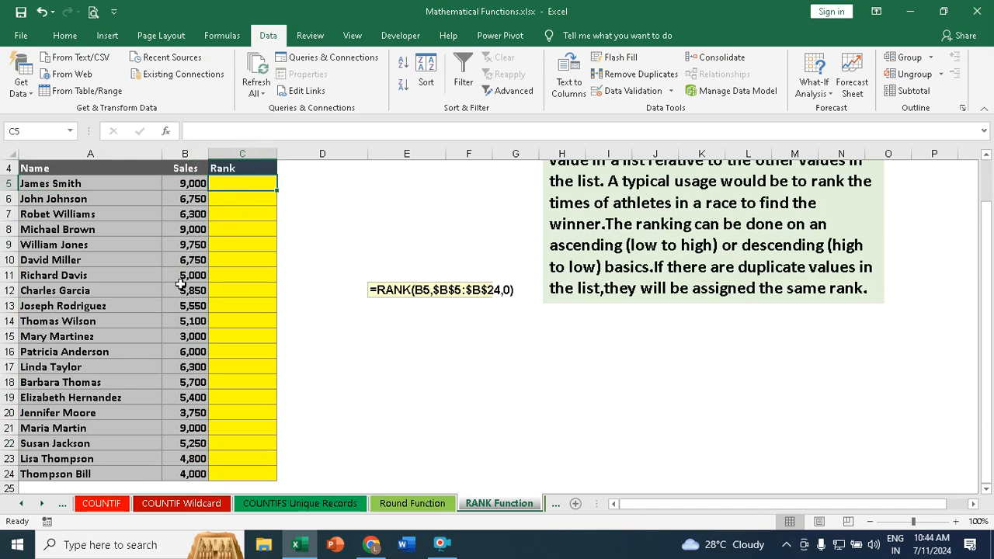
pyautogui.doubleClick(252, 183)
pyautogui.write('=')
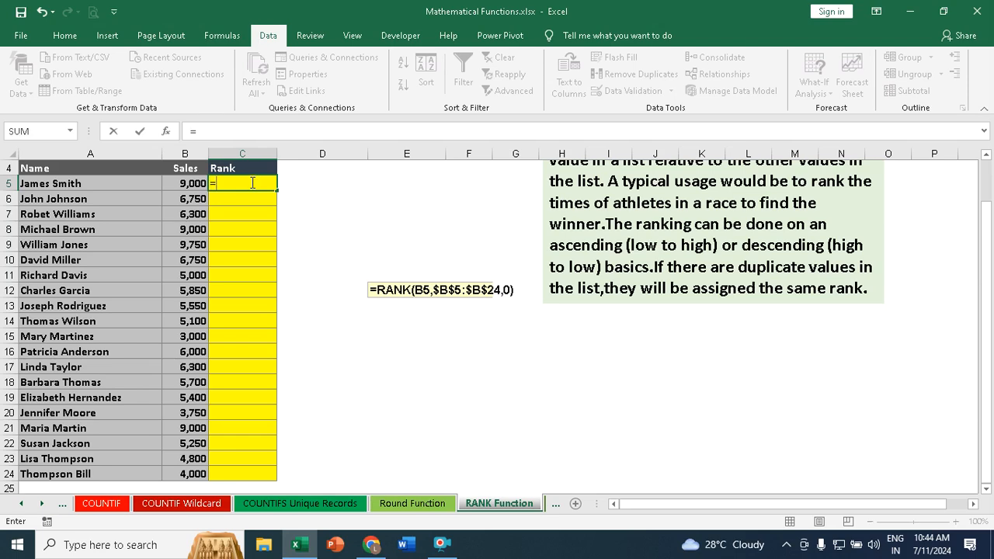
pyautogui.write('rank')
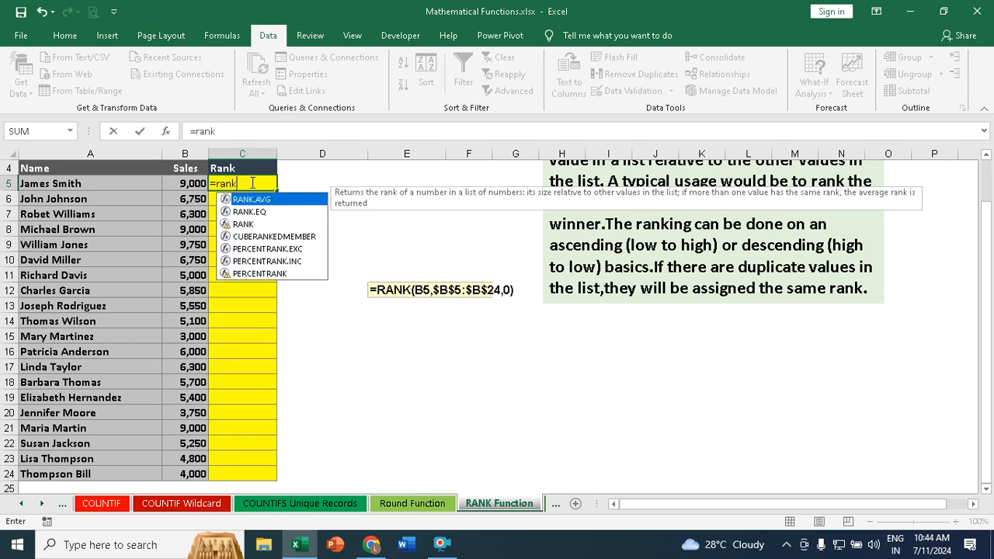
pyautogui.press('Down')
pyautogui.press('Down')
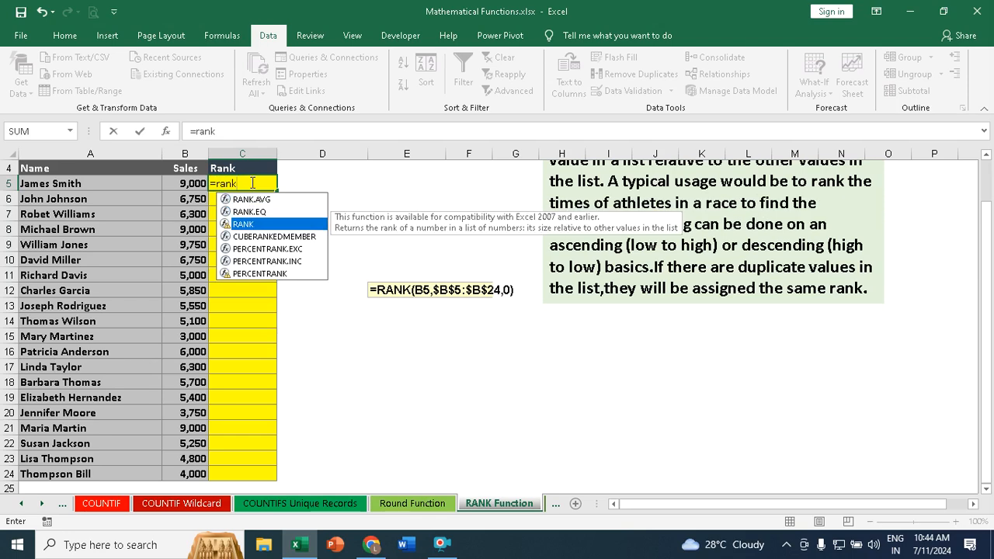
pyautogui.press('Tab')
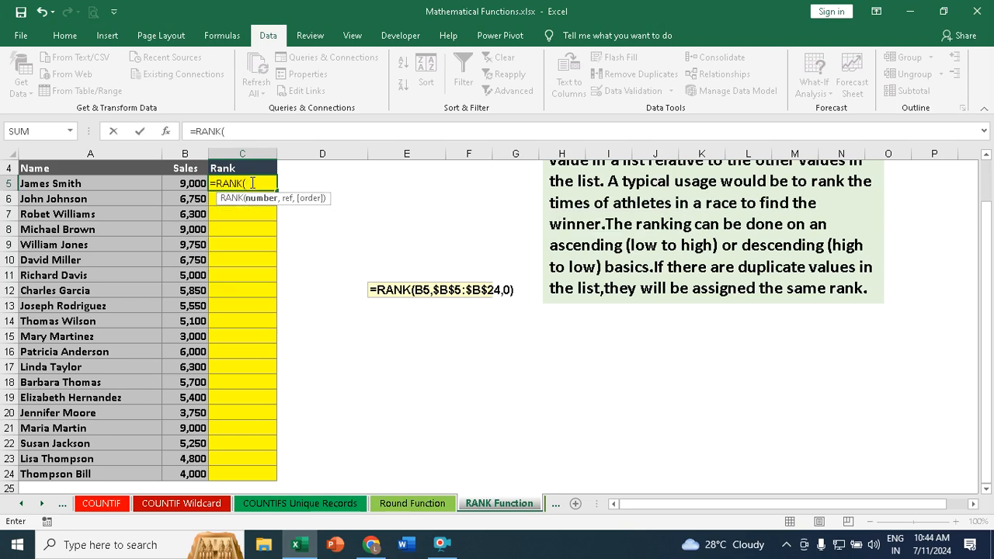
pyautogui.click(185, 184)
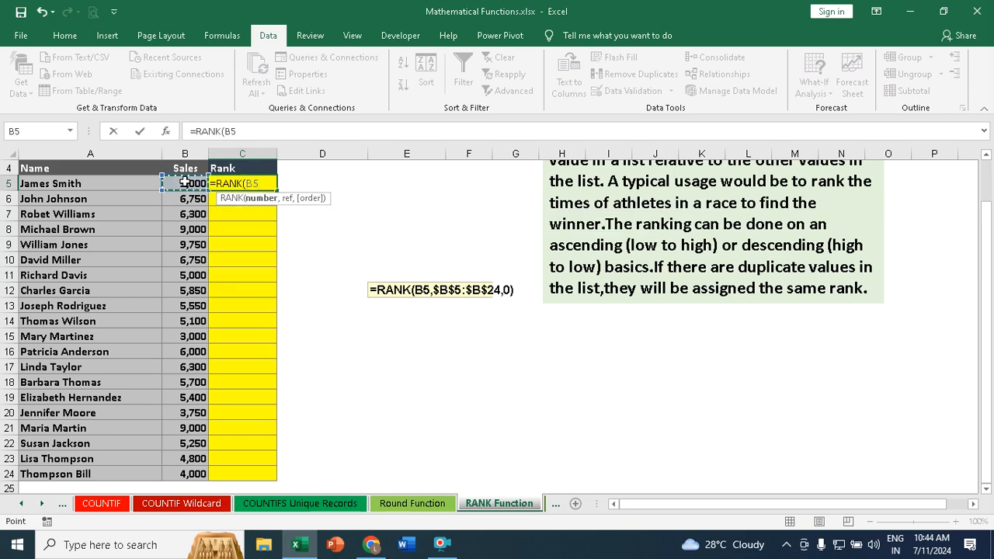
pyautogui.write(',')
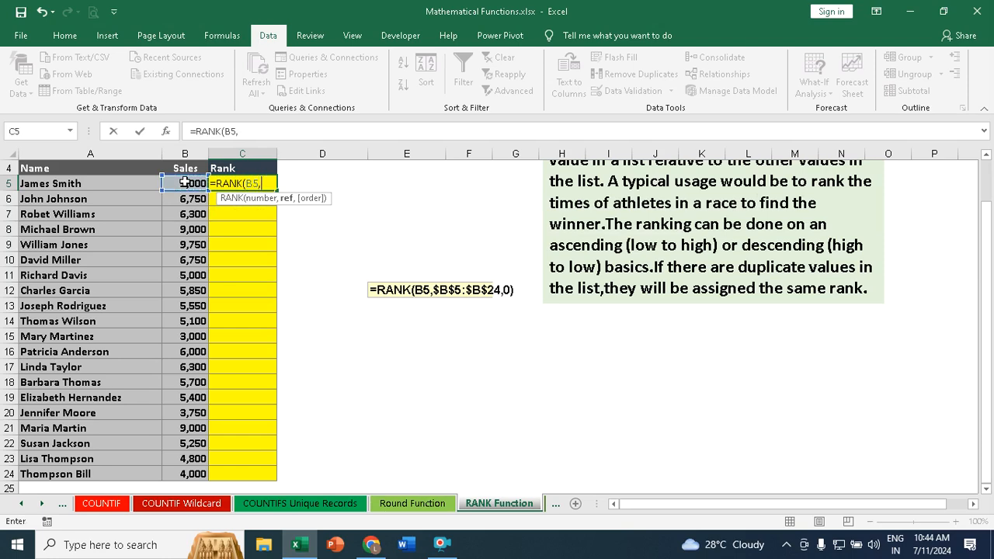
pyautogui.moveTo(185, 183); pyautogui.dragTo(180, 481)
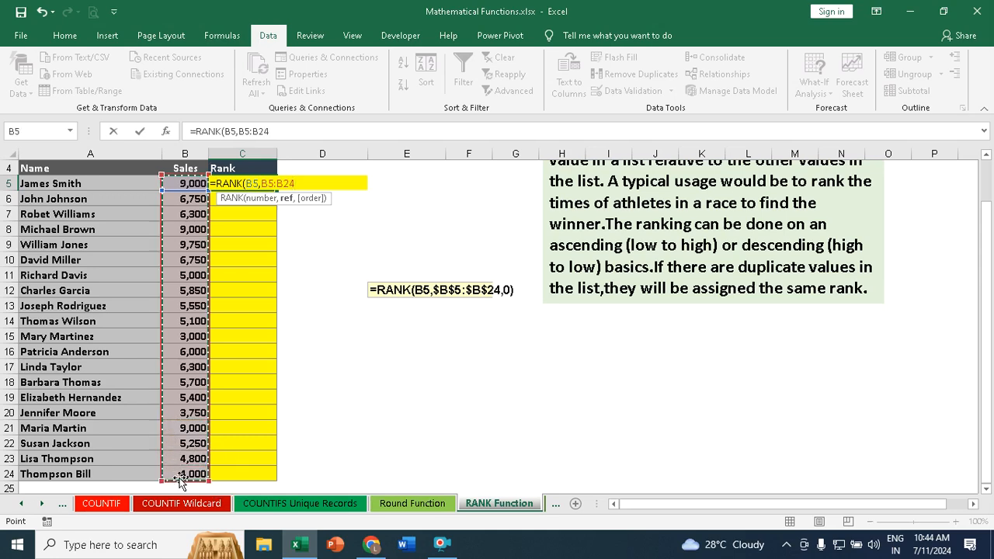
pyautogui.write(',')
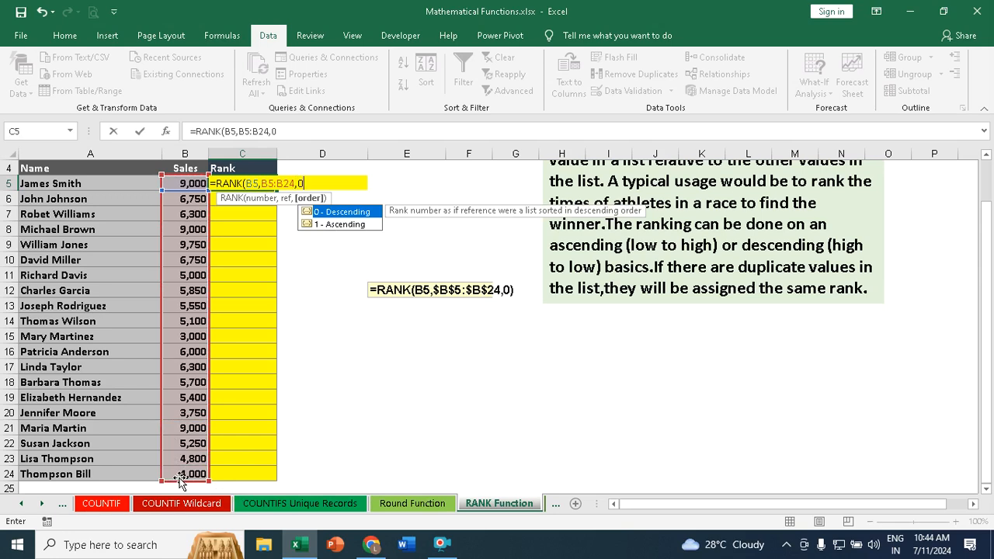
pyautogui.write('0)')
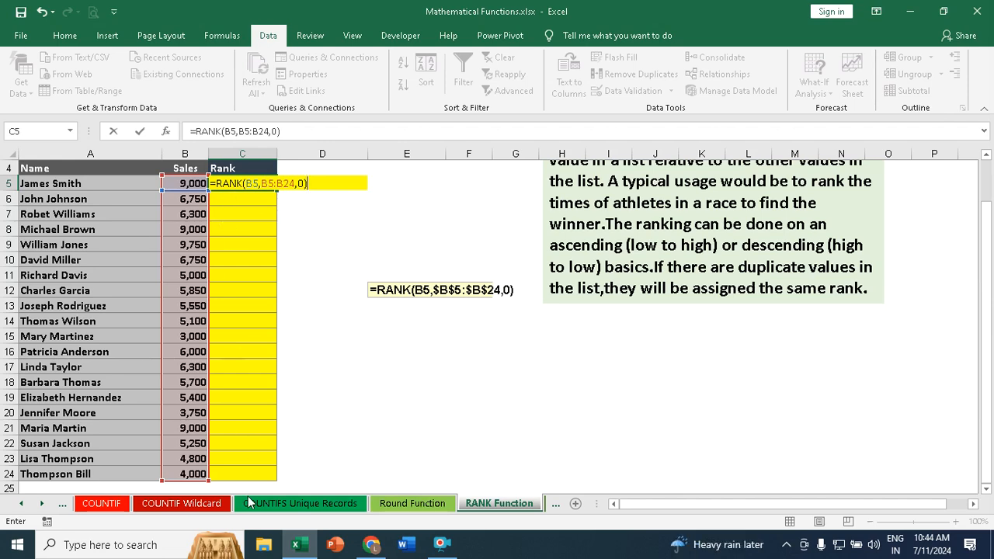
# Step: Lock the range in C5's formula as $B$5:$B$24, and fill the RANK formula down to C24
pyautogui.click(263, 184)
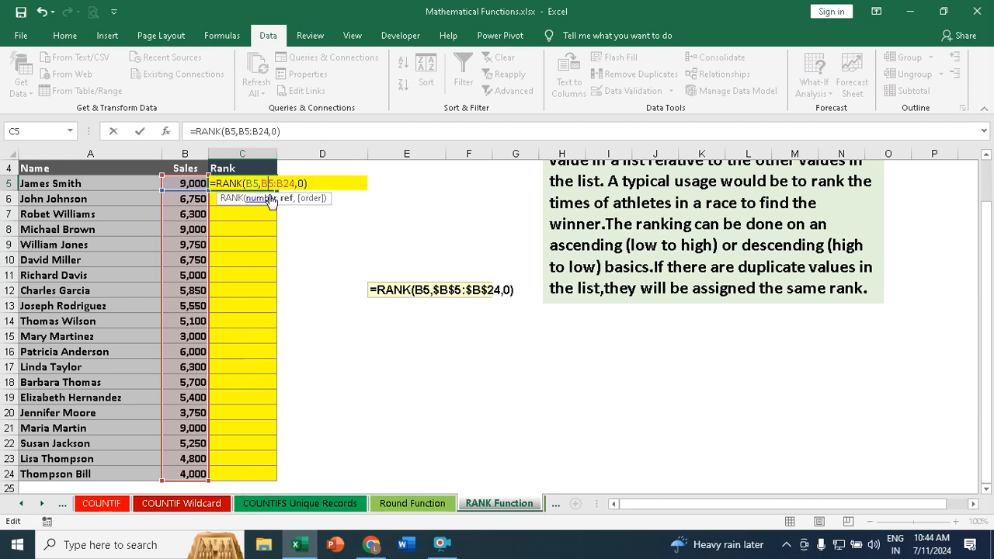
pyautogui.press('F4')
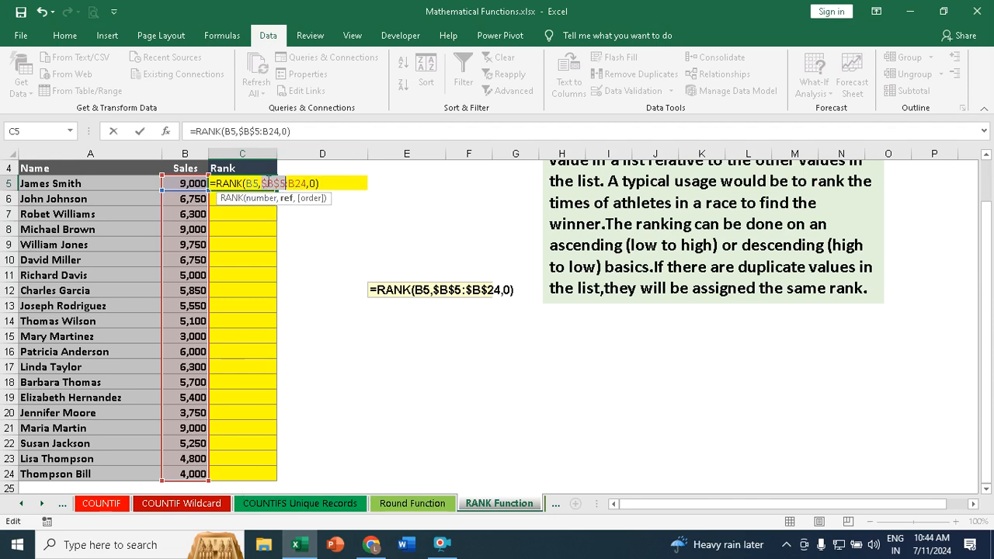
pyautogui.click(299, 184)
pyautogui.press('F4')
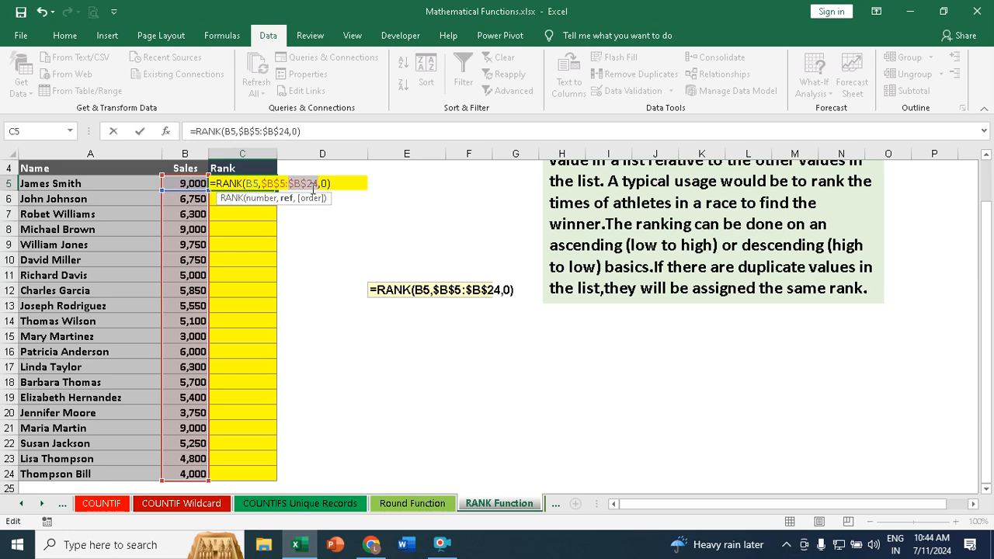
pyautogui.press('Return')
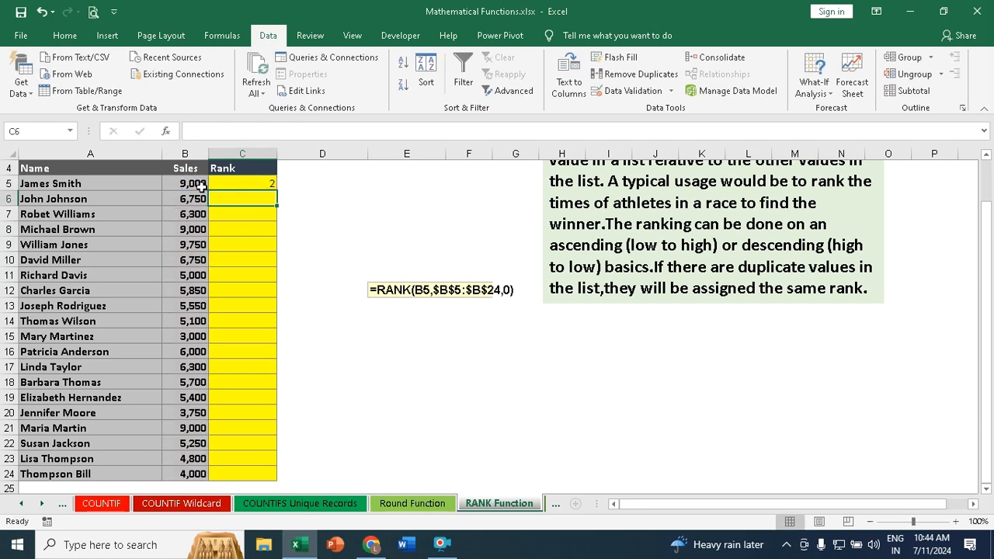
pyautogui.click(259, 180)
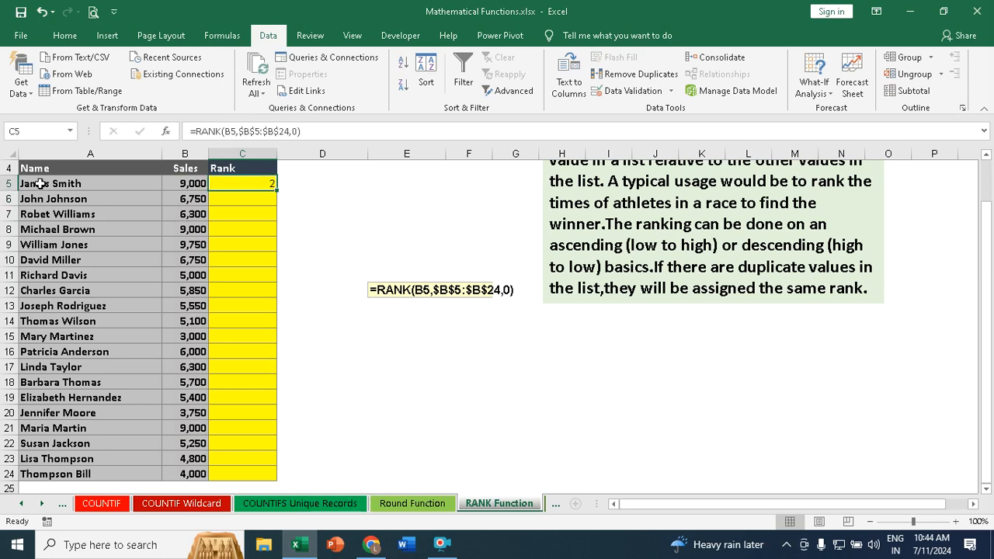
pyautogui.doubleClick(277, 188)
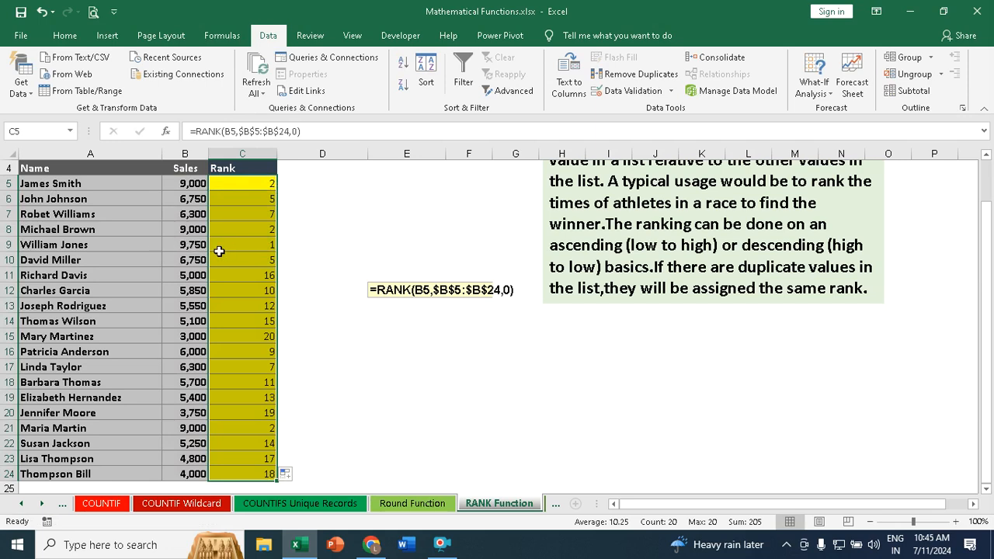
pyautogui.scroll(-1, 245, 245)
pyautogui.scroll(2, 249, 242)
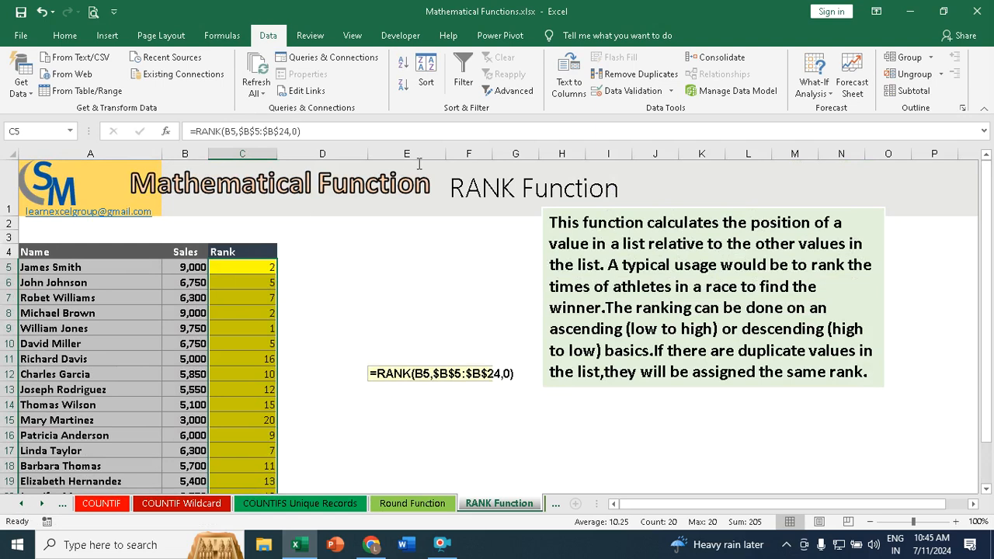
# Step: Empty the order argument in C5 so the formula reads =RANK(B5,$B$5:$B$24,), and look over the ranks down to row 24
pyautogui.click(311, 139)
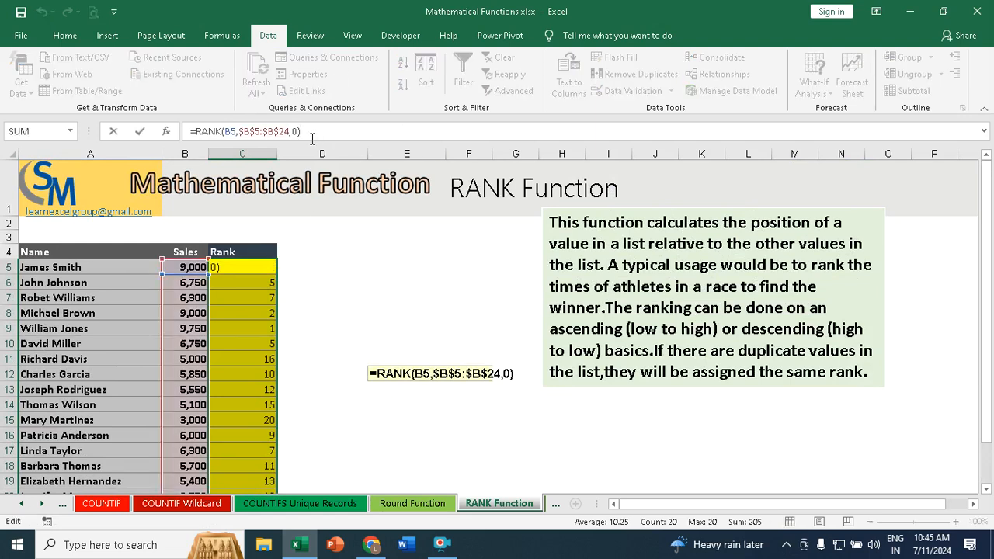
pyautogui.press('BackSpace')
pyautogui.click(312, 139)
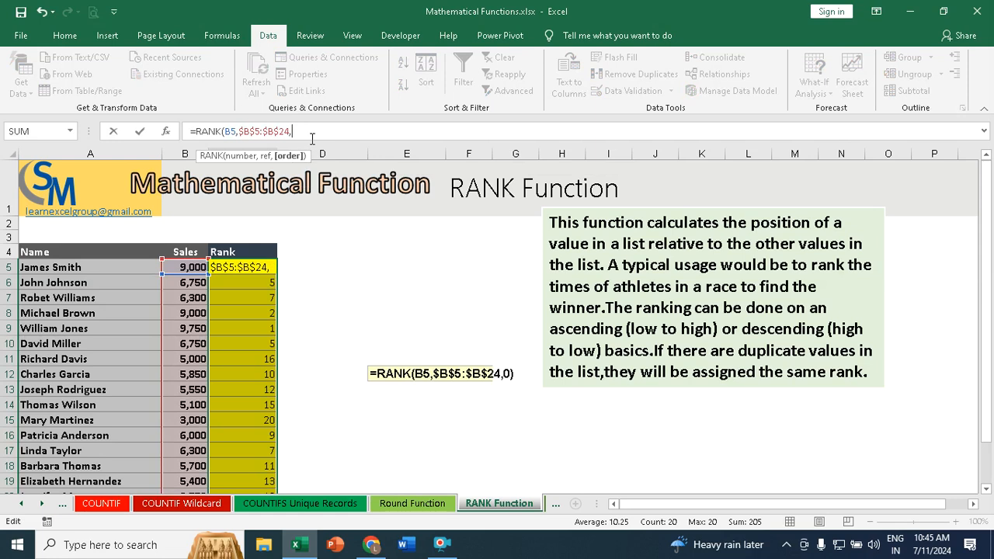
pyautogui.write('0')
pyautogui.press('Return')
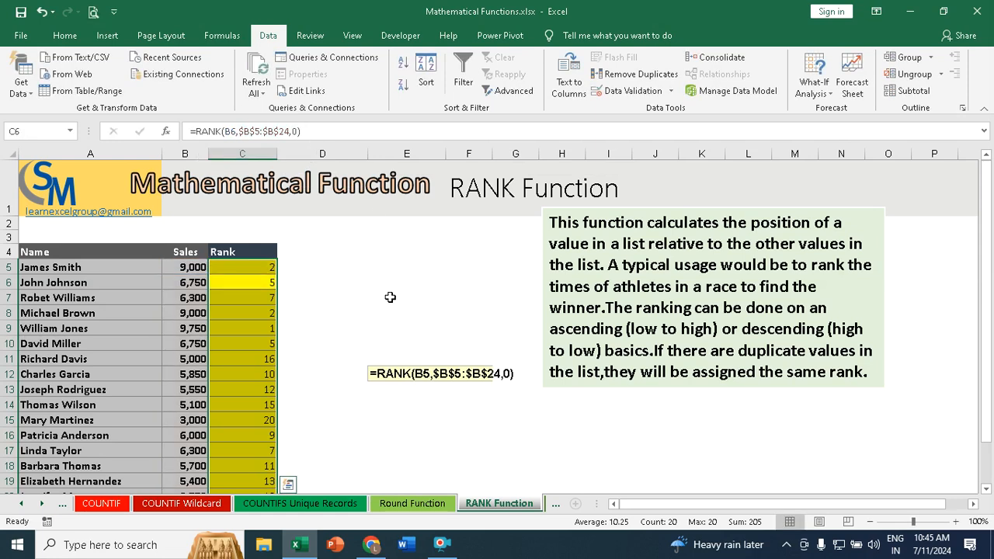
pyautogui.click(260, 269)
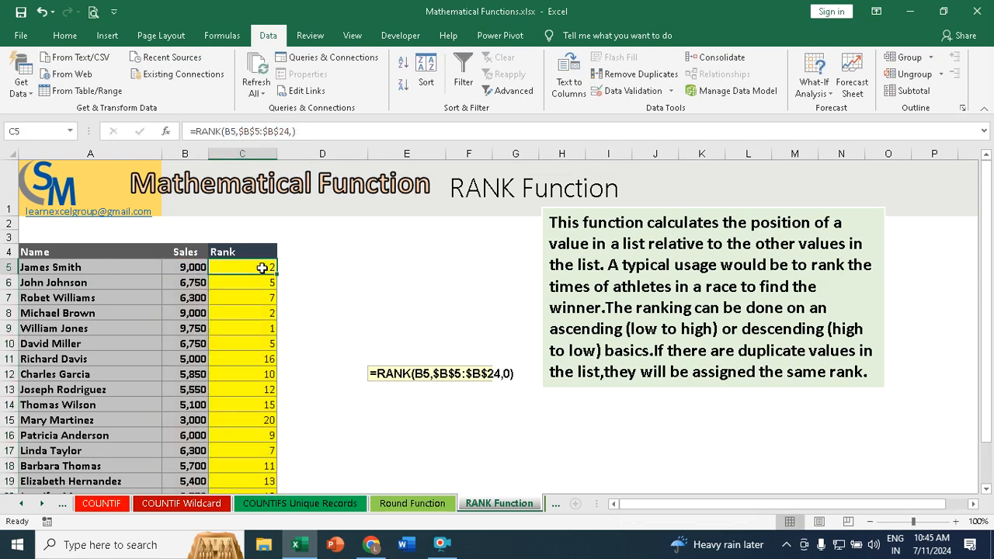
pyautogui.click(265, 329)
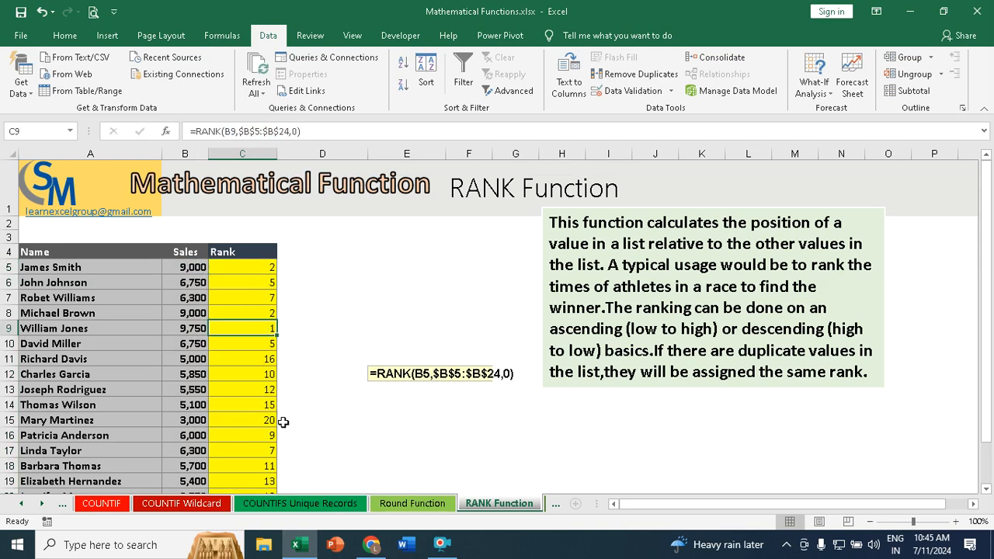
pyautogui.scroll(-2, 283, 422)
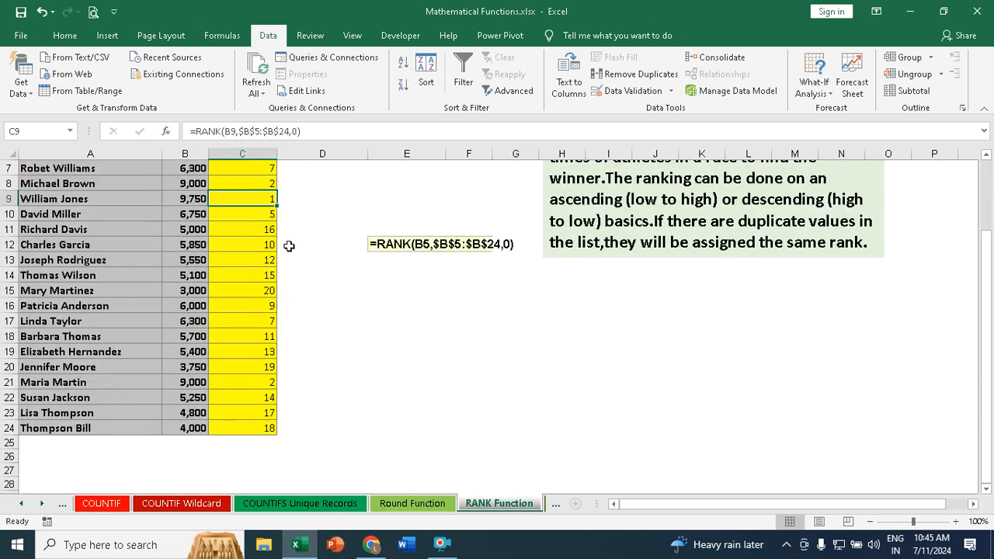
pyautogui.scroll(2, 288, 246)
pyautogui.scroll(-3, 284, 244)
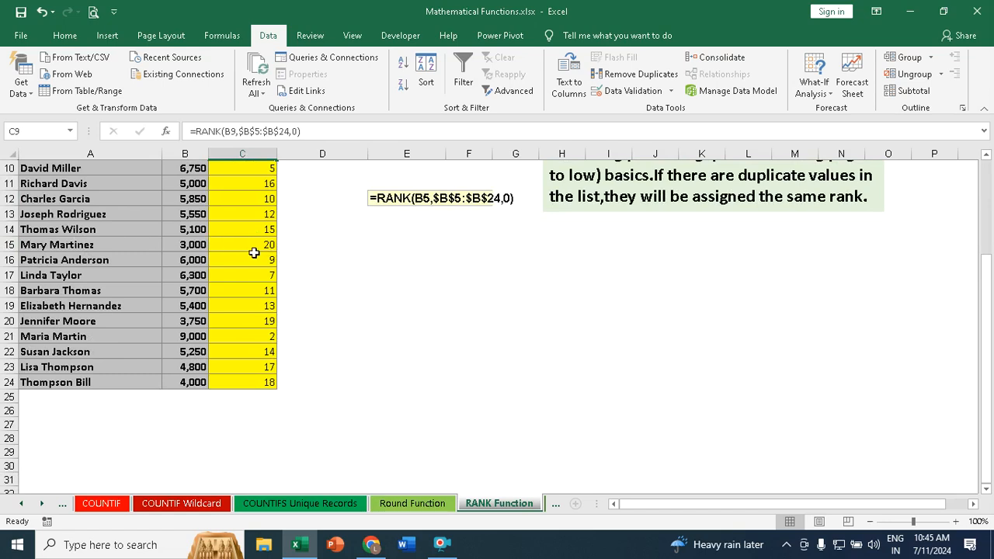
pyautogui.scroll(3, 233, 248)
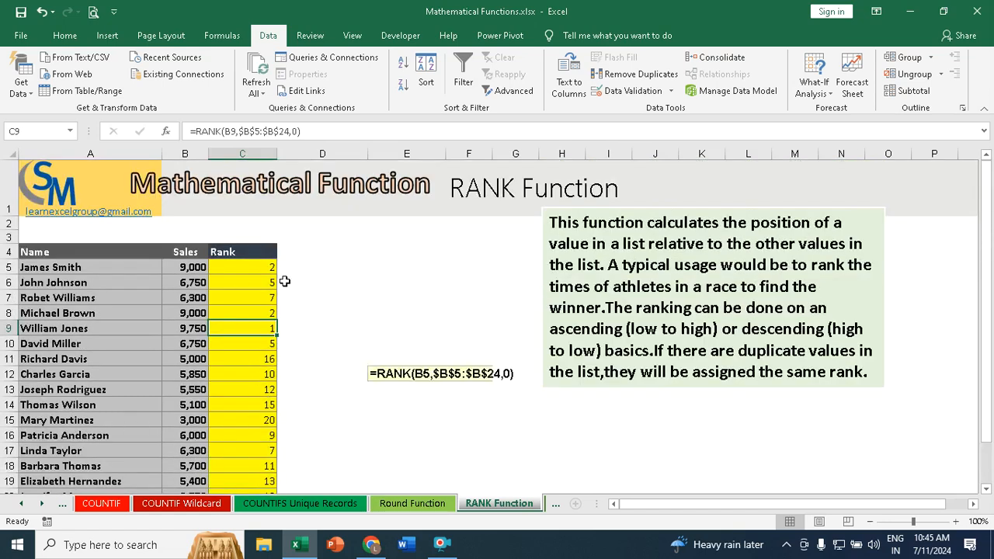
# Step: Set the order argument in C5's RANK formula to 1 for ascending, and fill the formula down to C24
pyautogui.click(259, 271)
pyautogui.click(294, 130)
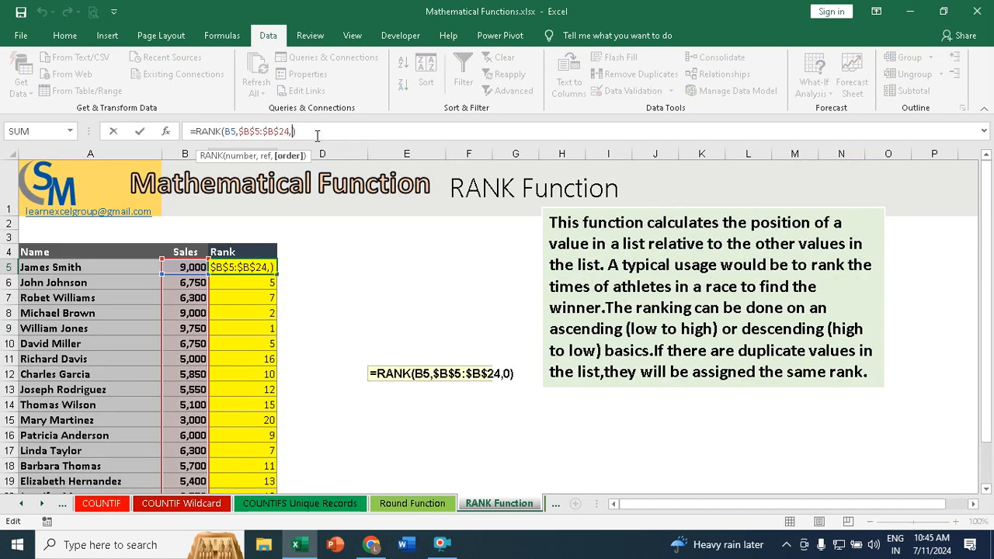
pyautogui.write('1')
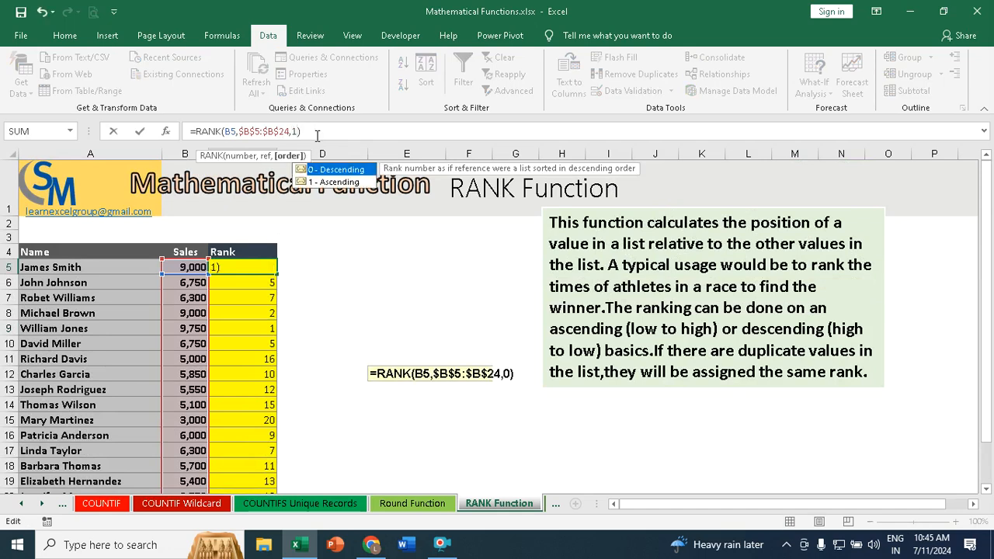
pyautogui.press('Return')
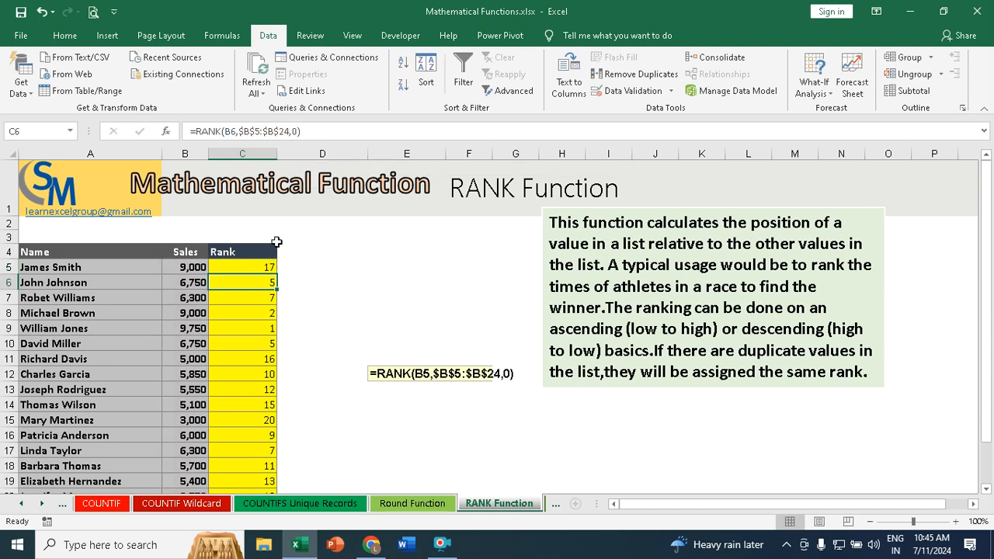
pyautogui.click(266, 266)
pyautogui.doubleClick(276, 271)
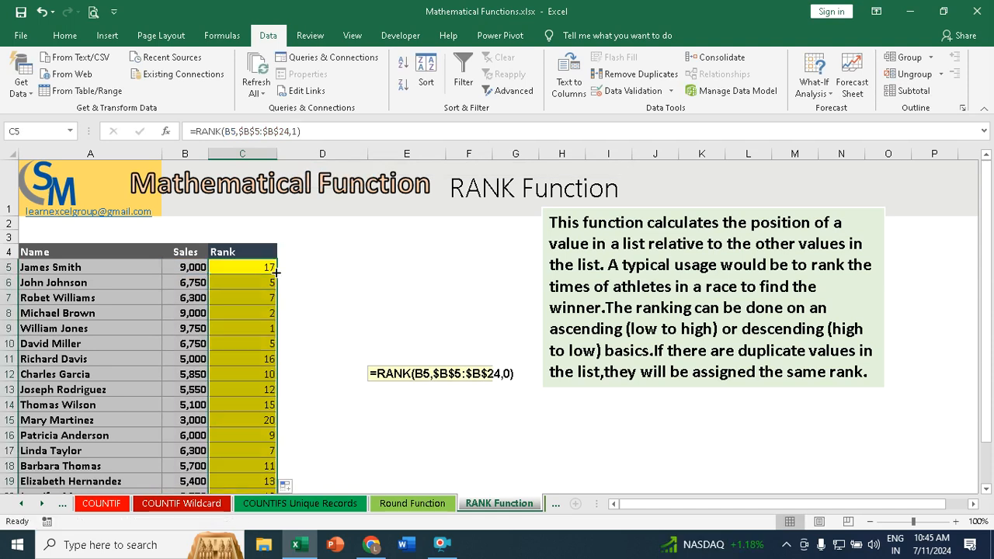
pyautogui.scroll(-4, 288, 315)
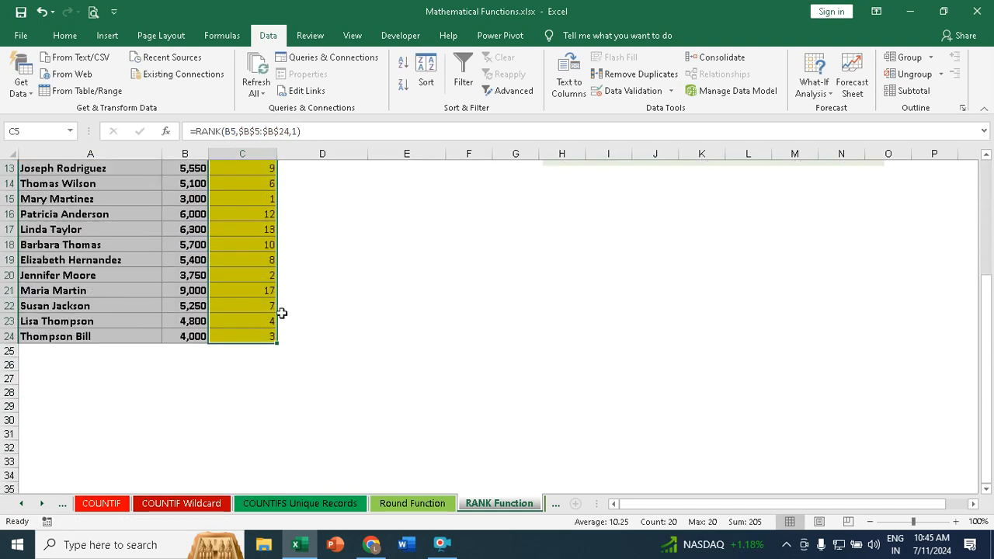
pyautogui.scroll(4, 280, 313)
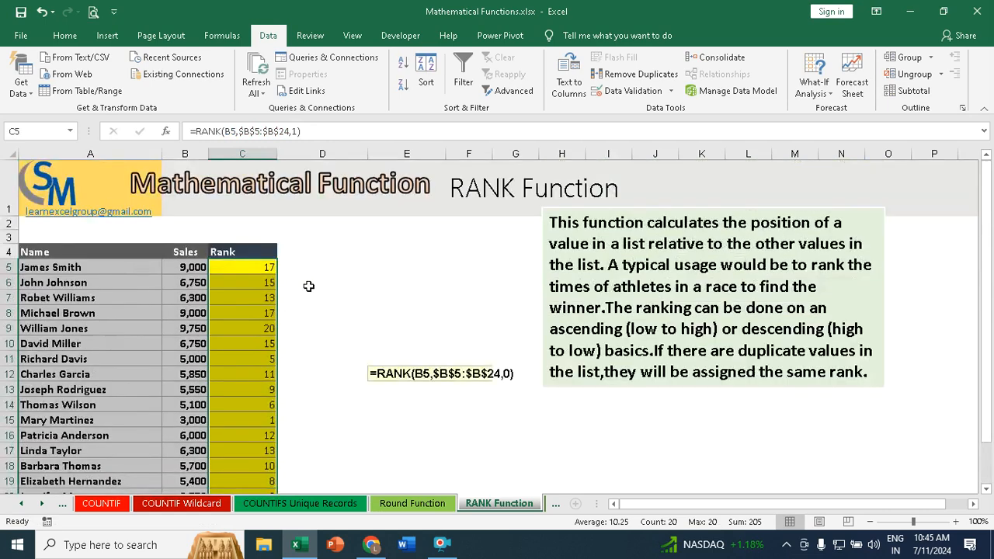
# Step: Set the order argument in C5's RANK formula to 0 for descending, and fill the formula down to C24
pyautogui.click(267, 264)
pyautogui.click(314, 132)
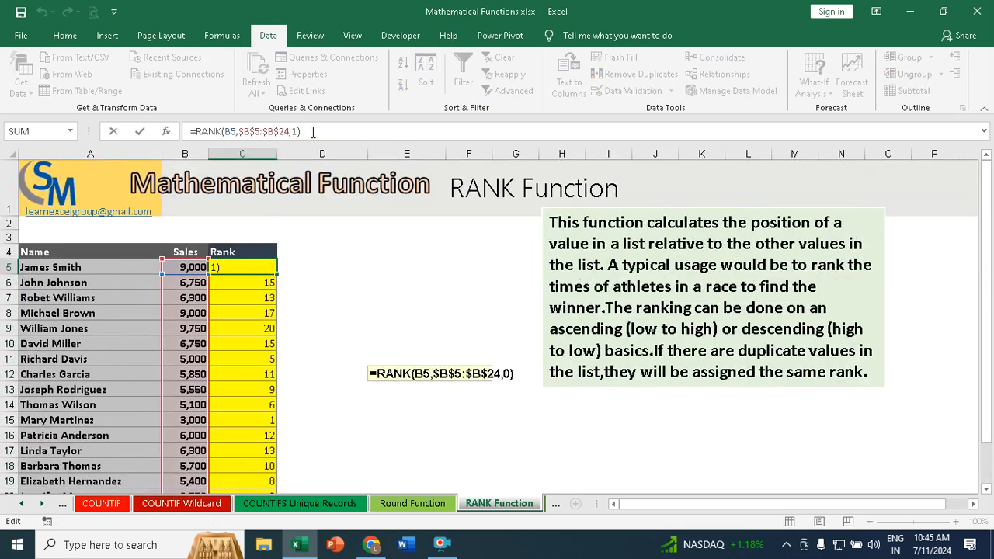
pyautogui.press('BackSpace')
pyautogui.press('BackSpace')
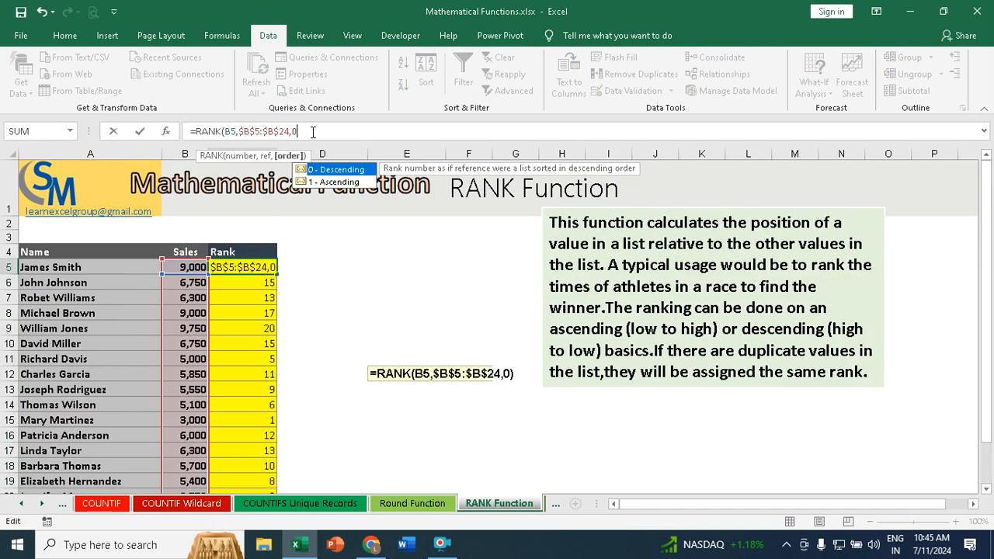
pyautogui.write('0)')
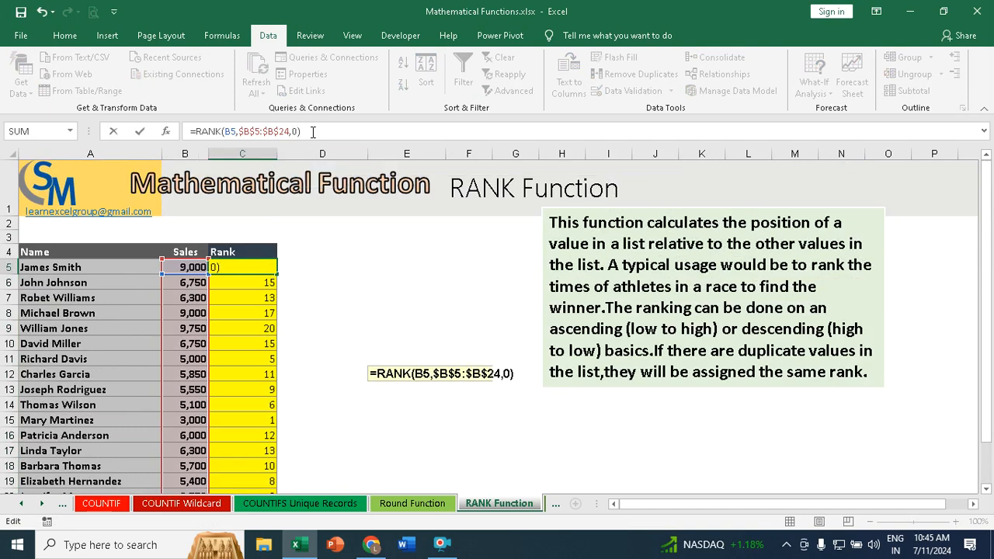
pyautogui.press('Return')
pyautogui.click(253, 268)
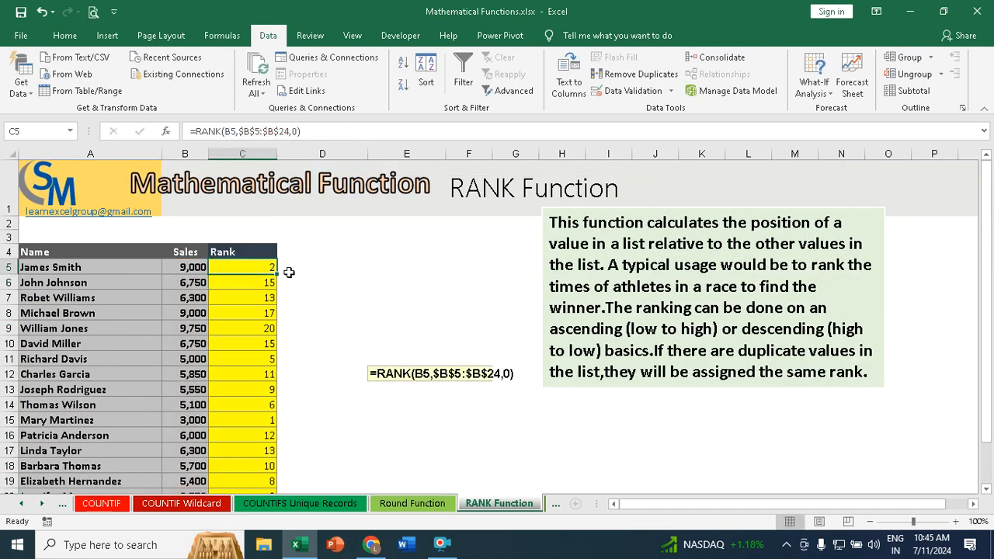
pyautogui.moveTo(277, 272); pyautogui.dragTo(278, 272)
pyautogui.doubleClick(277, 272)
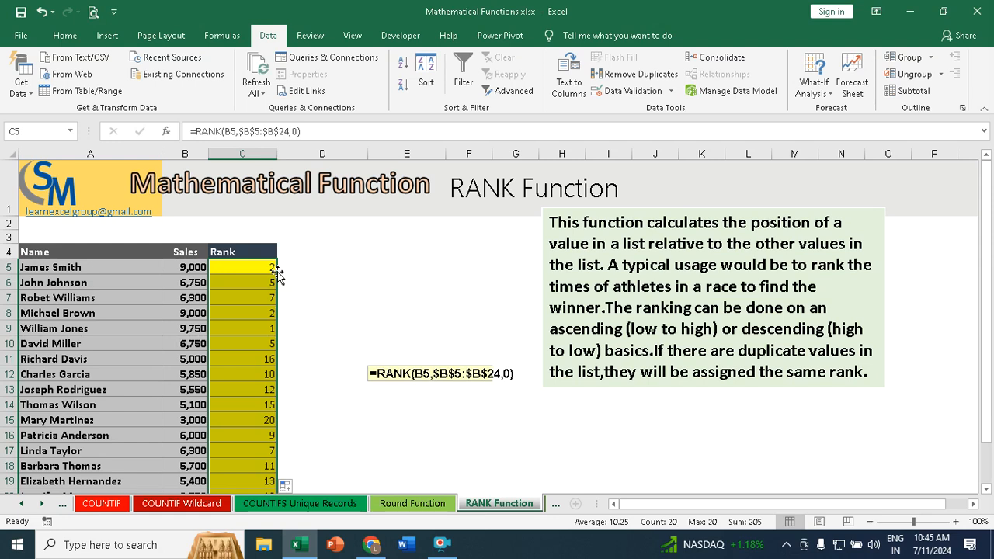
# Step: On the Power sheet, write =POWER(A3,B3) in C3 to raise the first number to its power
pyautogui.click(545, 503)
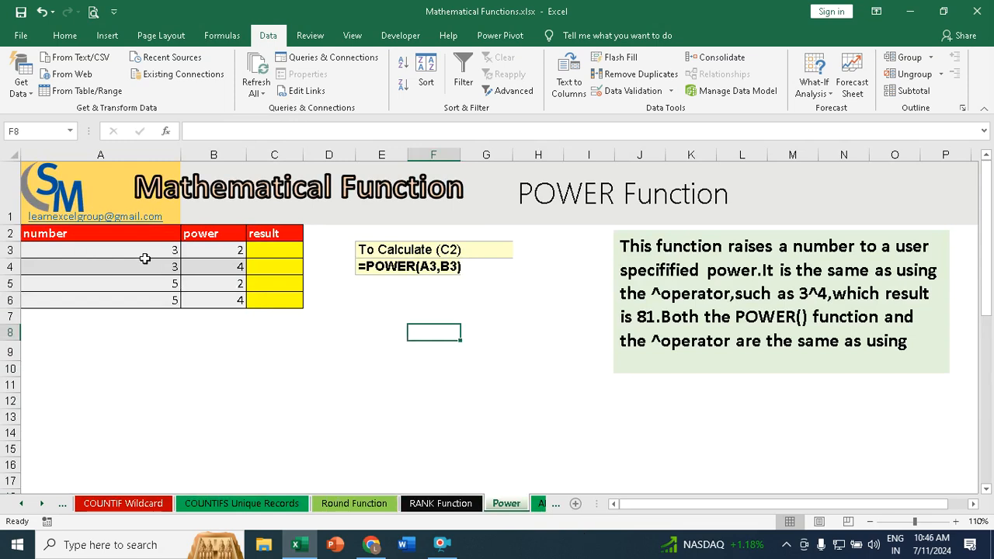
pyautogui.moveTo(151, 256); pyautogui.dragTo(149, 300)
pyautogui.moveTo(234, 254); pyautogui.dragTo(223, 304)
pyautogui.click(282, 249)
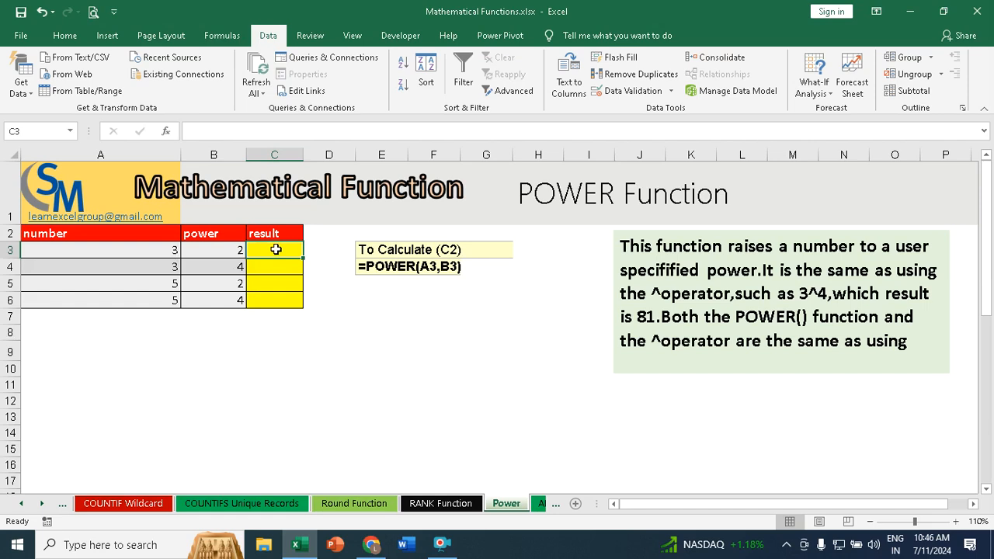
pyautogui.write('=p')
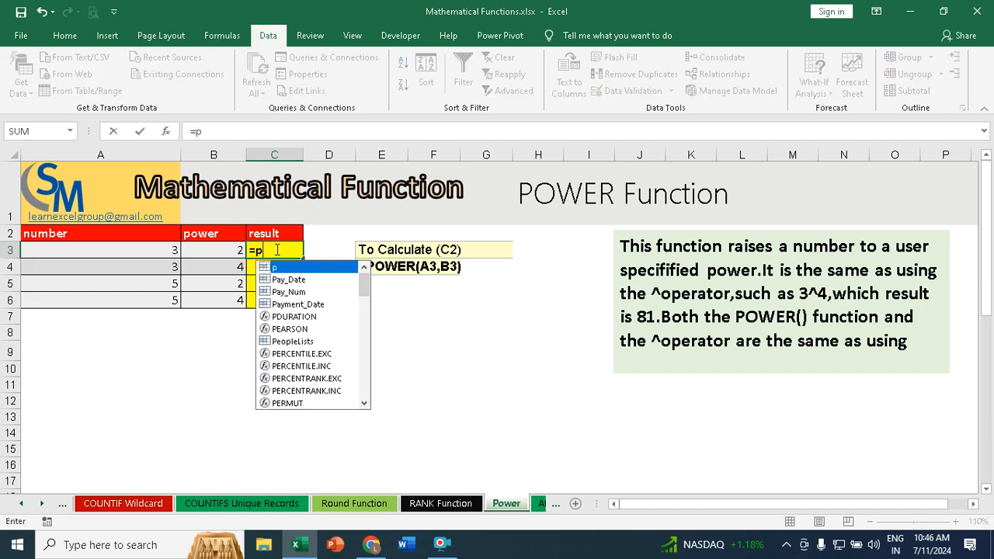
pyautogui.write('ower')
pyautogui.press('Tab')
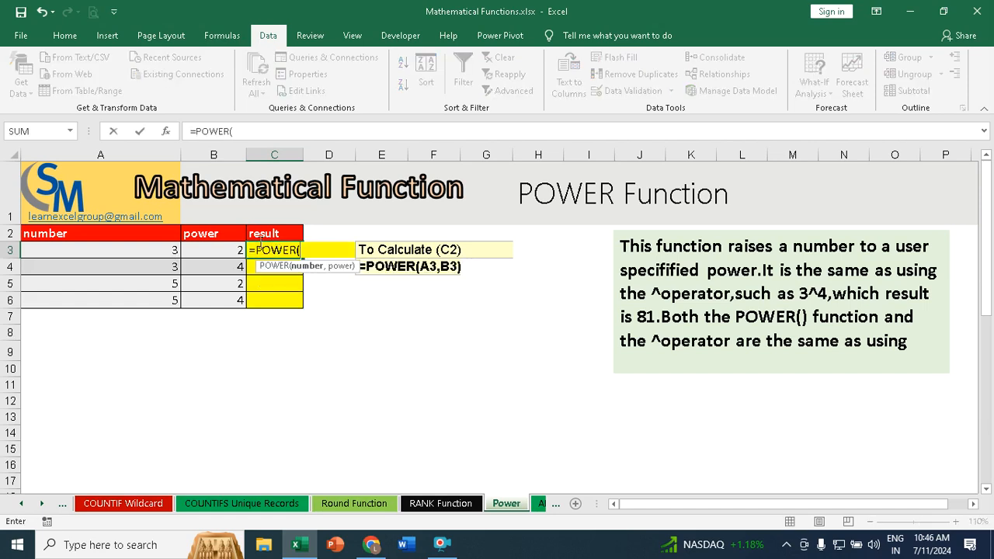
pyautogui.click(132, 253)
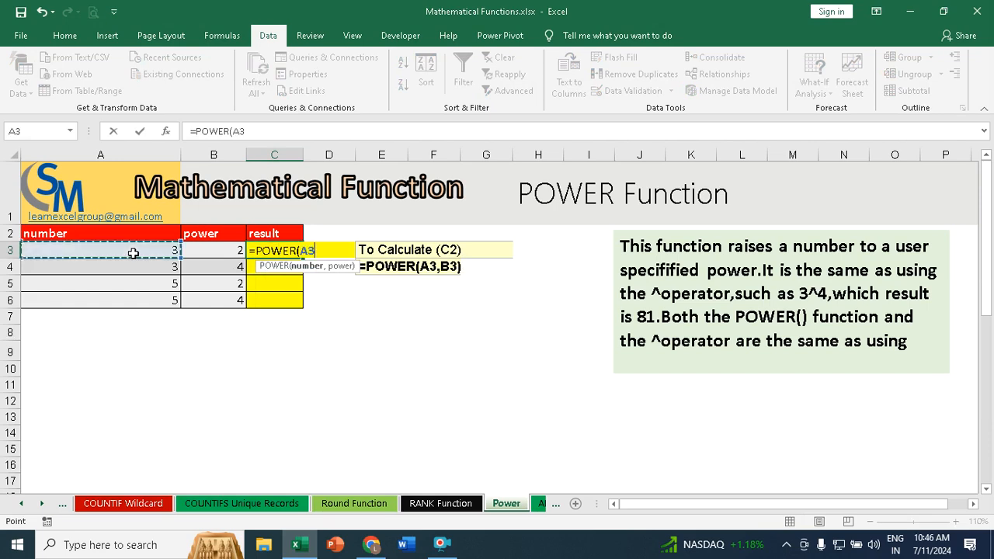
pyautogui.write(',')
pyautogui.click(230, 253)
pyautogui.write(')')
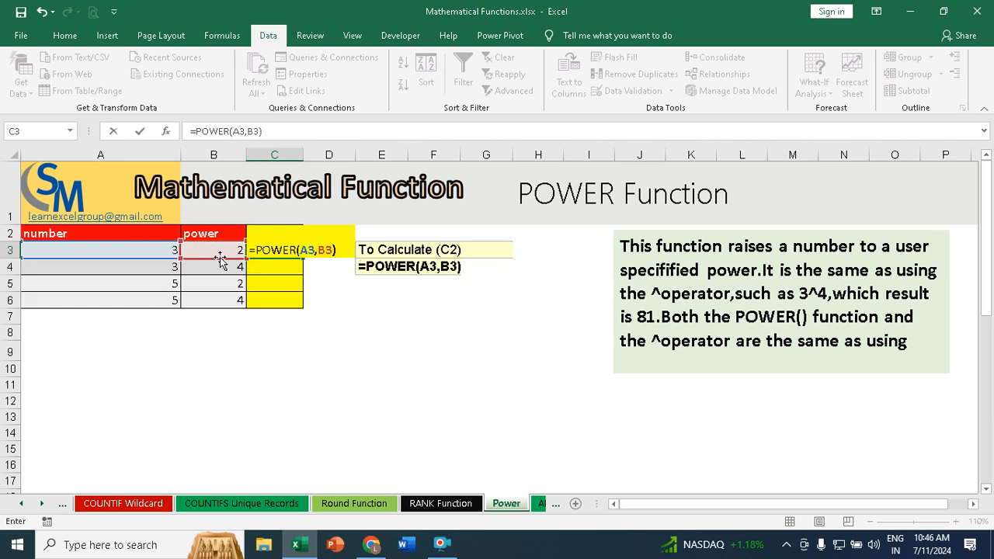
pyautogui.press('Return')
# Step: Fill the POWER formula from C3 down to C6, and check the copied formula in C4
pyautogui.click(278, 251)
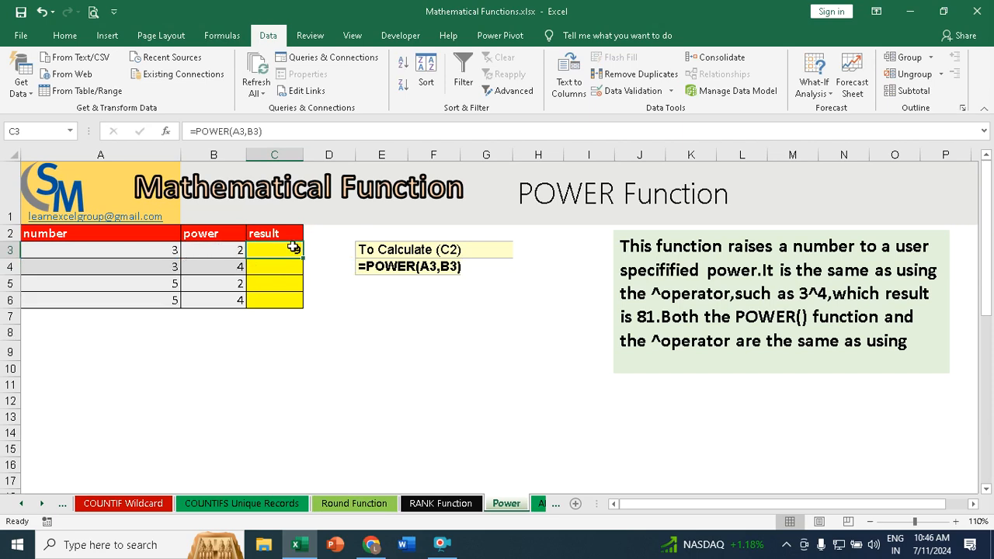
pyautogui.doubleClick(301, 256)
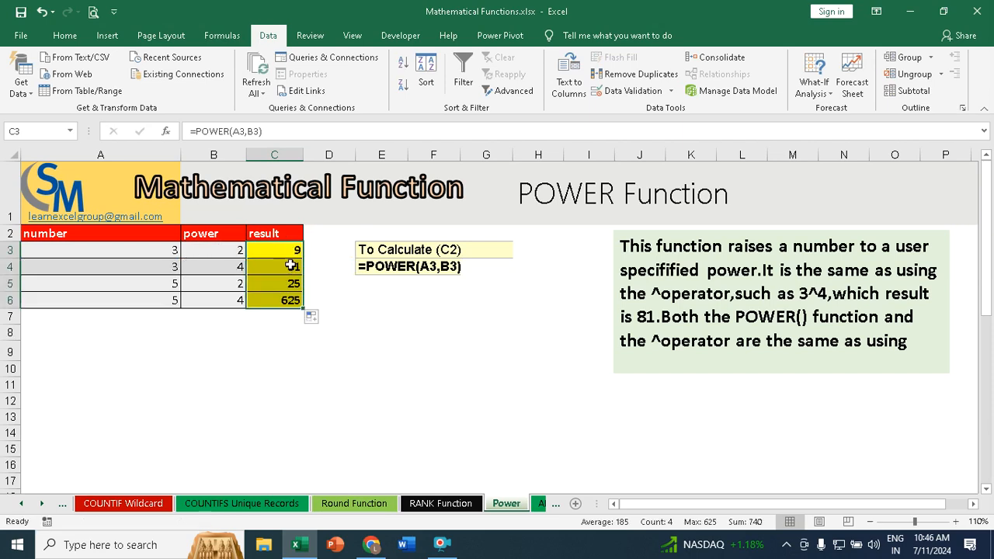
pyautogui.click(281, 267)
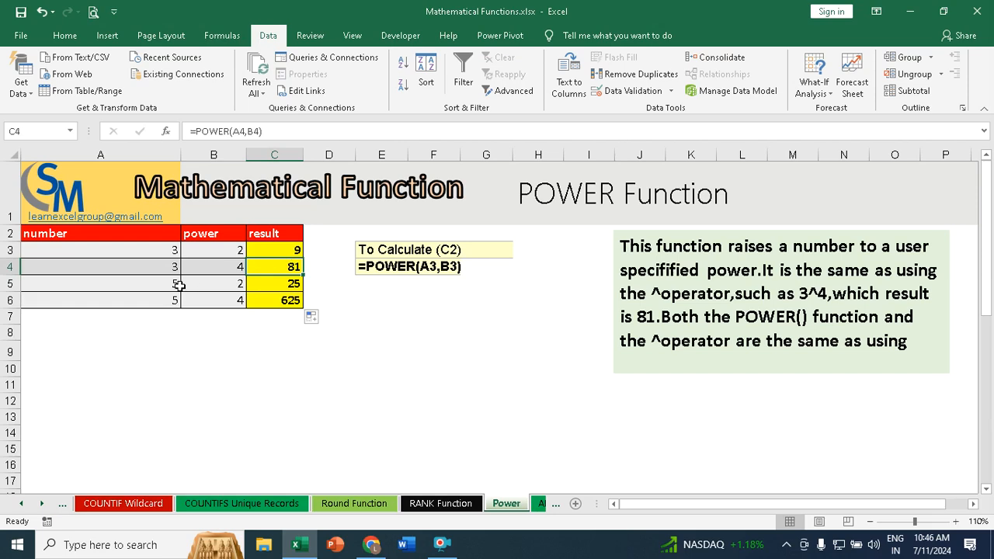
# Step: Add 3*3*3*3 at the end of the POWER description text box as an illustration, and undo the addition
pyautogui.click(715, 366)
pyautogui.write('3*3*3*3')
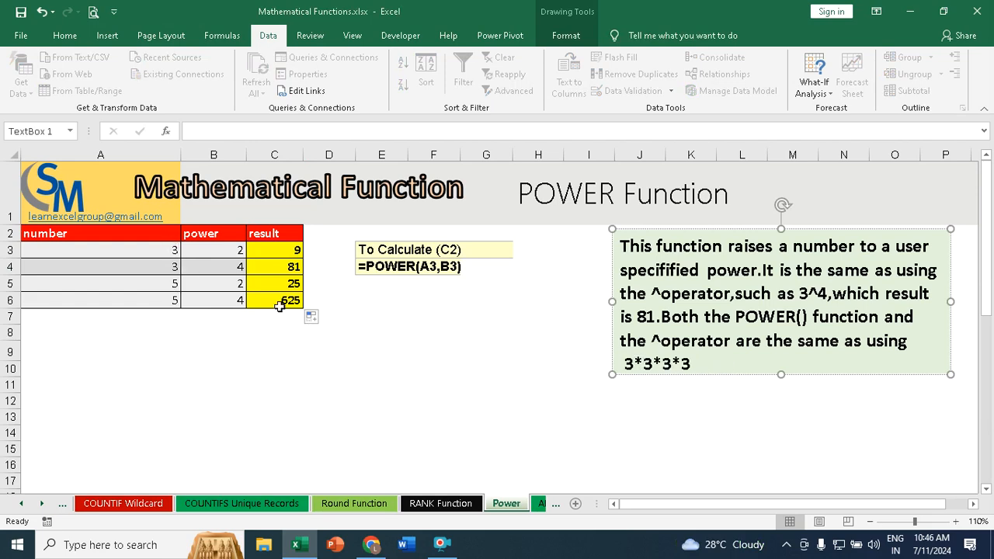
pyautogui.click(384, 350)
pyautogui.hotkey('ctrl', 'z')
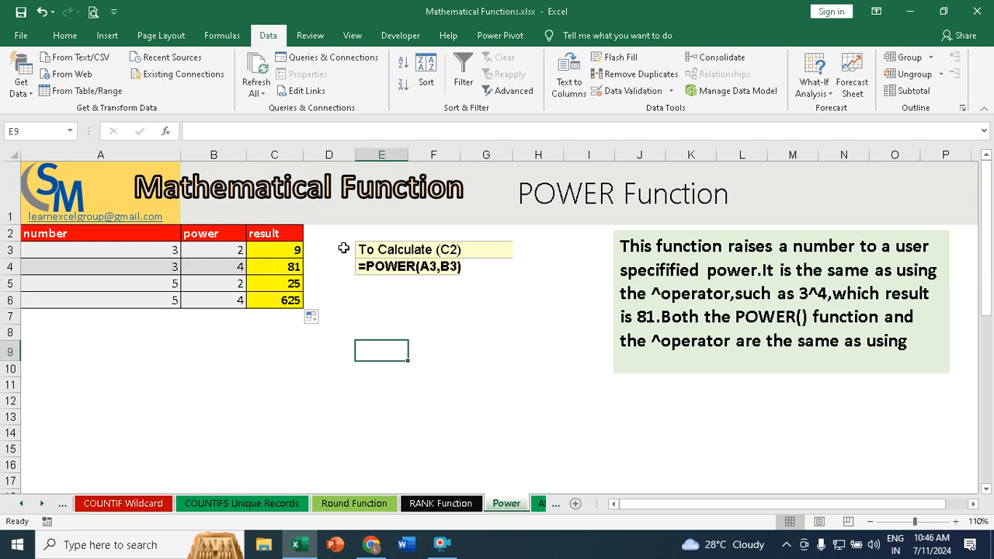
# Step: On the ABS sheet, write =ABS(A2) in B2 to convert the first negative number to a positive one
pyautogui.click(543, 505)
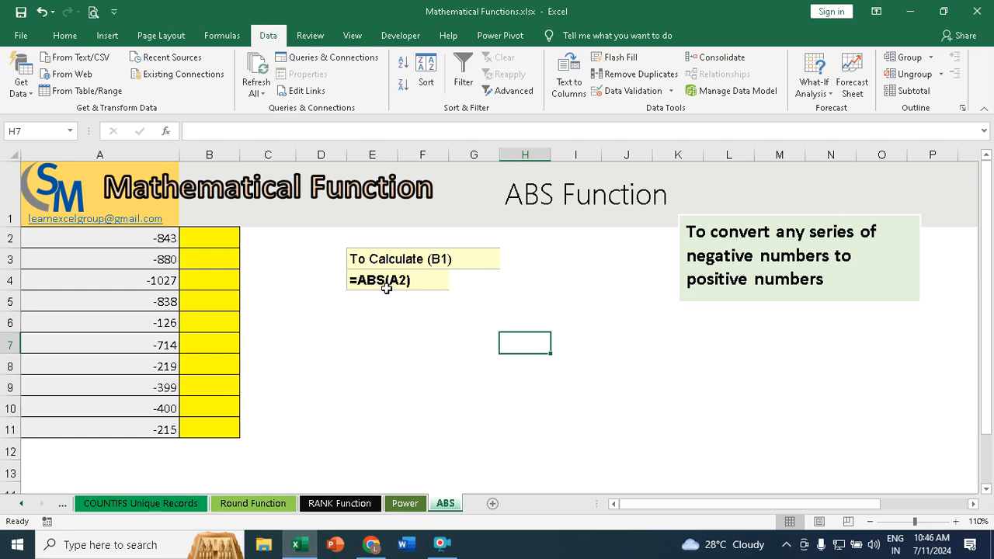
pyautogui.moveTo(158, 238); pyautogui.dragTo(161, 426)
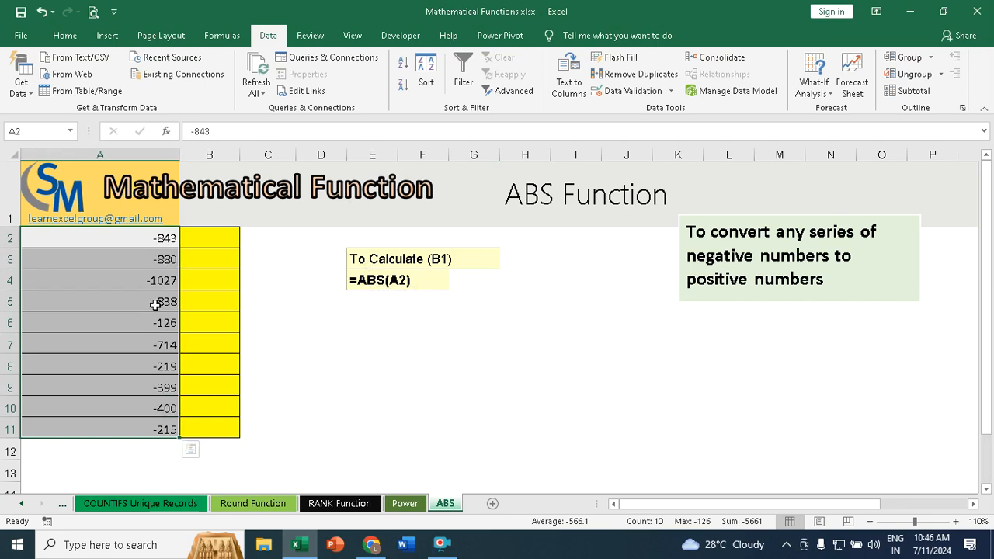
pyautogui.click(218, 239)
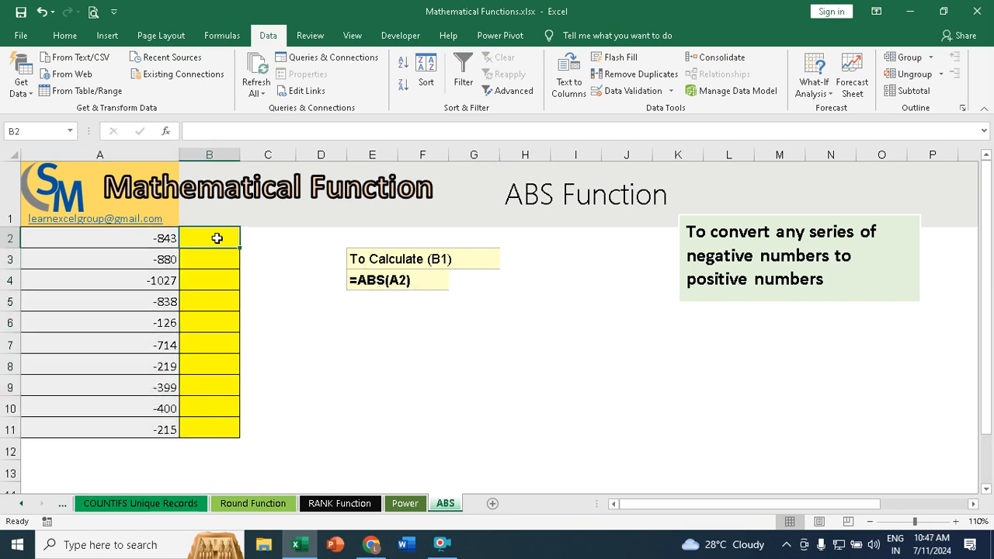
pyautogui.write('=ab')
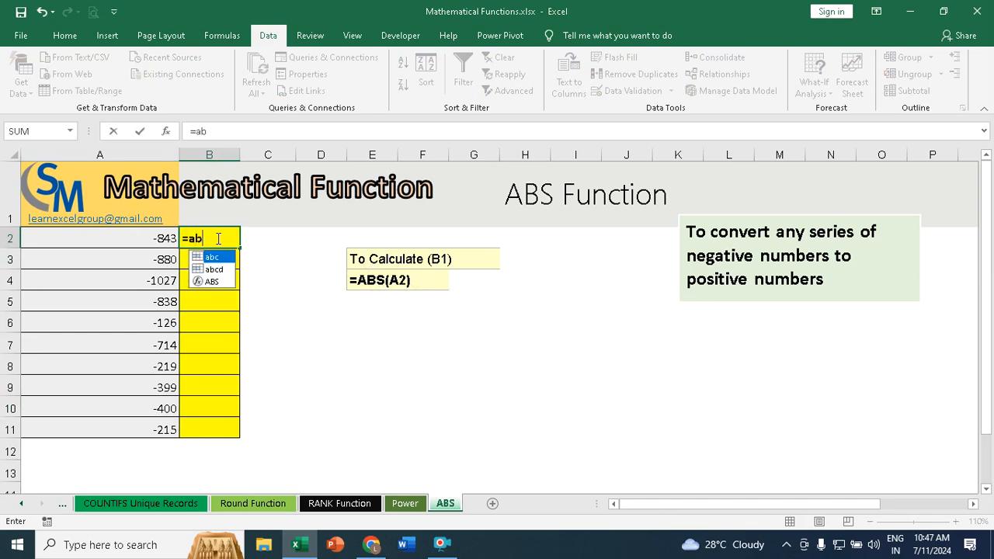
pyautogui.press('Down')
pyautogui.press('Down')
pyautogui.press('Tab')
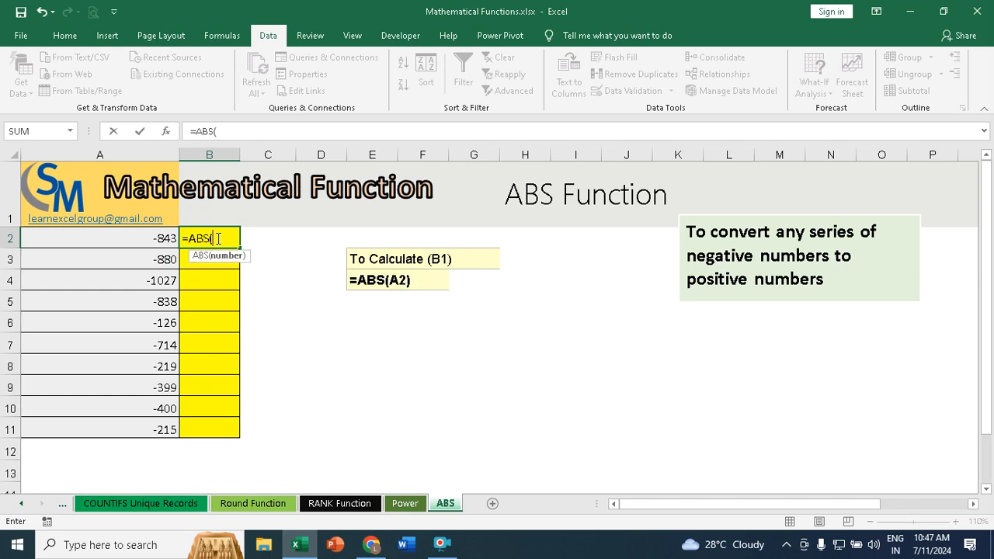
pyautogui.press('Return')
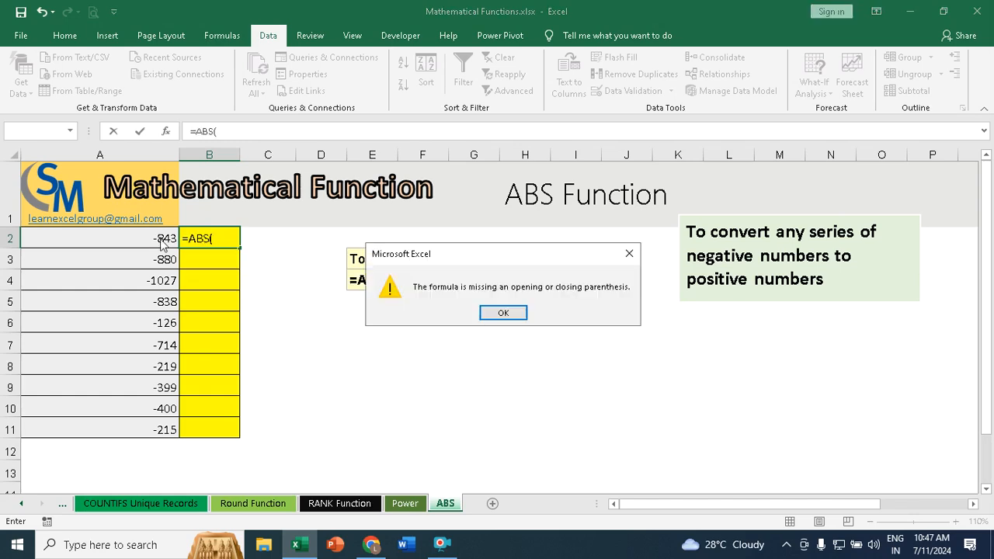
pyautogui.click(505, 312)
pyautogui.click(220, 237)
pyautogui.click(146, 240)
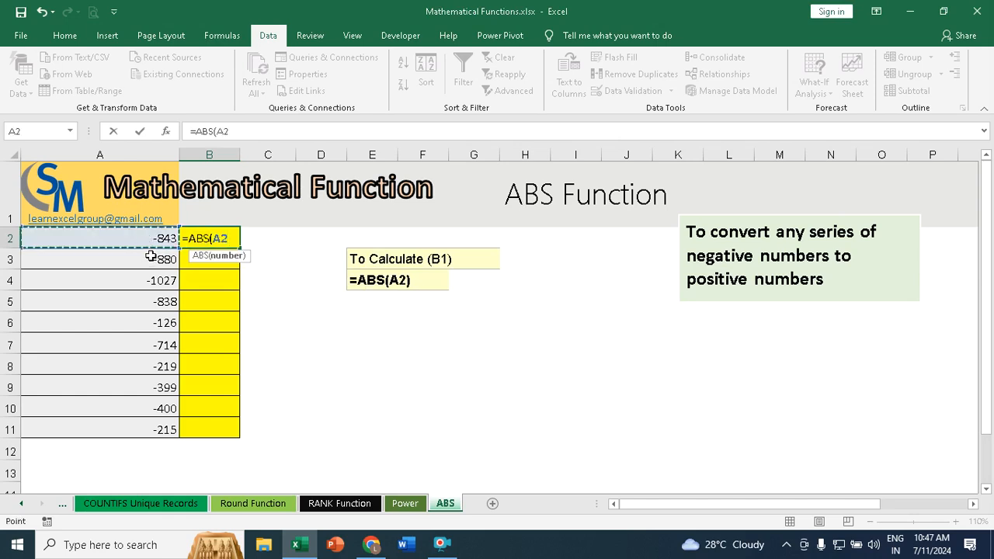
pyautogui.write(')')
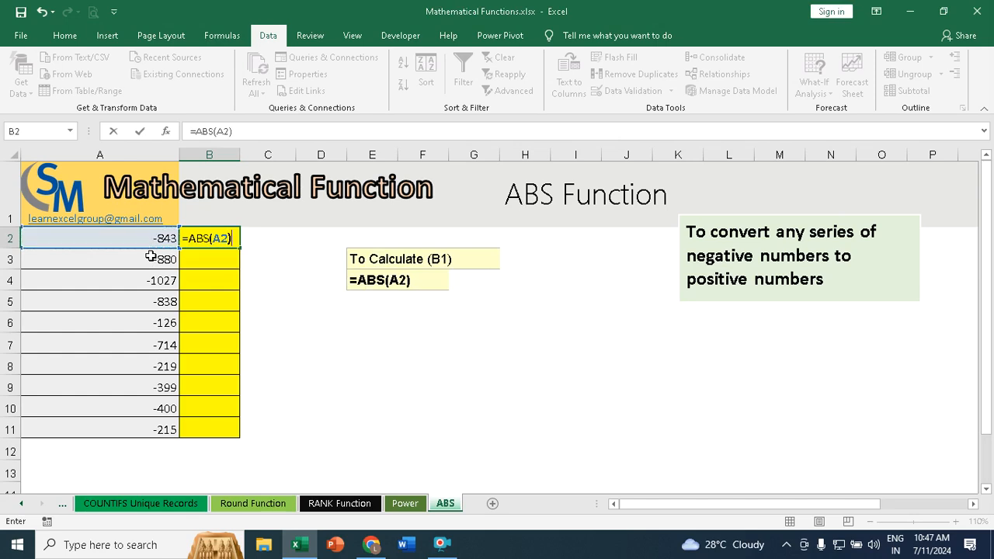
pyautogui.press('Return')
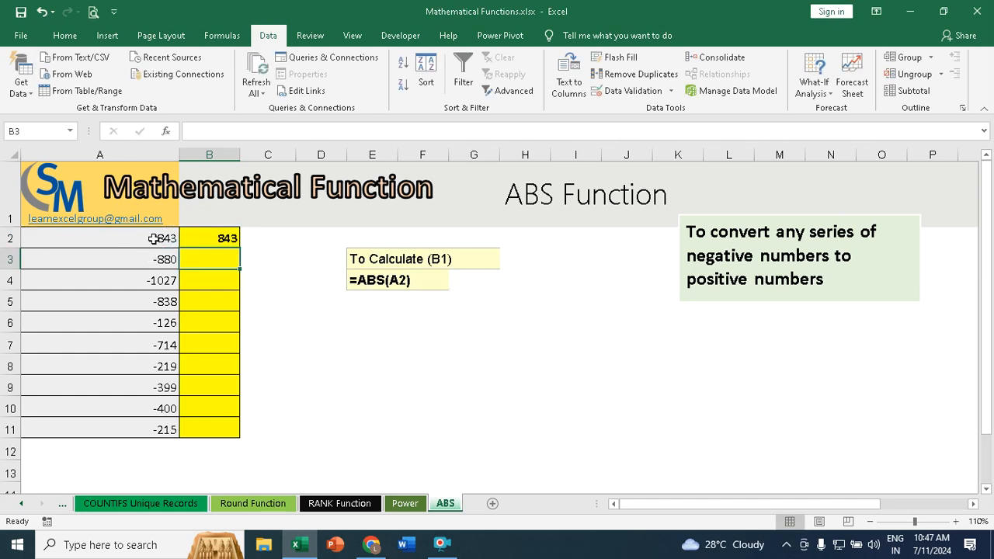
# Step: Fill the ABS formula from B2 down to B11 to convert the remaining negative numbers
pyautogui.click(153, 239)
pyautogui.click(226, 239)
pyautogui.moveTo(241, 251); pyautogui.dragTo(231, 441)
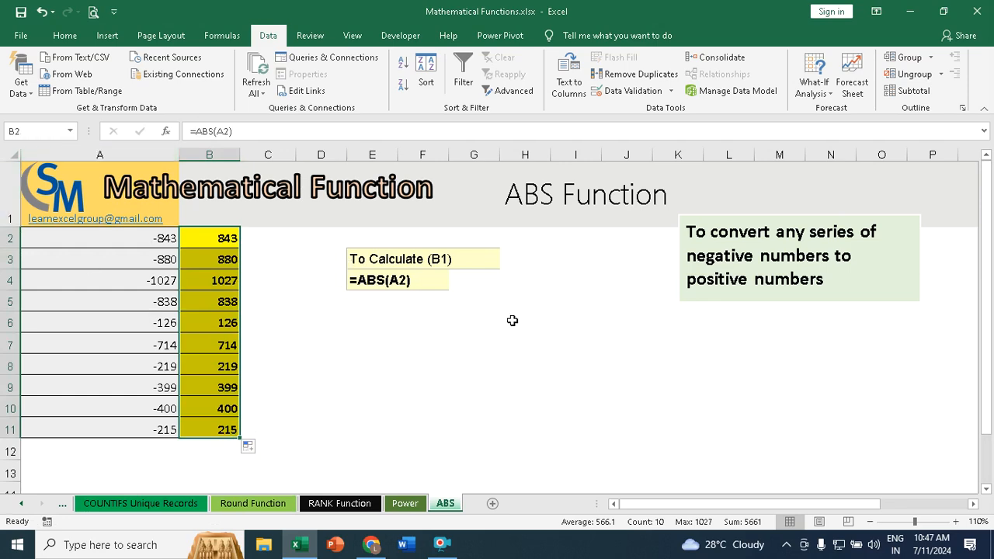
pyautogui.click(536, 368)
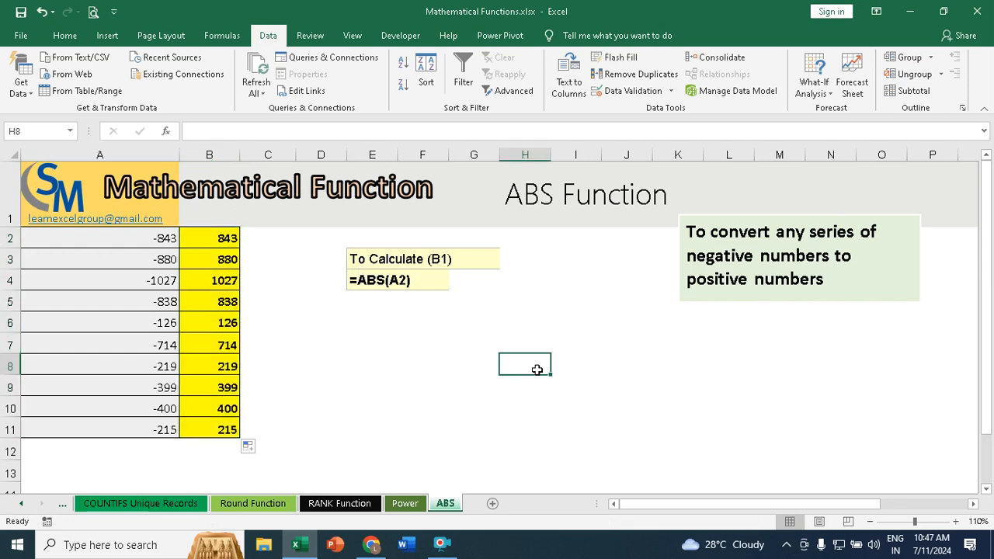